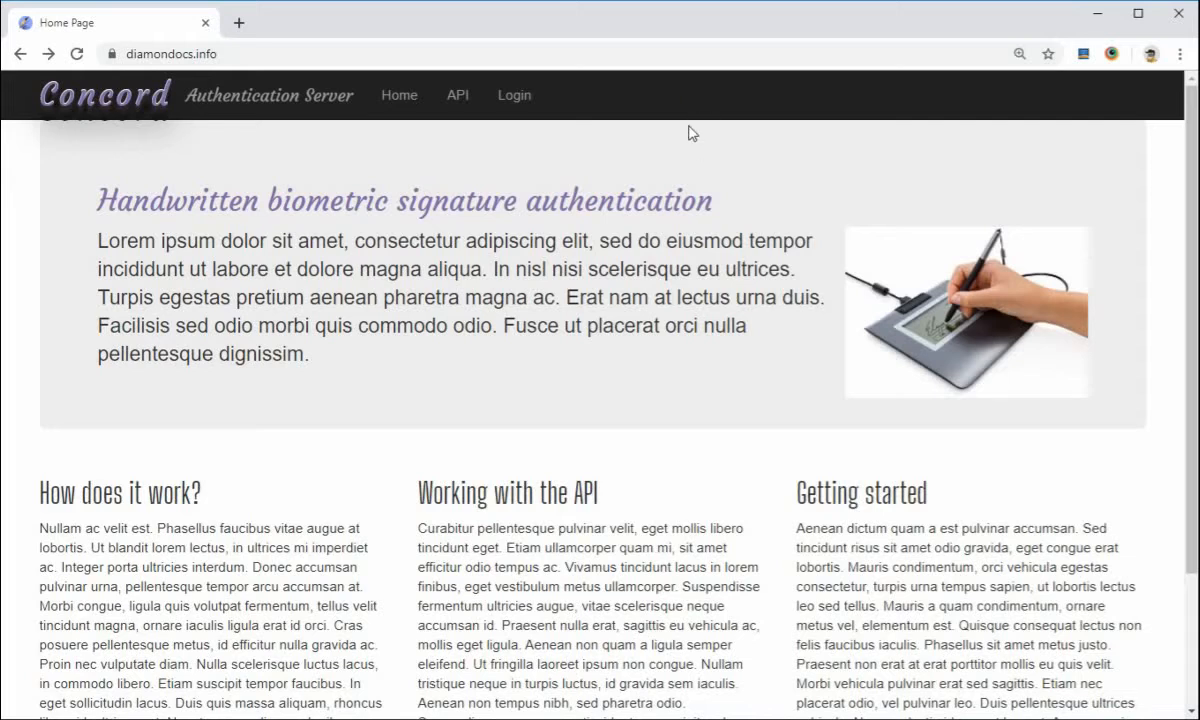
Open the site's Web API help page and review its full address and the listed API methods
click(466, 100)
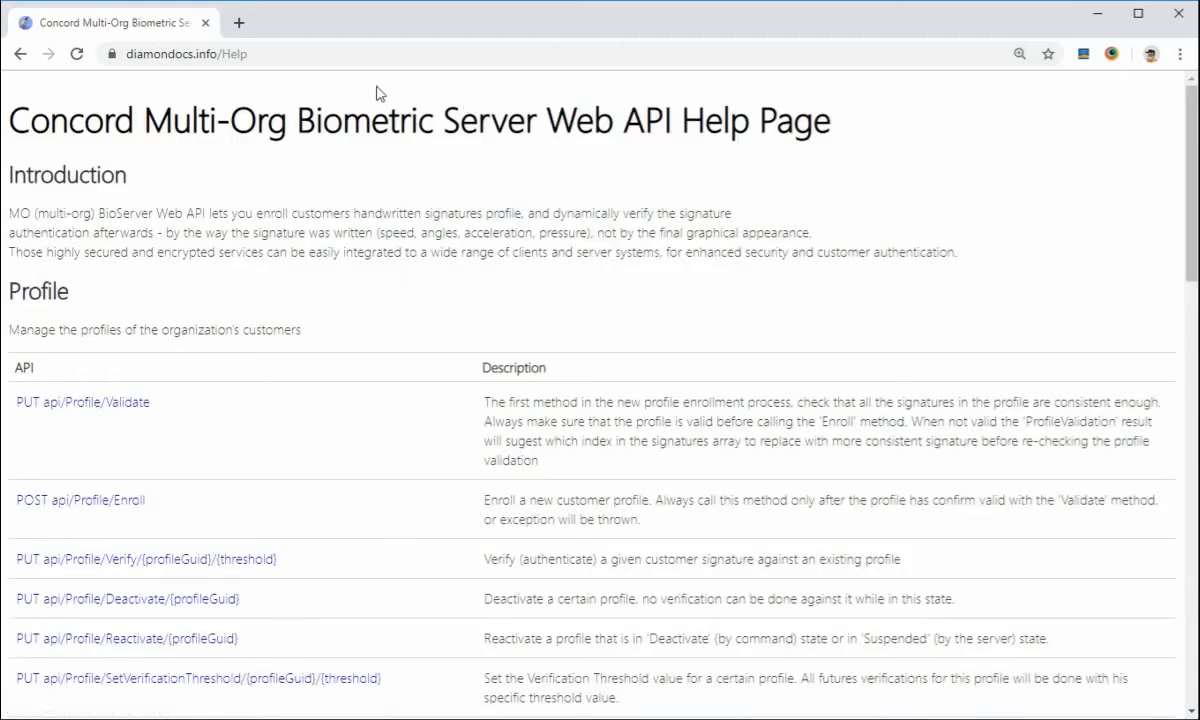
click(224, 56)
click(224, 56)
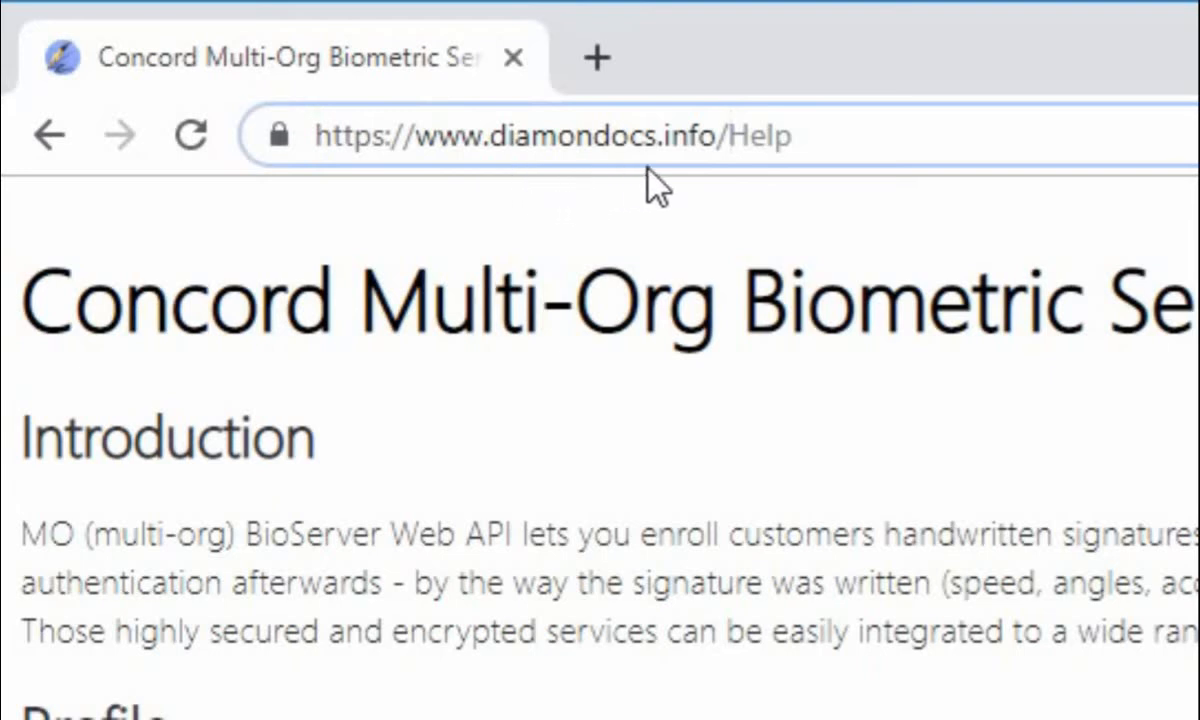
click(830, 137)
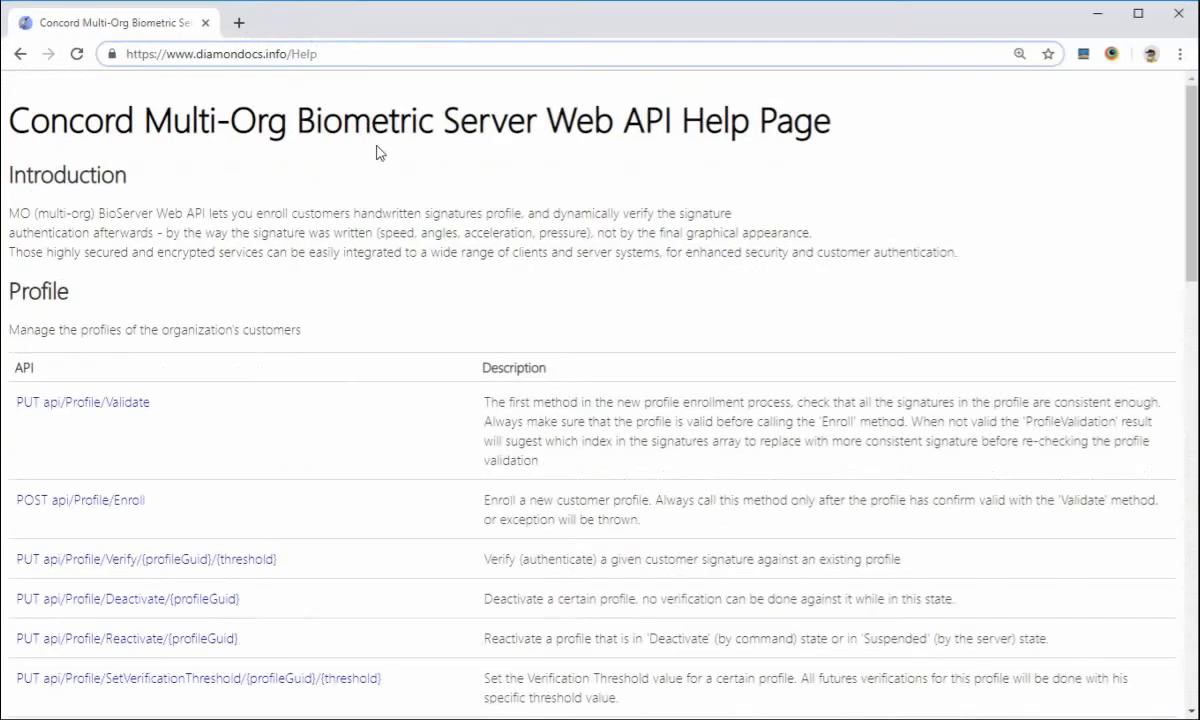
key(Return)
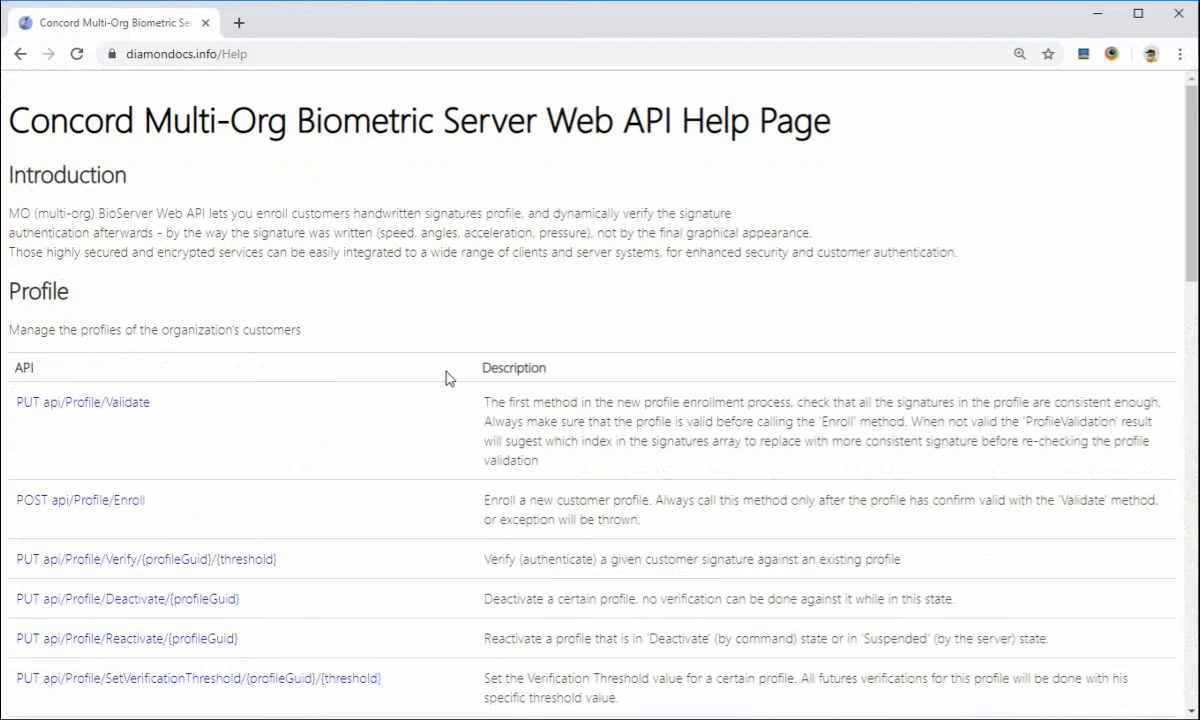
scroll(415, 356, down, 2)
scroll(423, 473, up, 2)
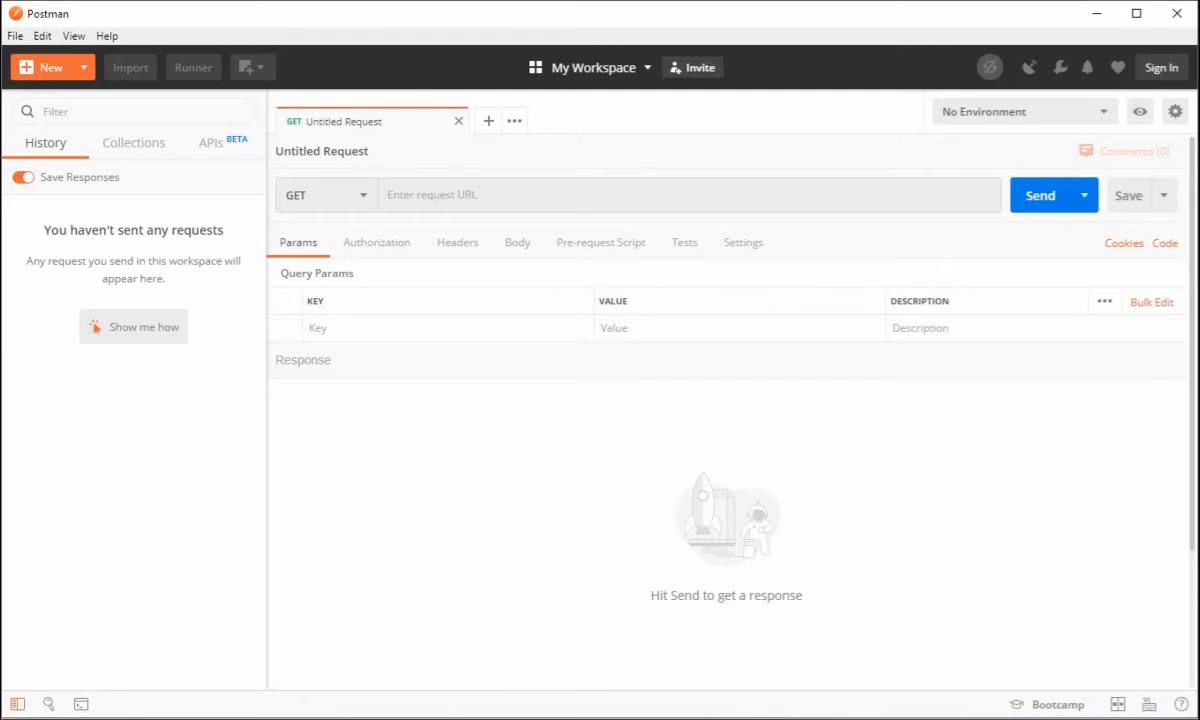
Switch to the API help page in Chrome and open the documentation for POST api/Organization/ChangePassword
click(66, 718)
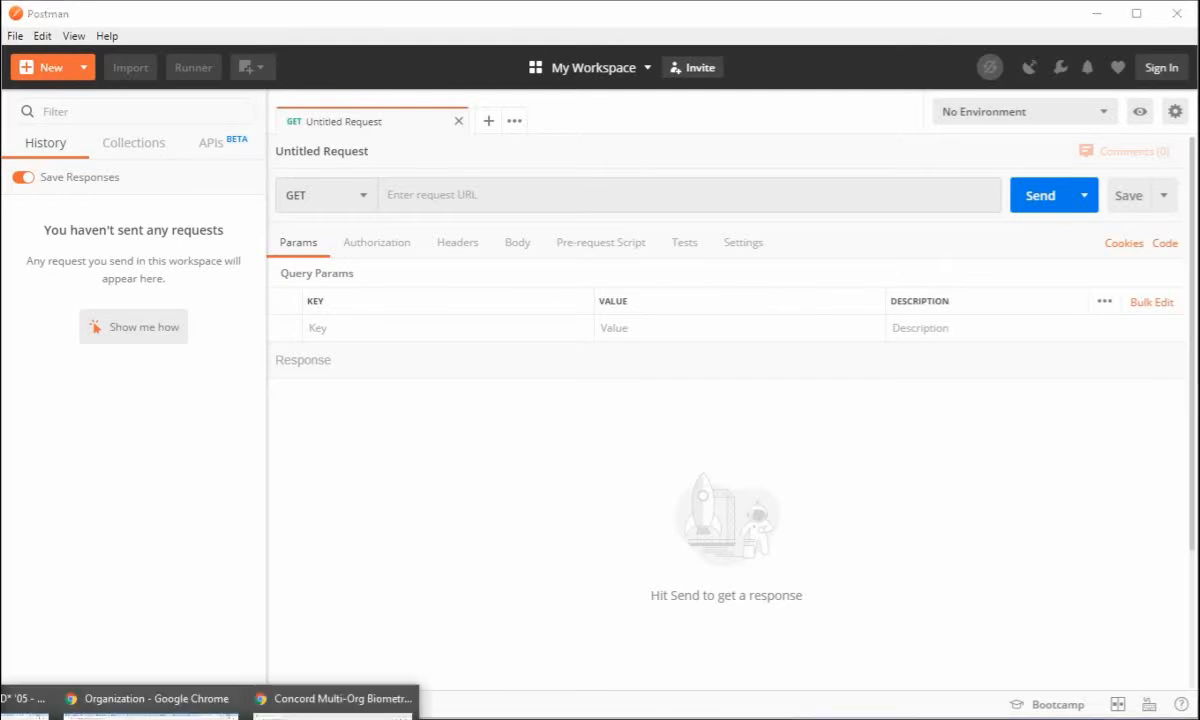
click(335, 698)
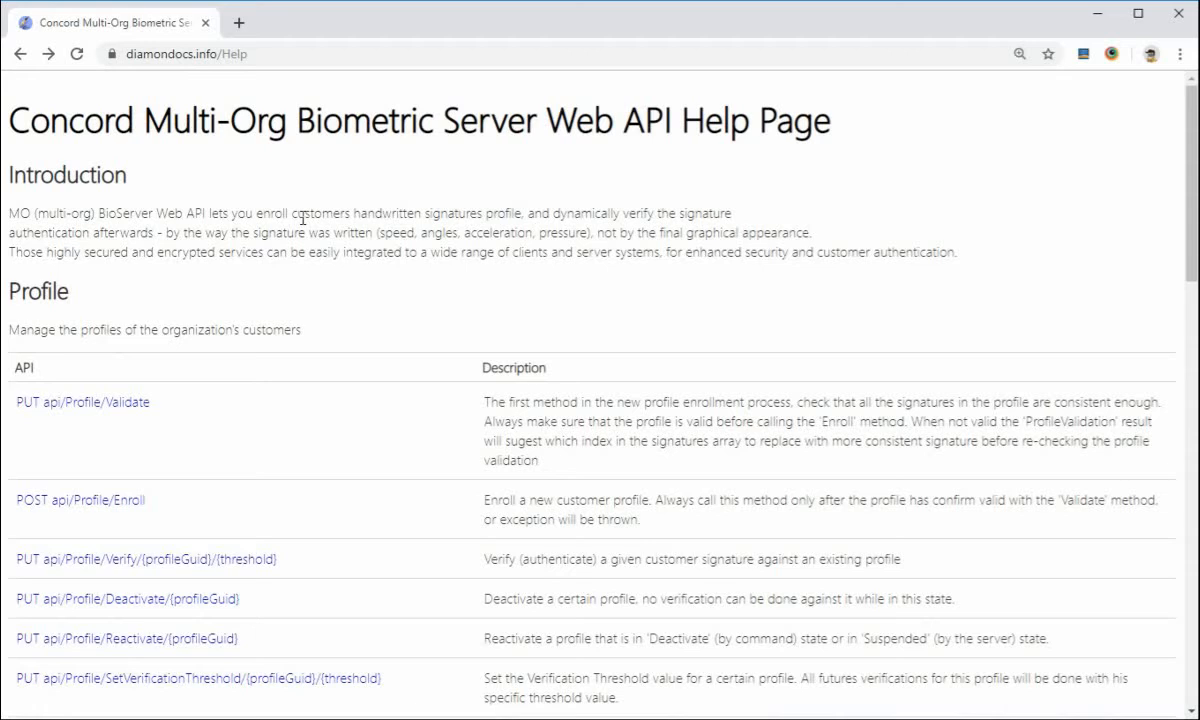
scroll(302, 218, down, 5)
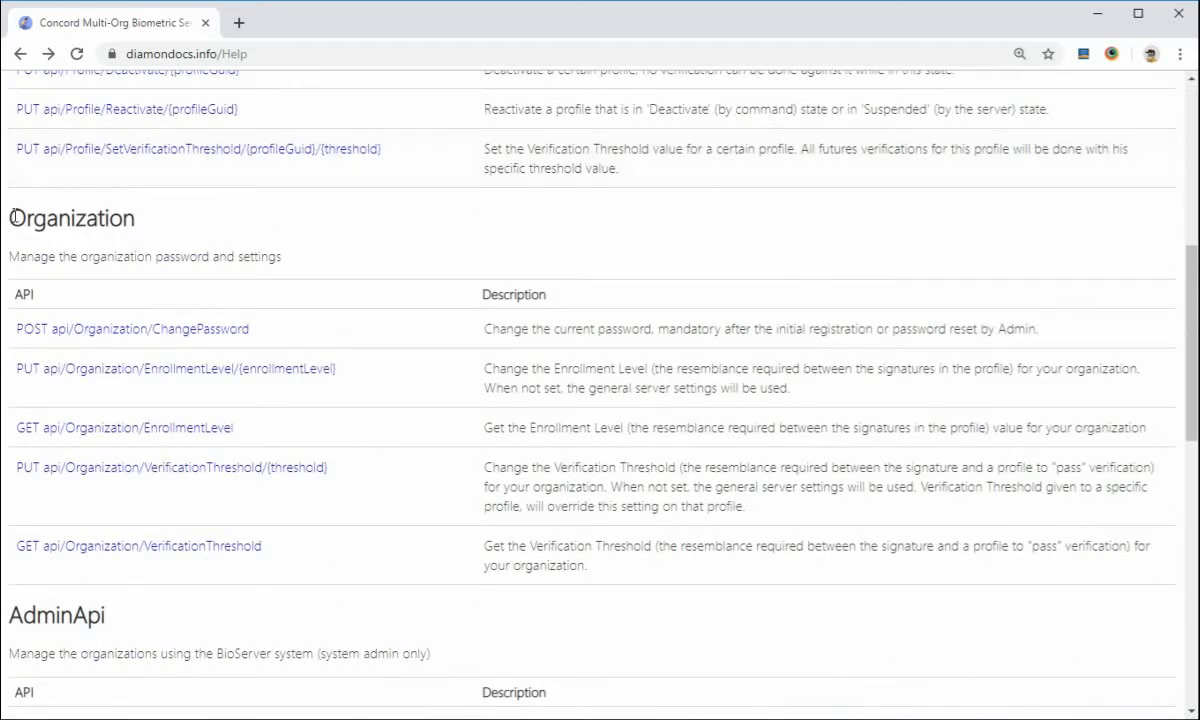
click(213, 338)
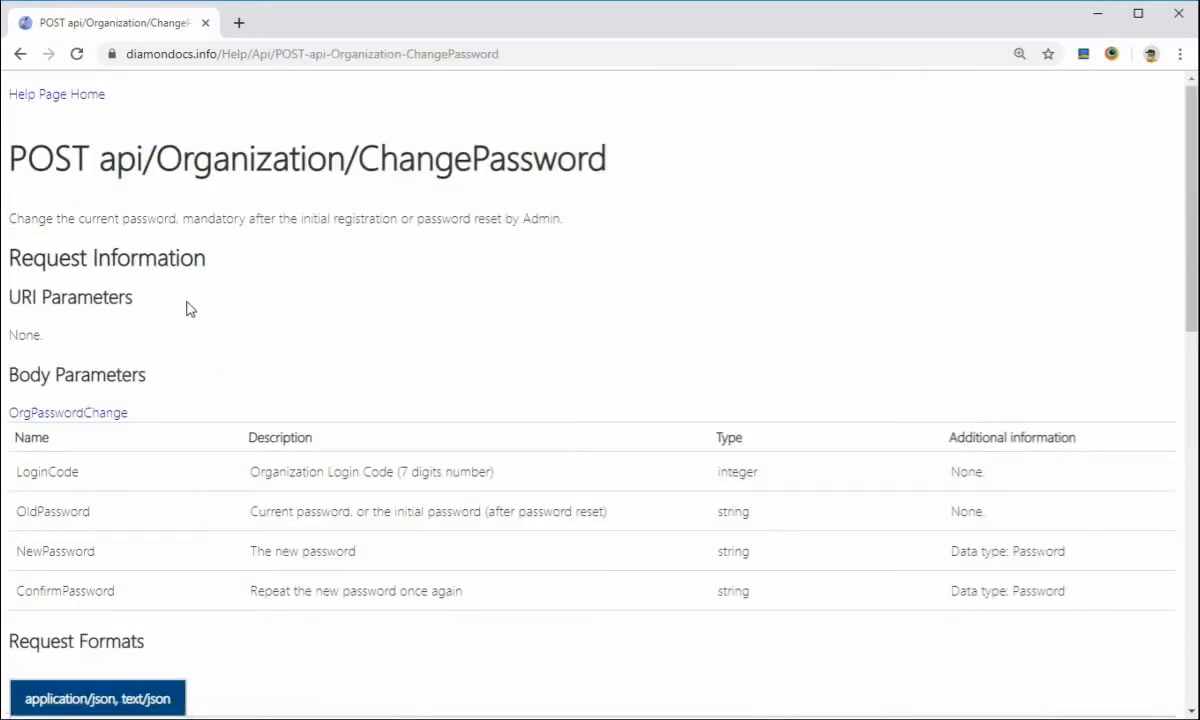
drag(98, 156, 604, 172)
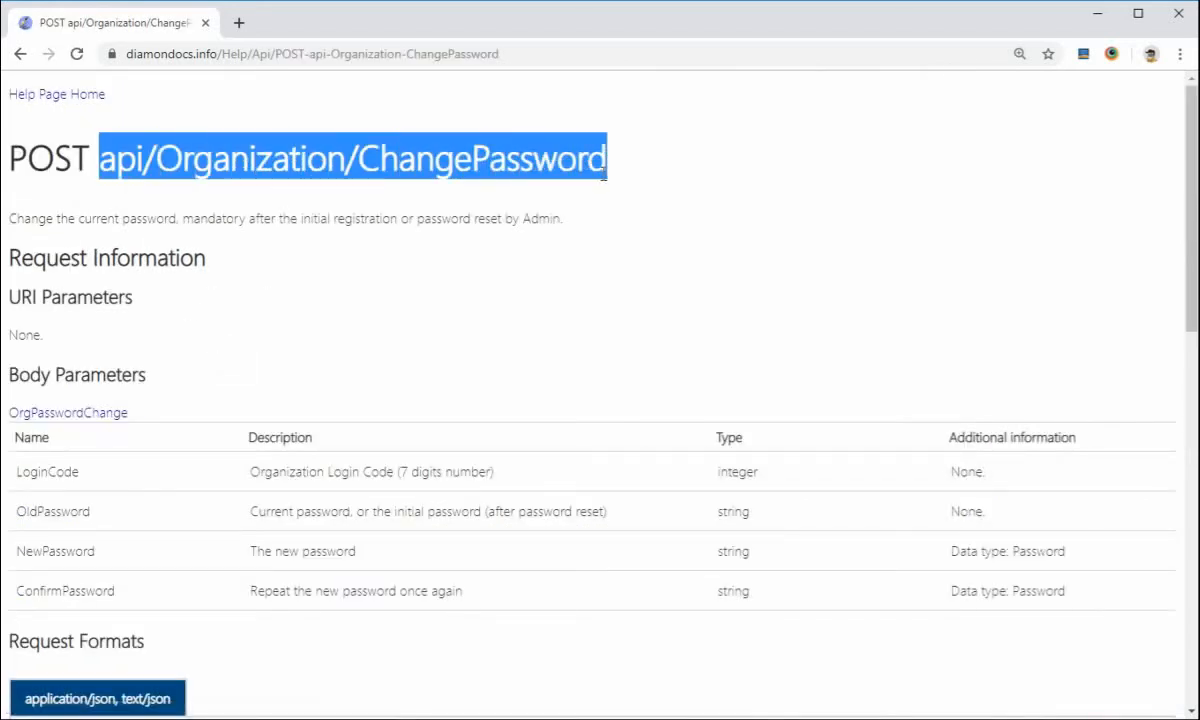
click(61, 157)
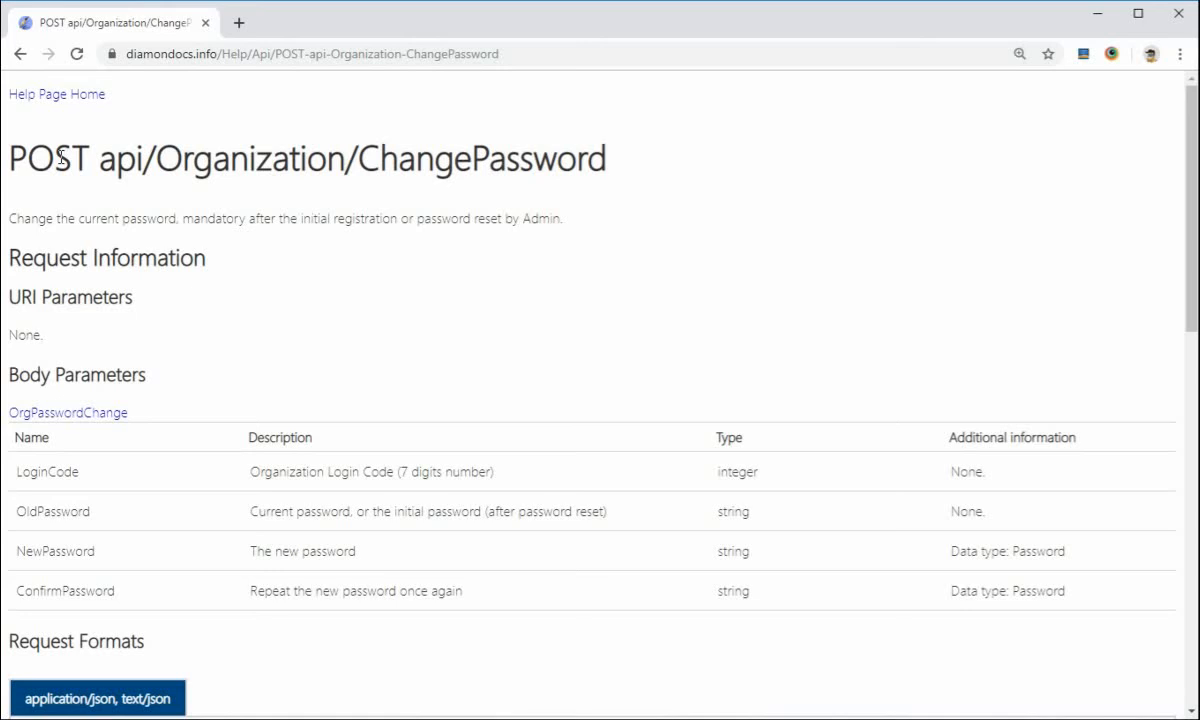
triple_click(61, 157)
click(160, 209)
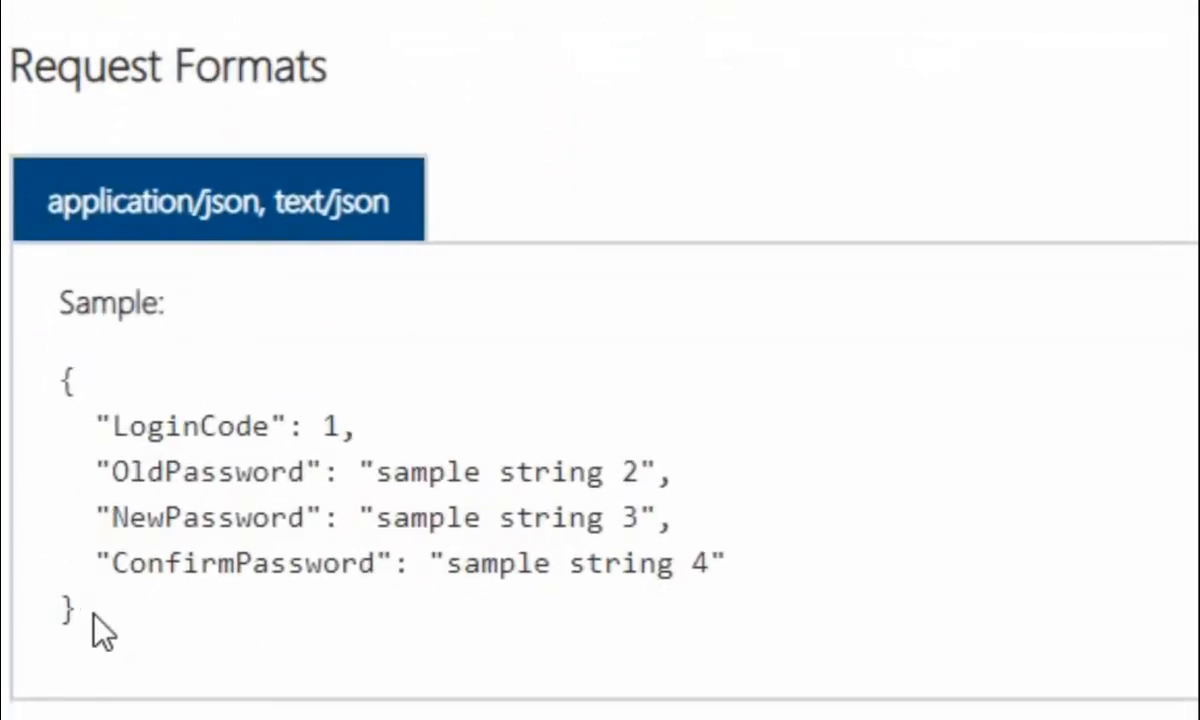
Copy the sample JSON request body from the ChangePassword documentation
drag(72, 607, 38, 378)
right_click(167, 442)
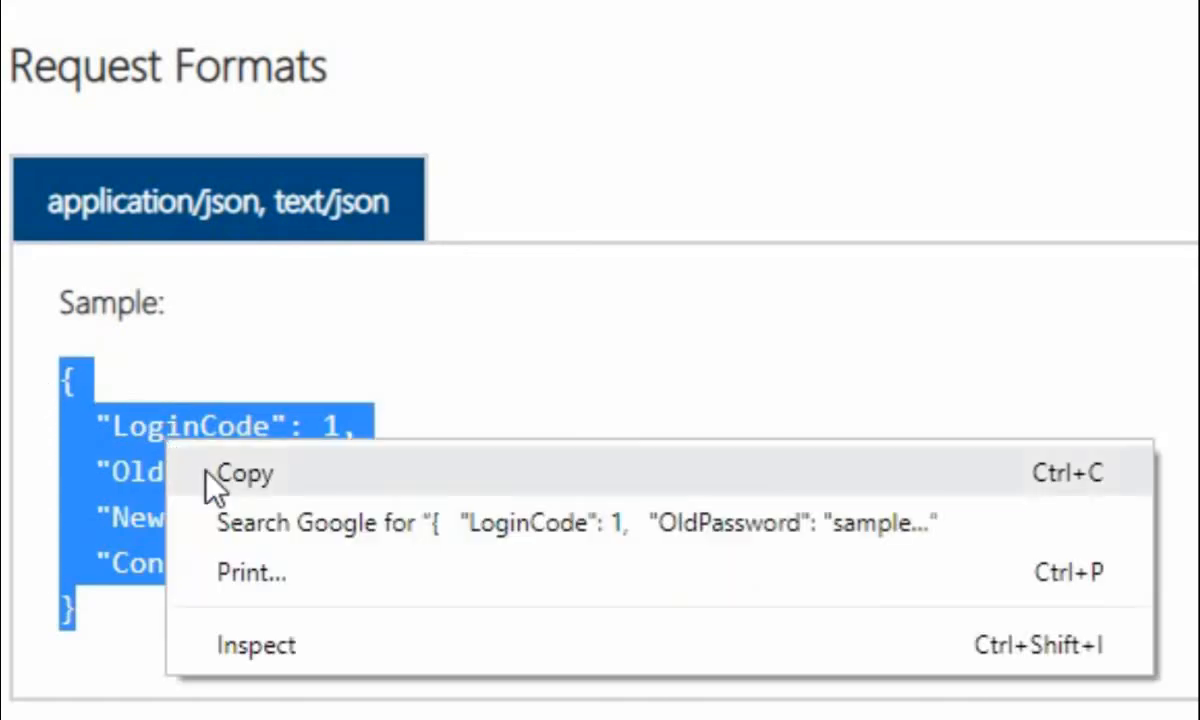
click(209, 480)
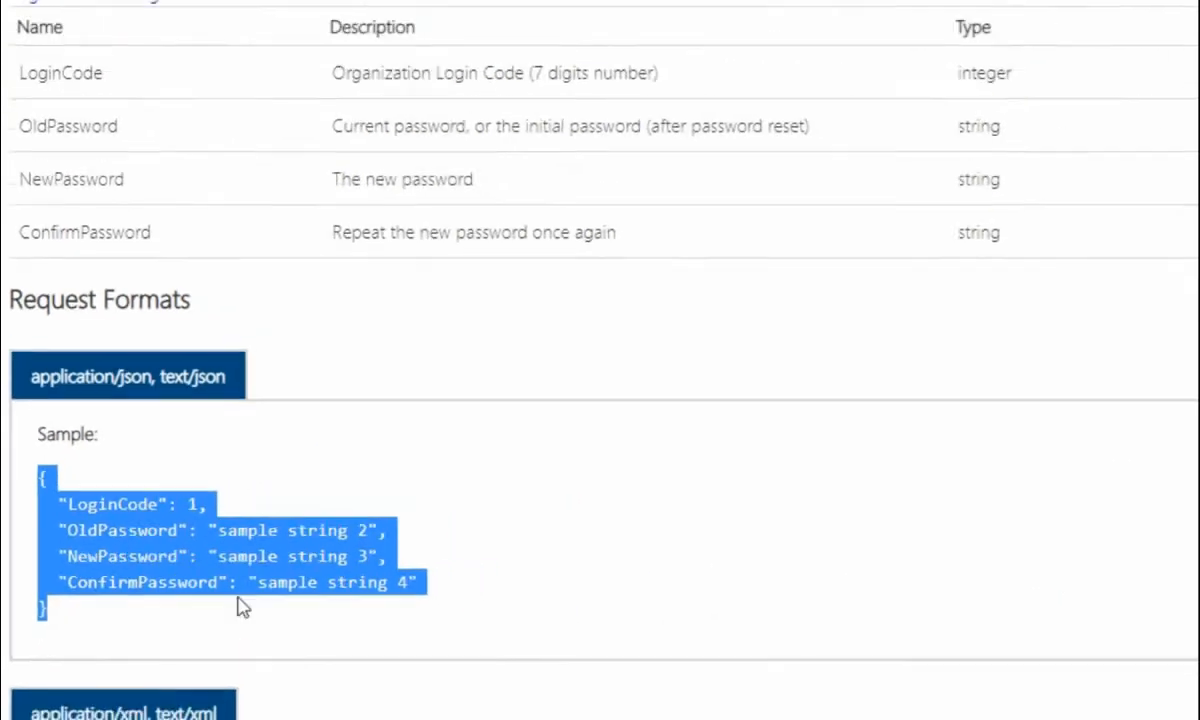
key(alt+Tab)
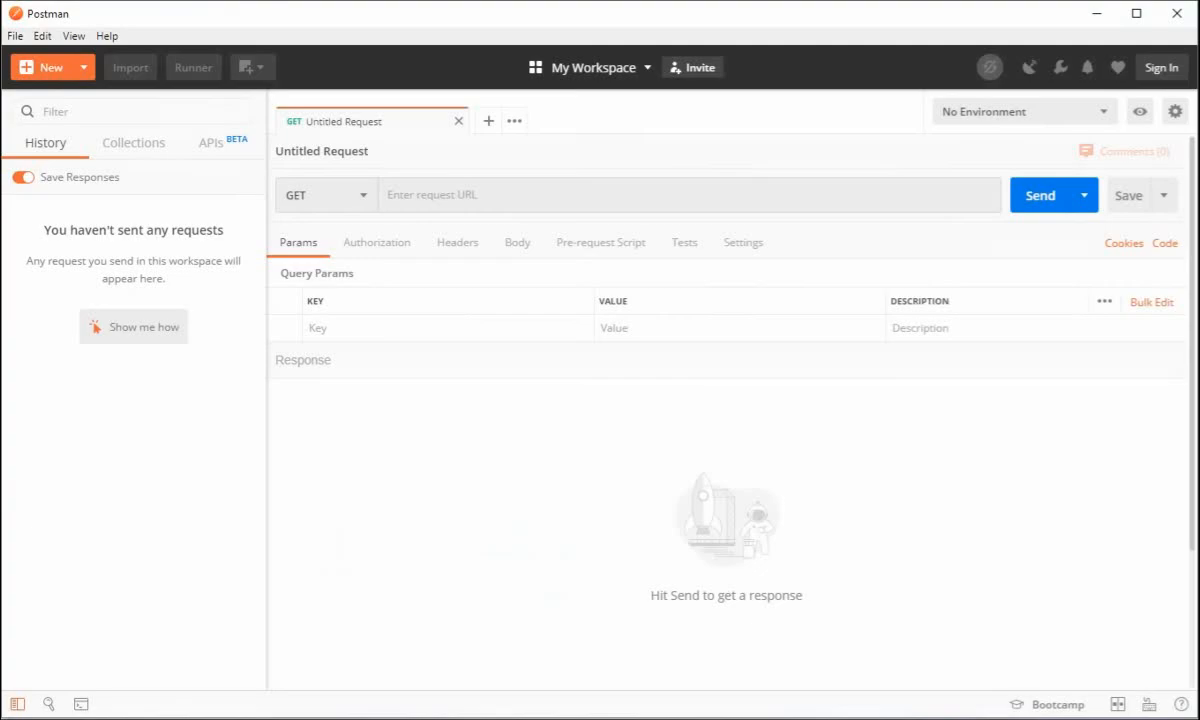
click(434, 196)
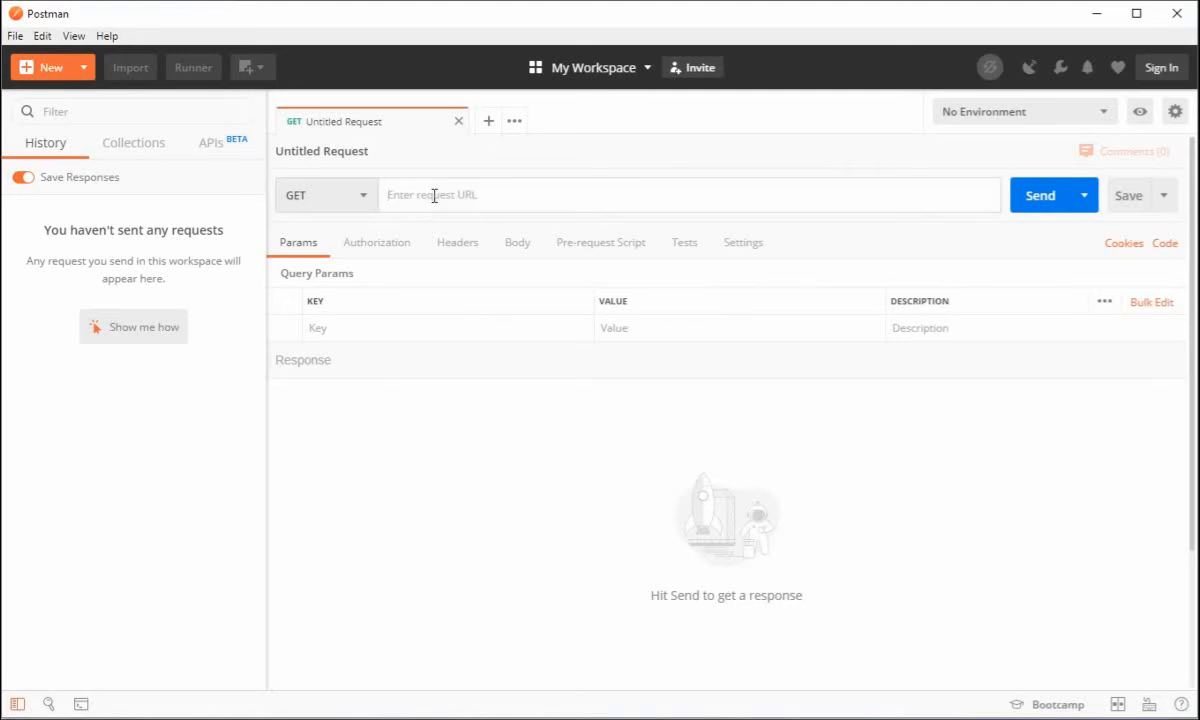
text(https)
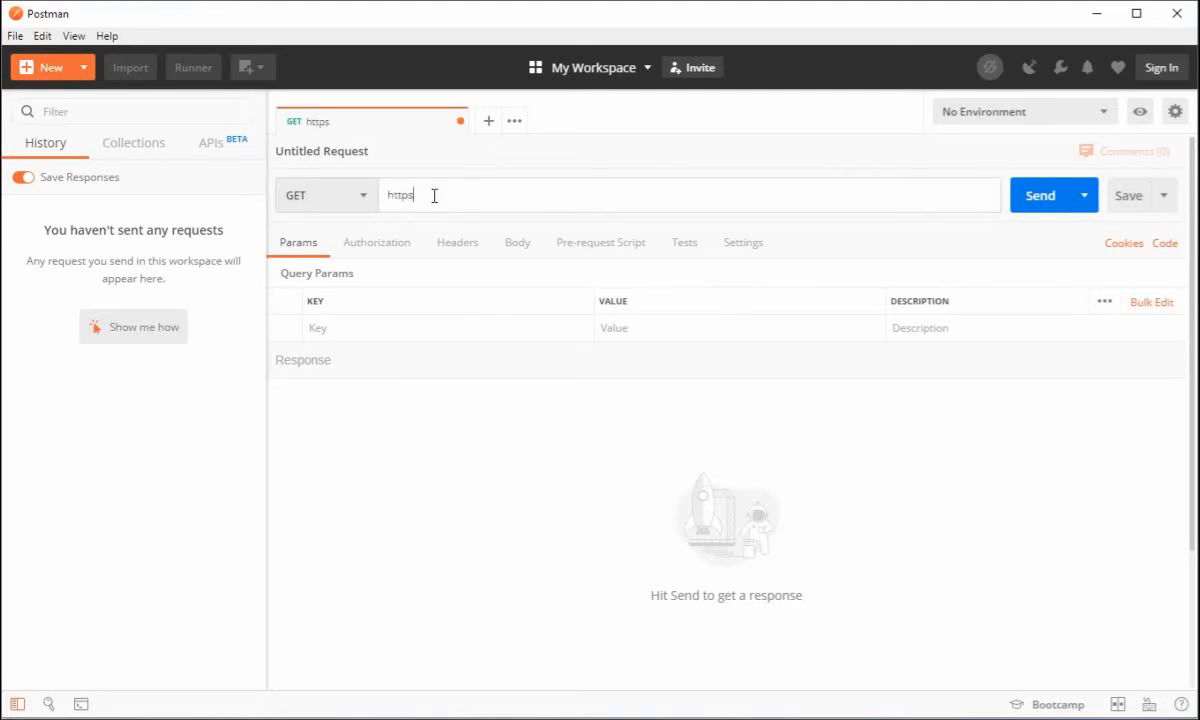
text(://www.diamondoc)
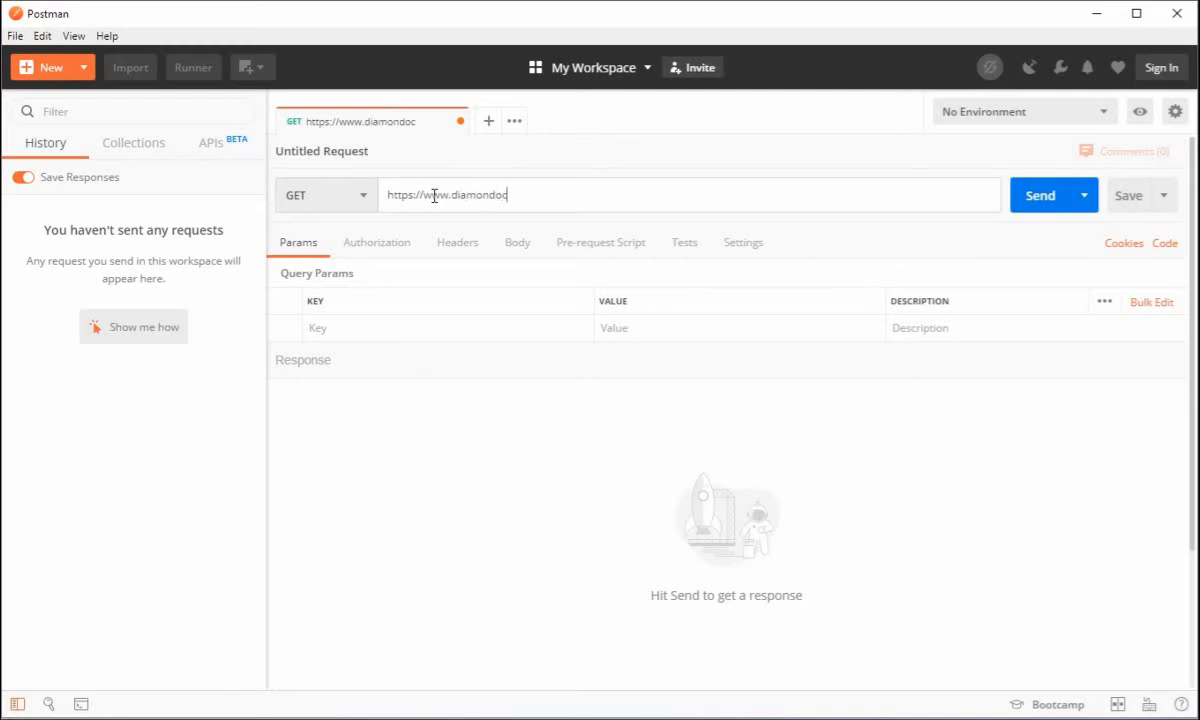
text(s.info/)
click(336, 195)
click(330, 259)
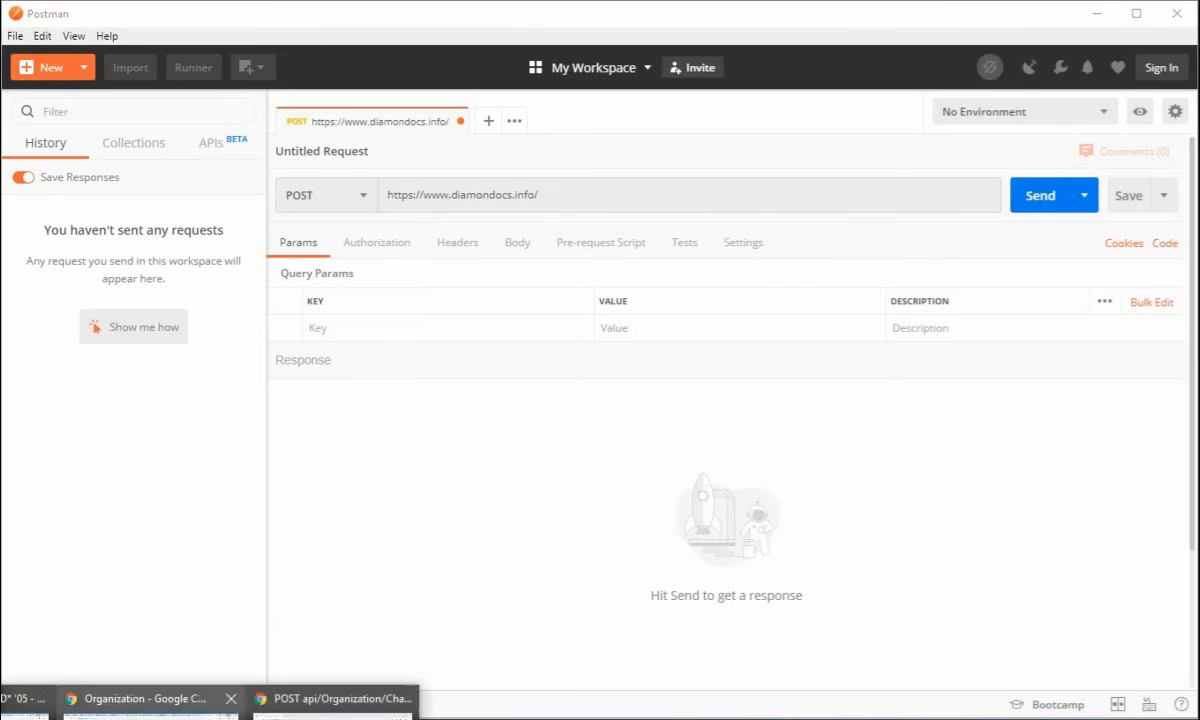
Copy the path api/Organization/ChangePassword from the documentation in Chrome and append it to the Postman request URL
click(320, 703)
scroll(501, 276, up, 3)
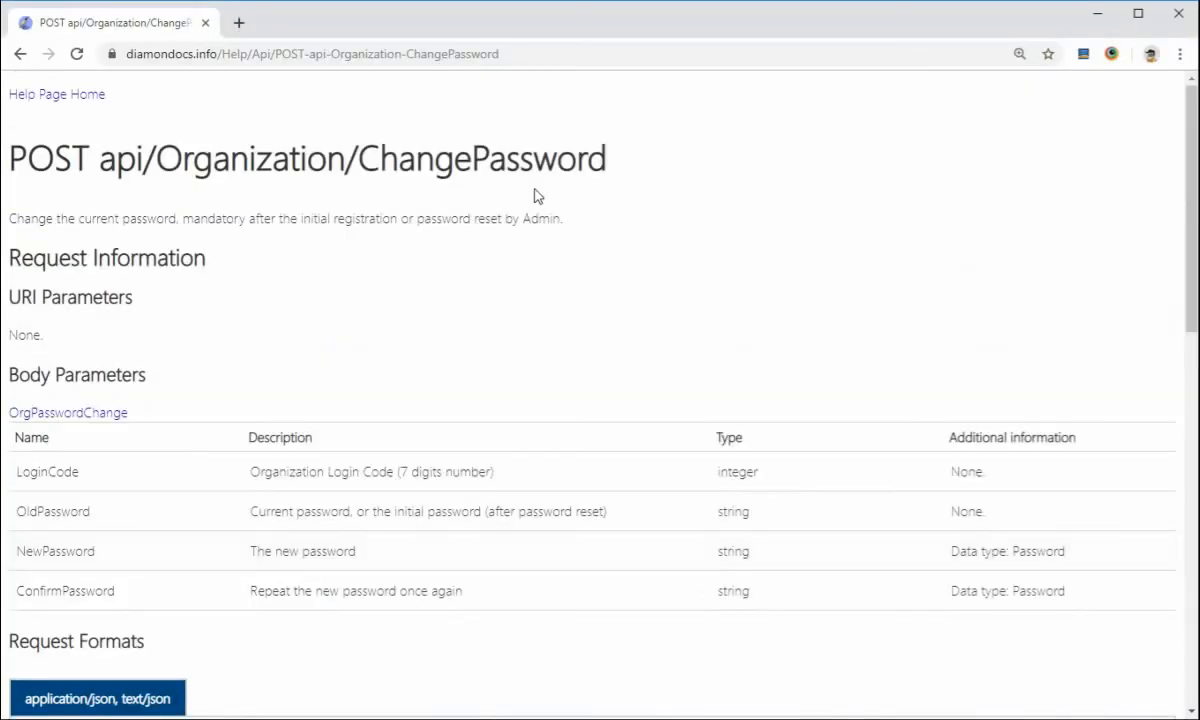
drag(612, 158, 104, 155)
right_click(107, 154)
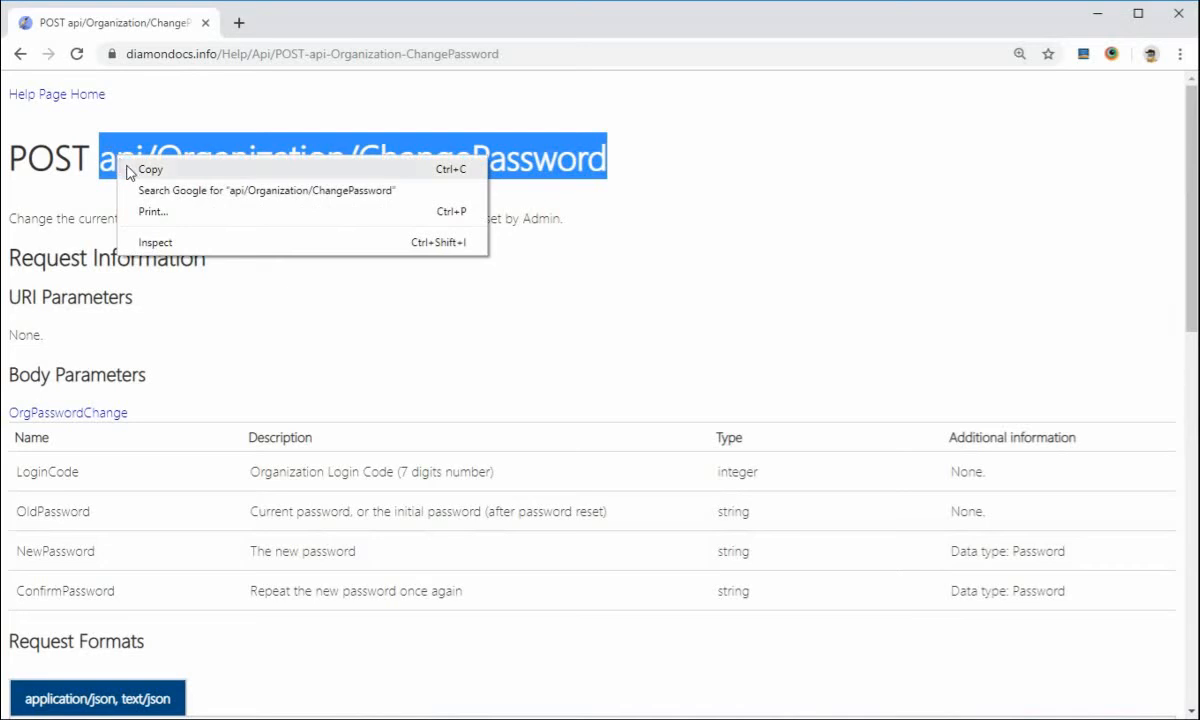
click(125, 170)
key(alt+Tab)
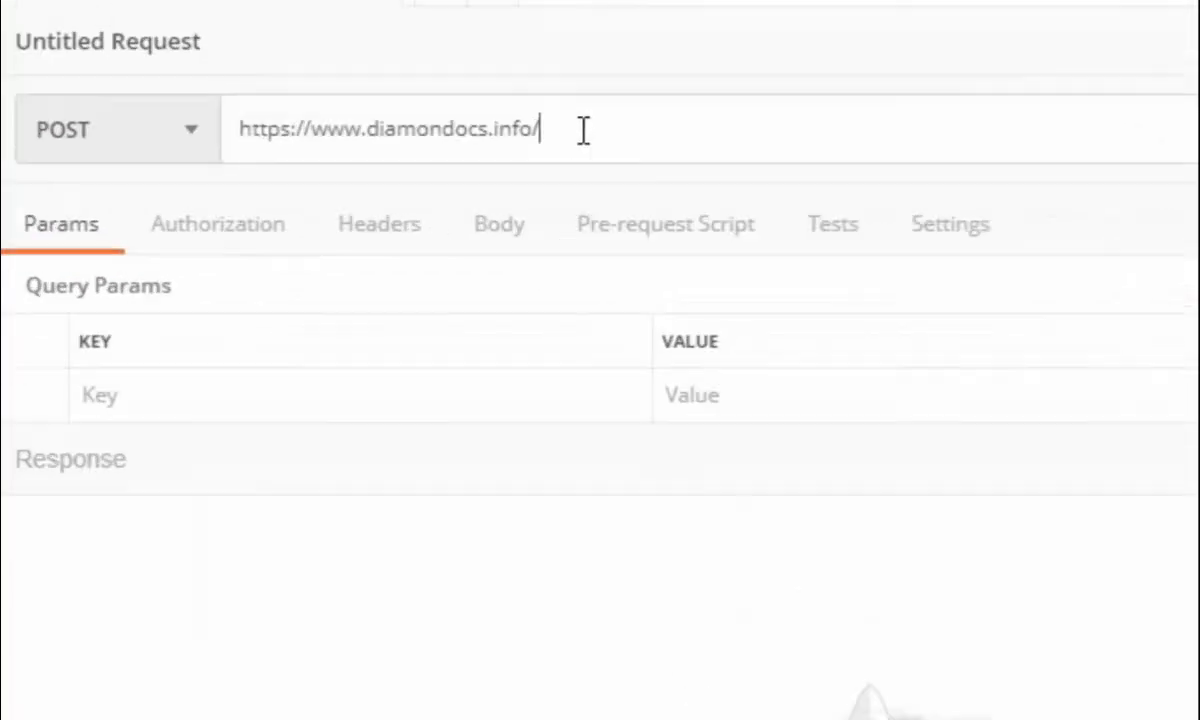
key(ctrl+v)
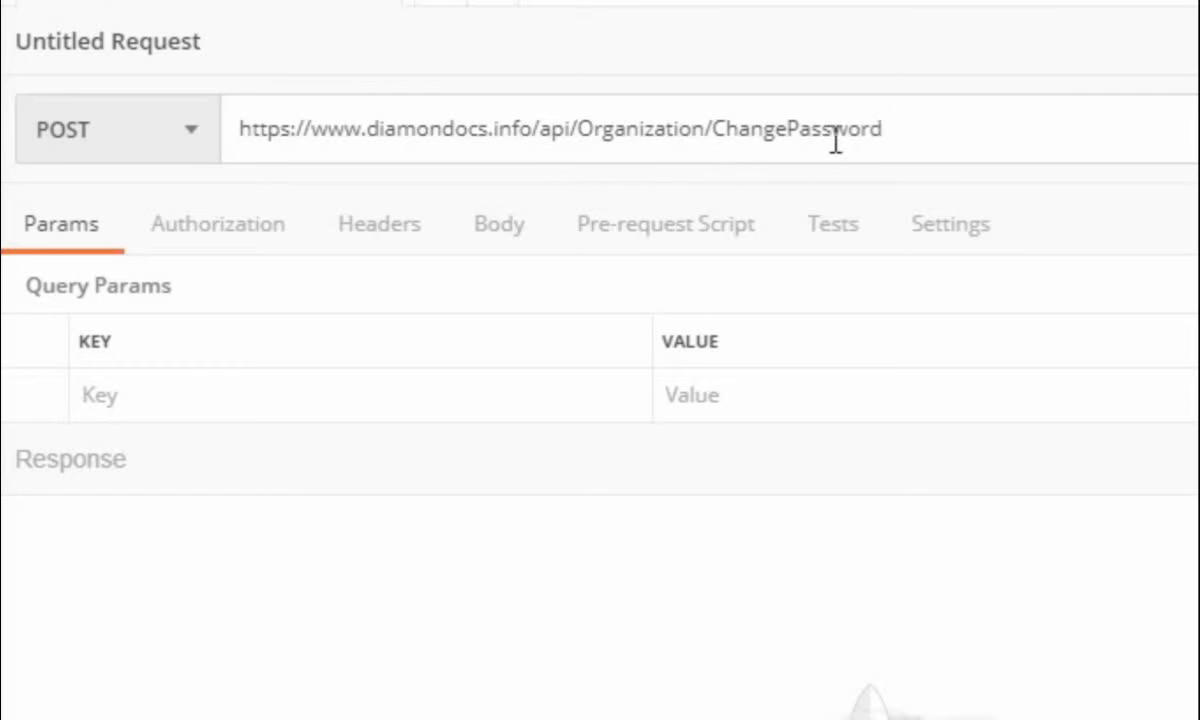
Set the request body to raw with the JSON format
click(510, 240)
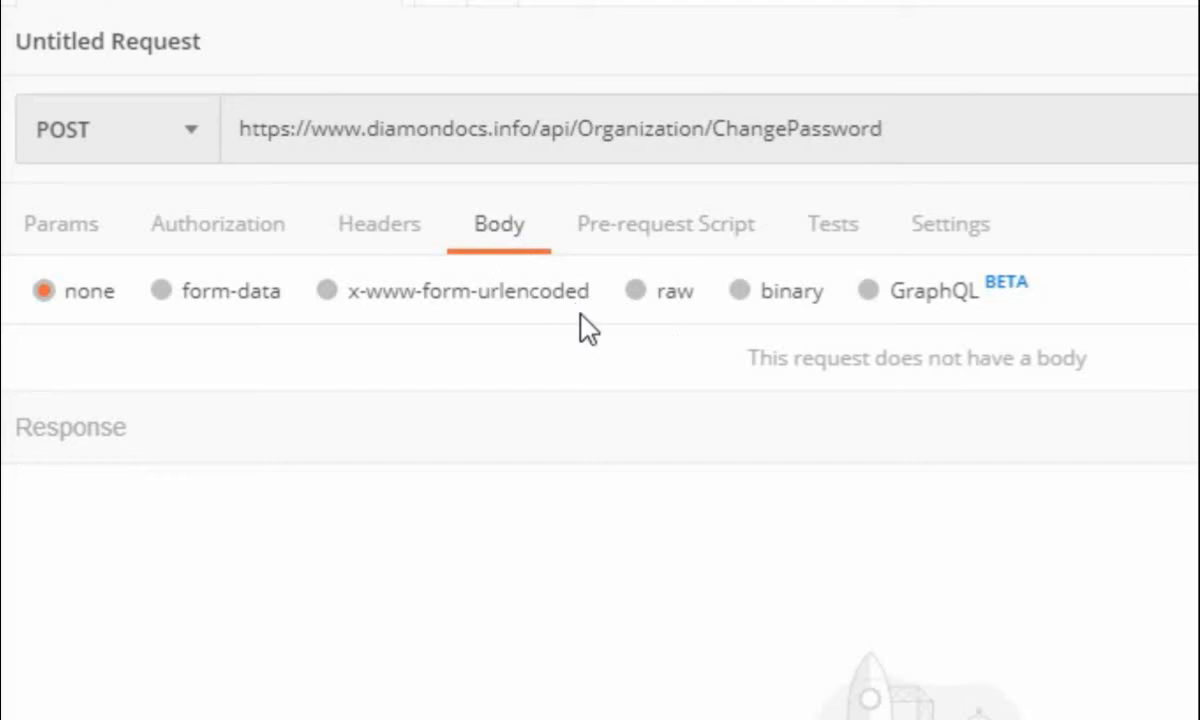
click(636, 294)
click(1128, 293)
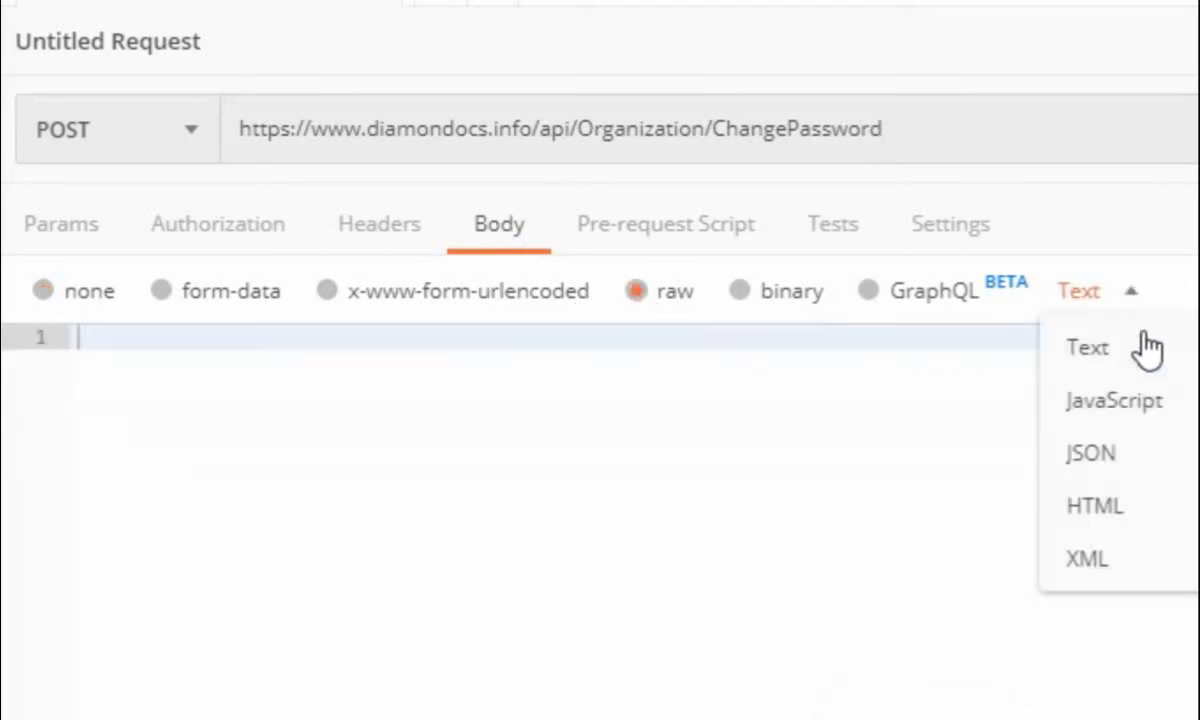
click(1150, 455)
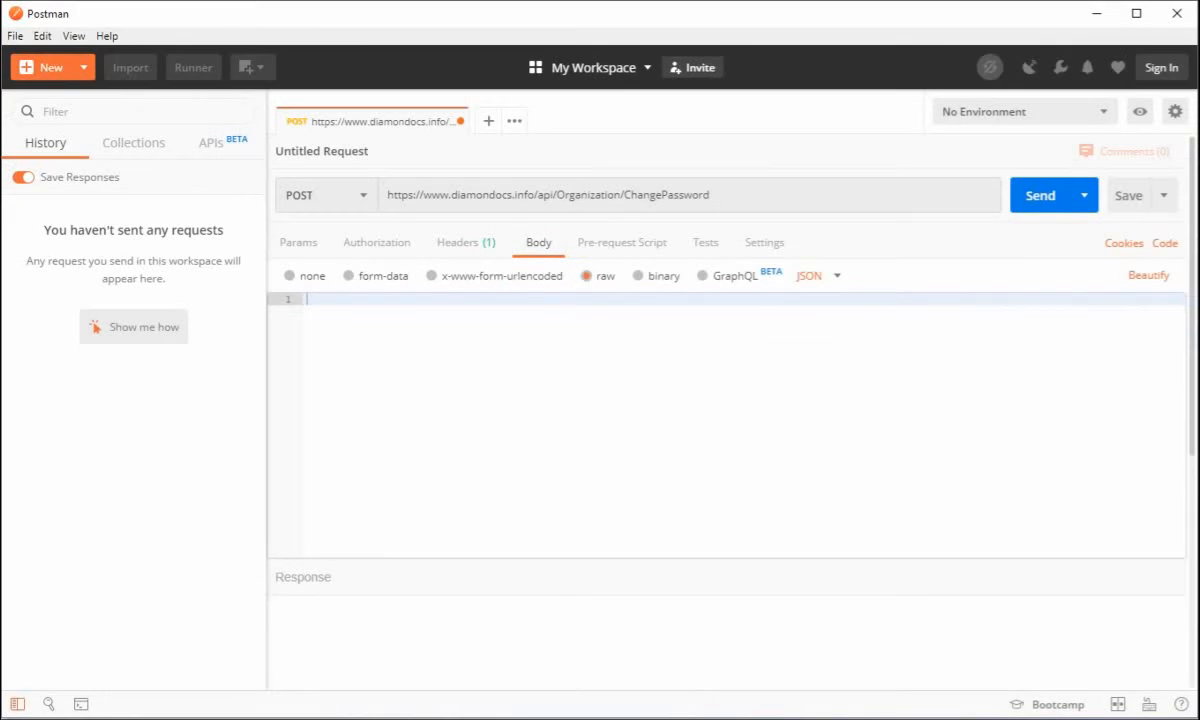
Copy the application/json sample from the ChangePassword documentation in Chrome and paste it into the Postman request body
click(308, 718)
click(335, 706)
scroll(330, 440, down, 3)
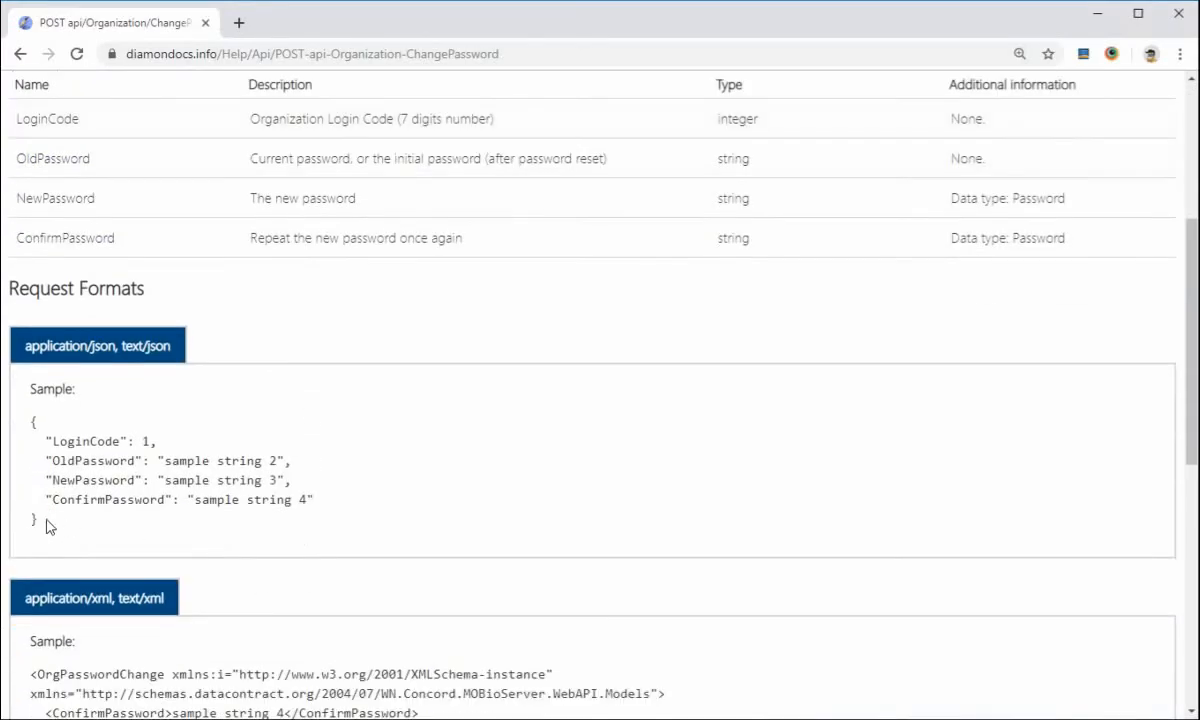
drag(40, 520, 21, 421)
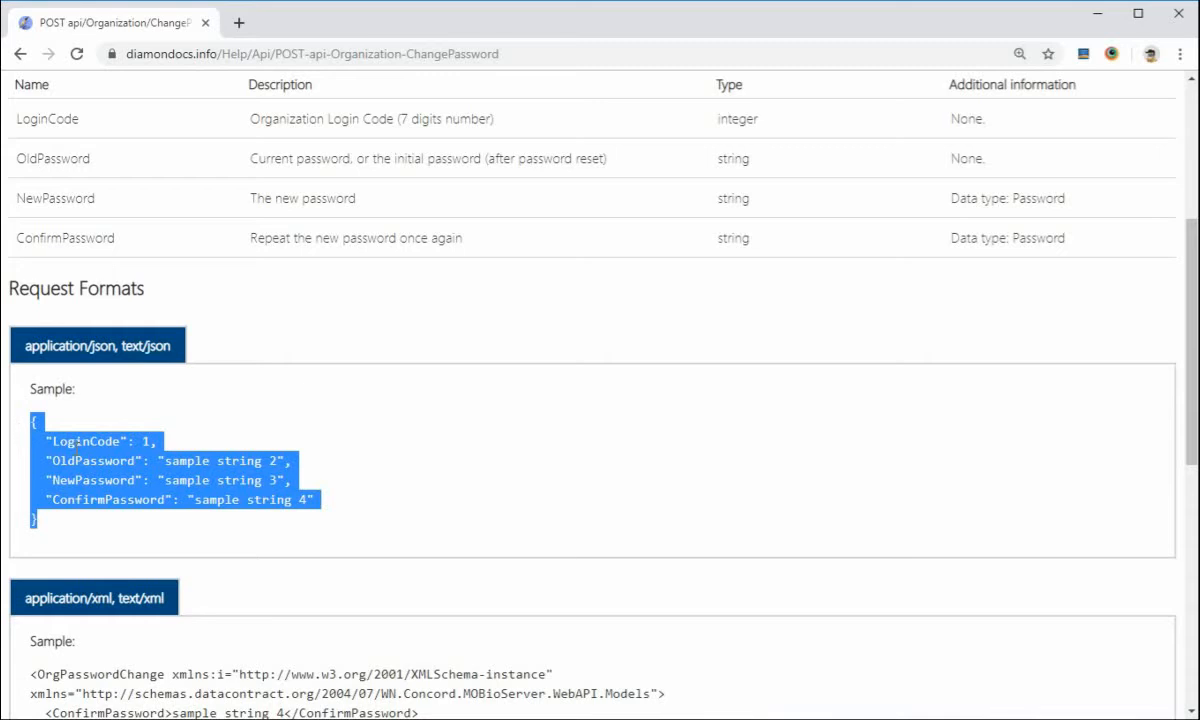
right_click(88, 467)
click(91, 466)
click(383, 714)
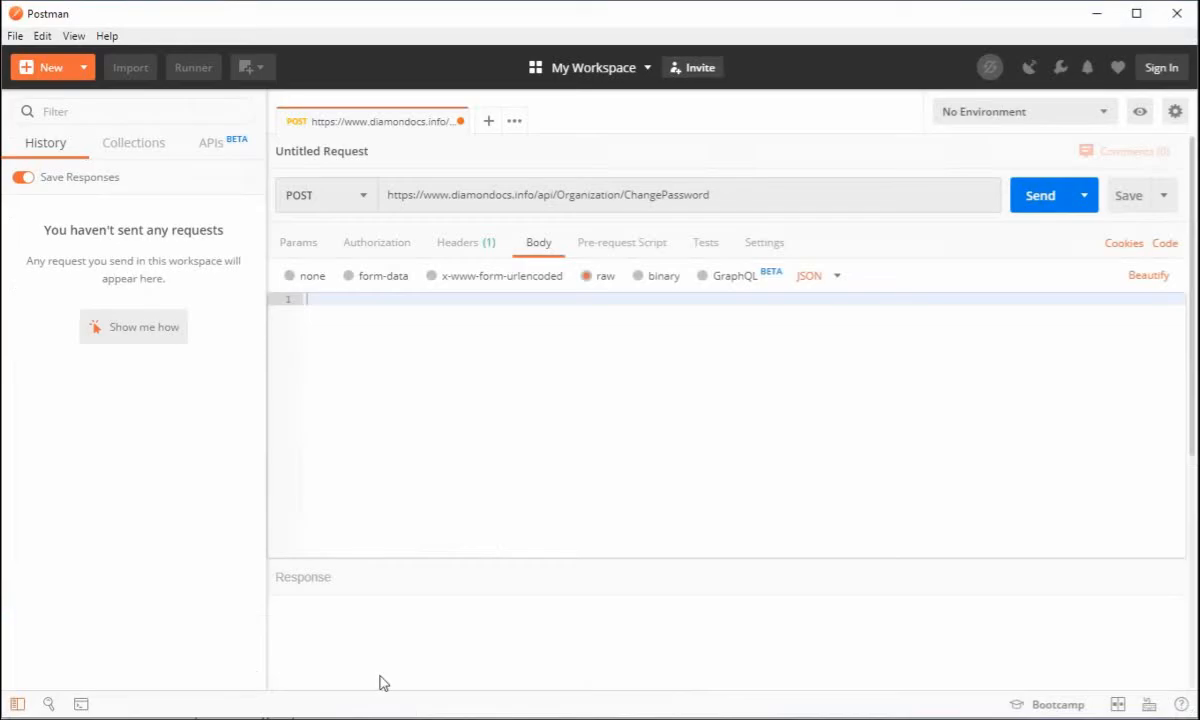
right_click(338, 316)
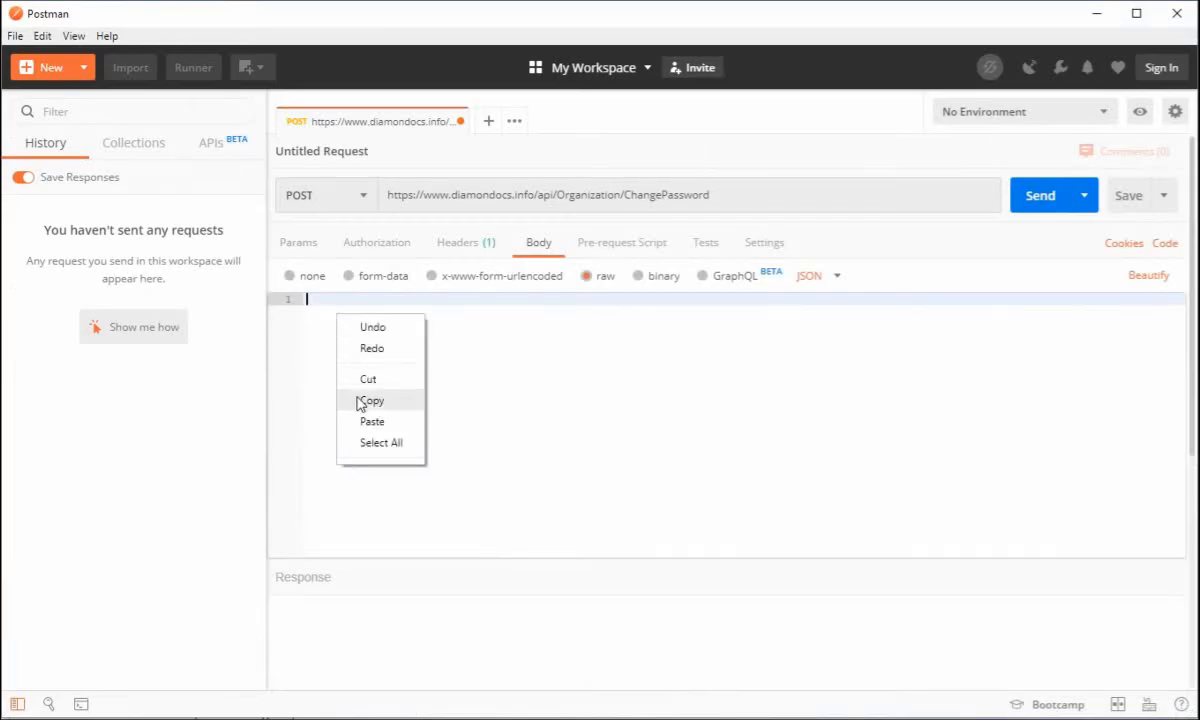
click(371, 421)
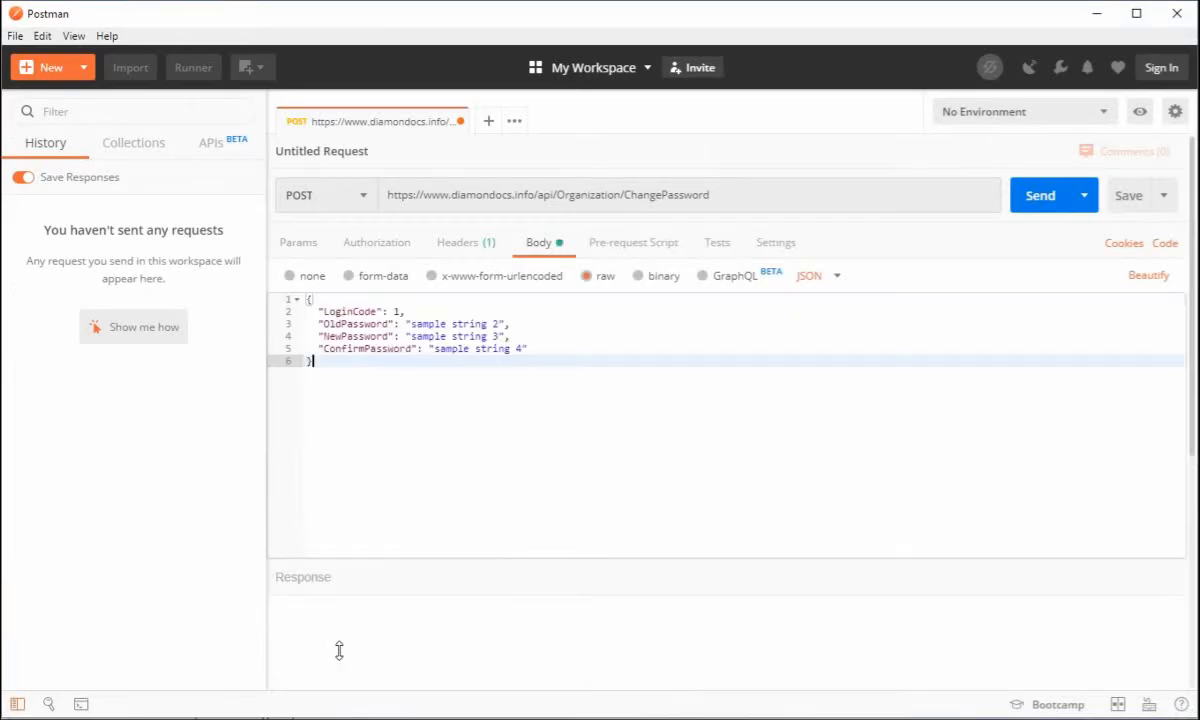
Copy the organization login code from the Notepad++ note and replace the sample LoginCode value in the Postman request body with it
click(440, 715)
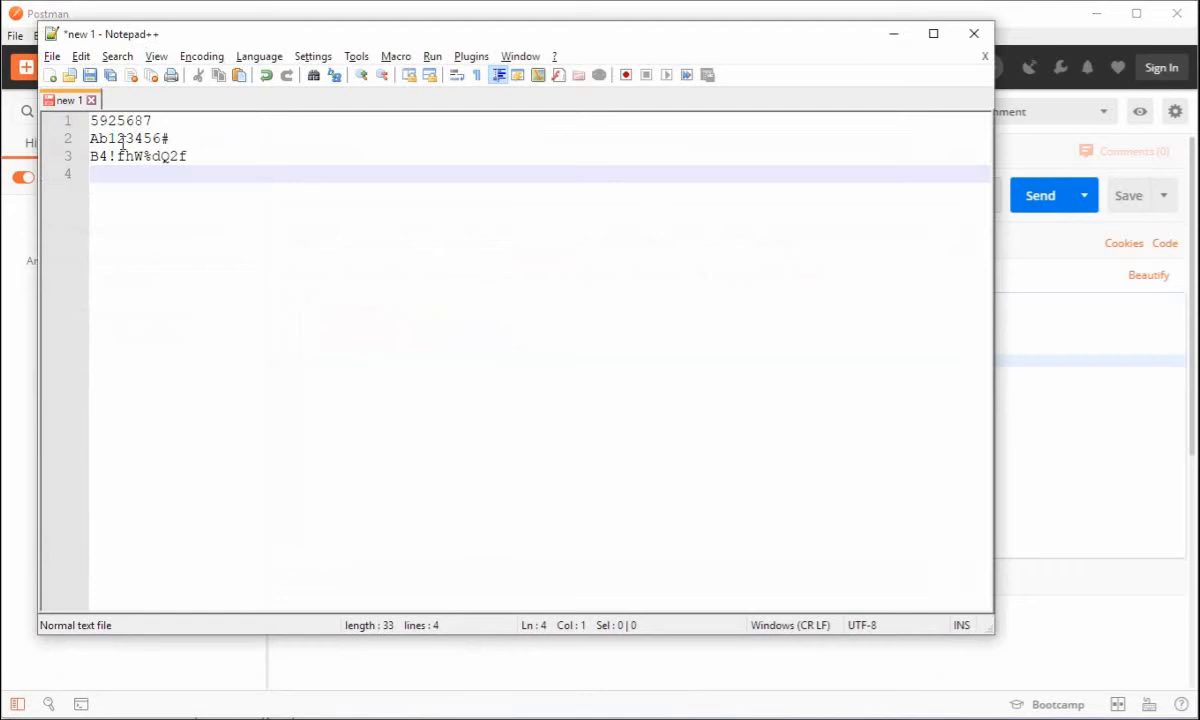
click(128, 121)
double_click(127, 121)
right_click(128, 120)
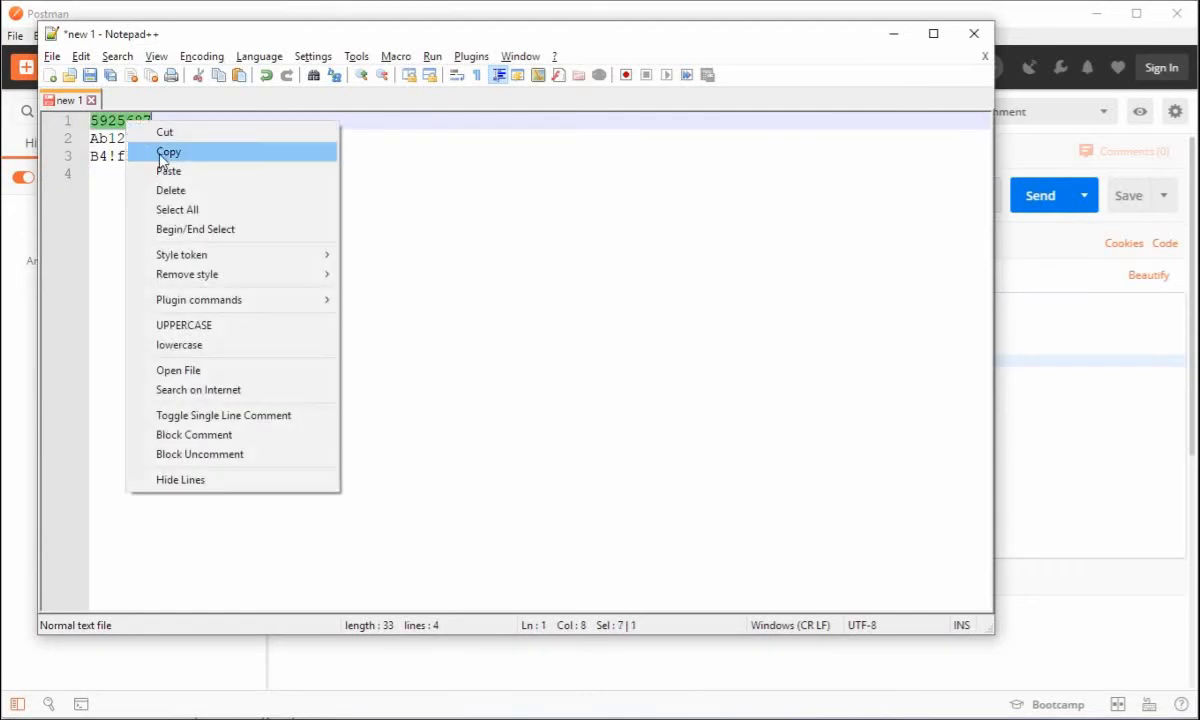
click(155, 154)
click(1034, 393)
click(412, 311)
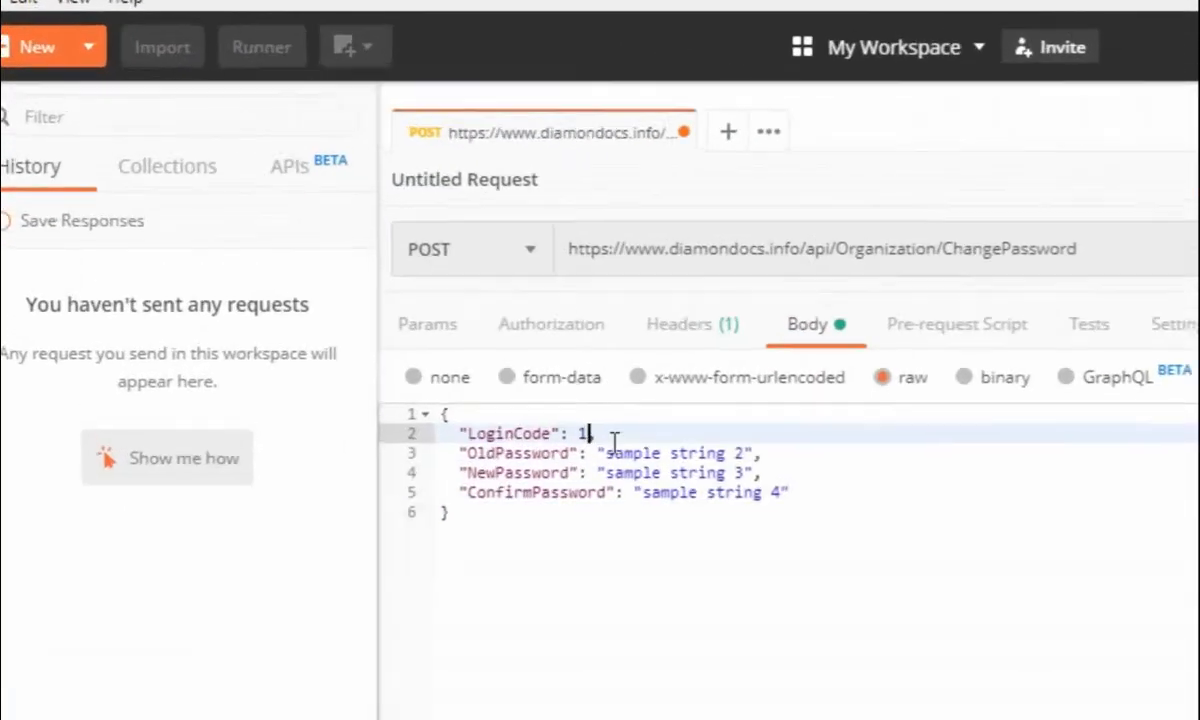
key(BackSpace)
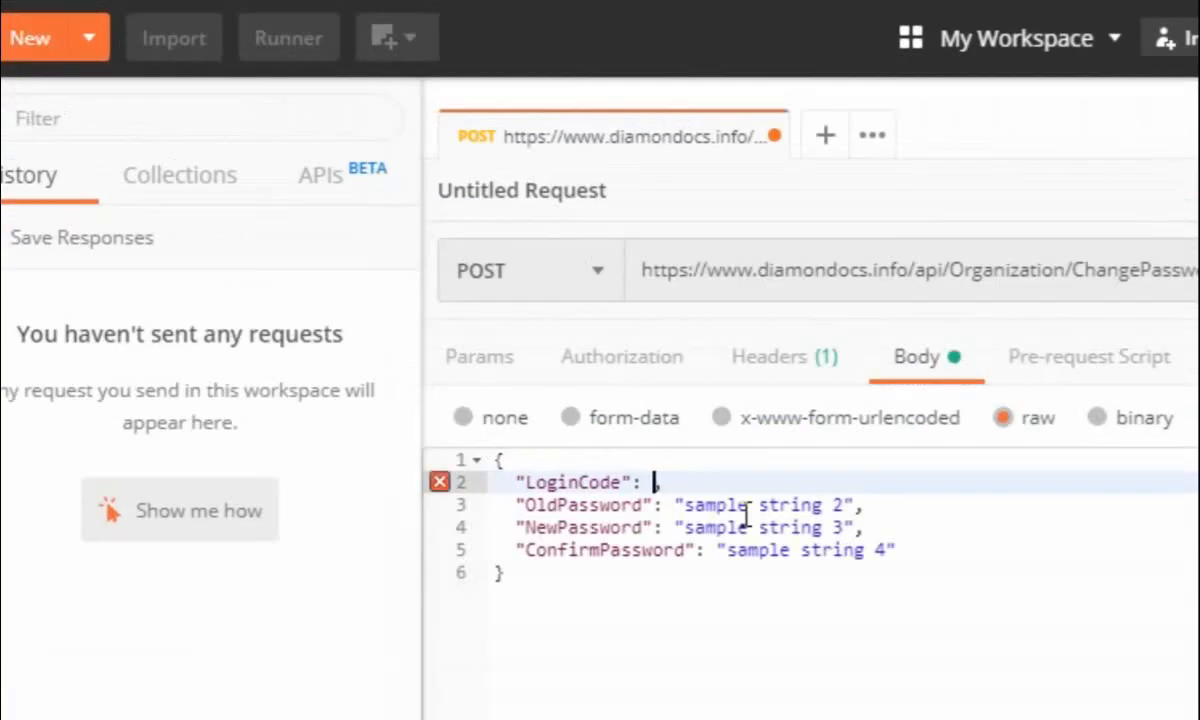
key(ctrl+v)
Switch back to the Notepad++ note containing the organization's credentials
key(alt+Tab)
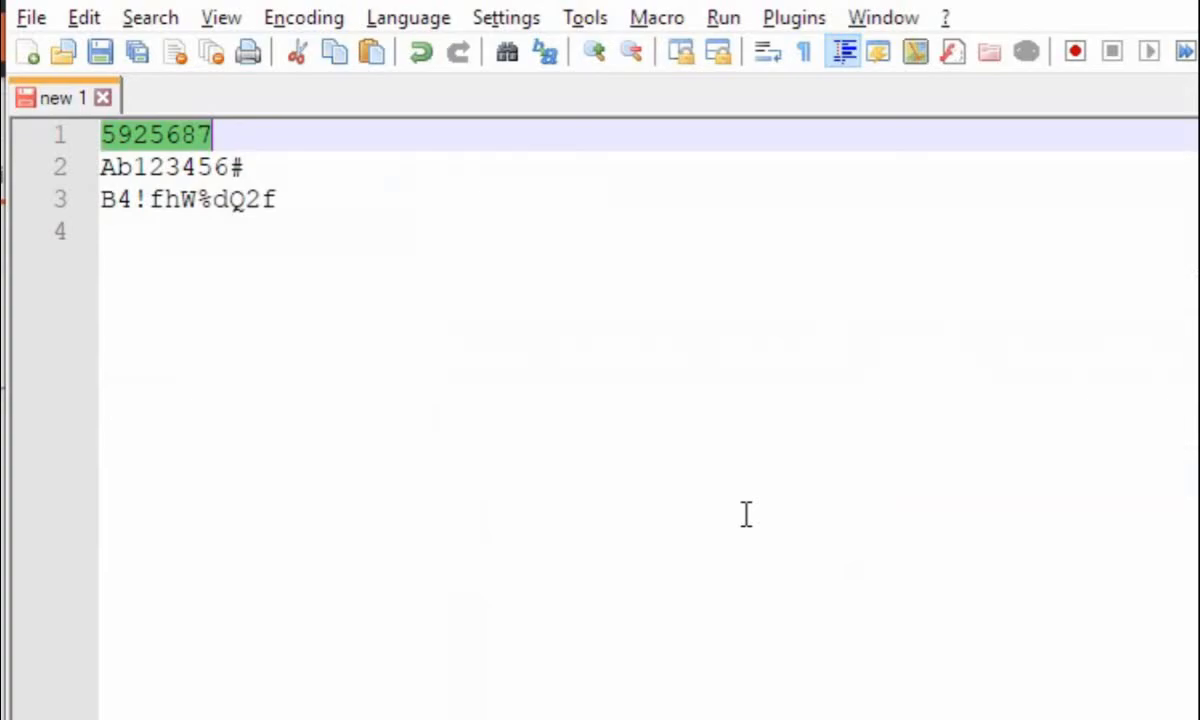
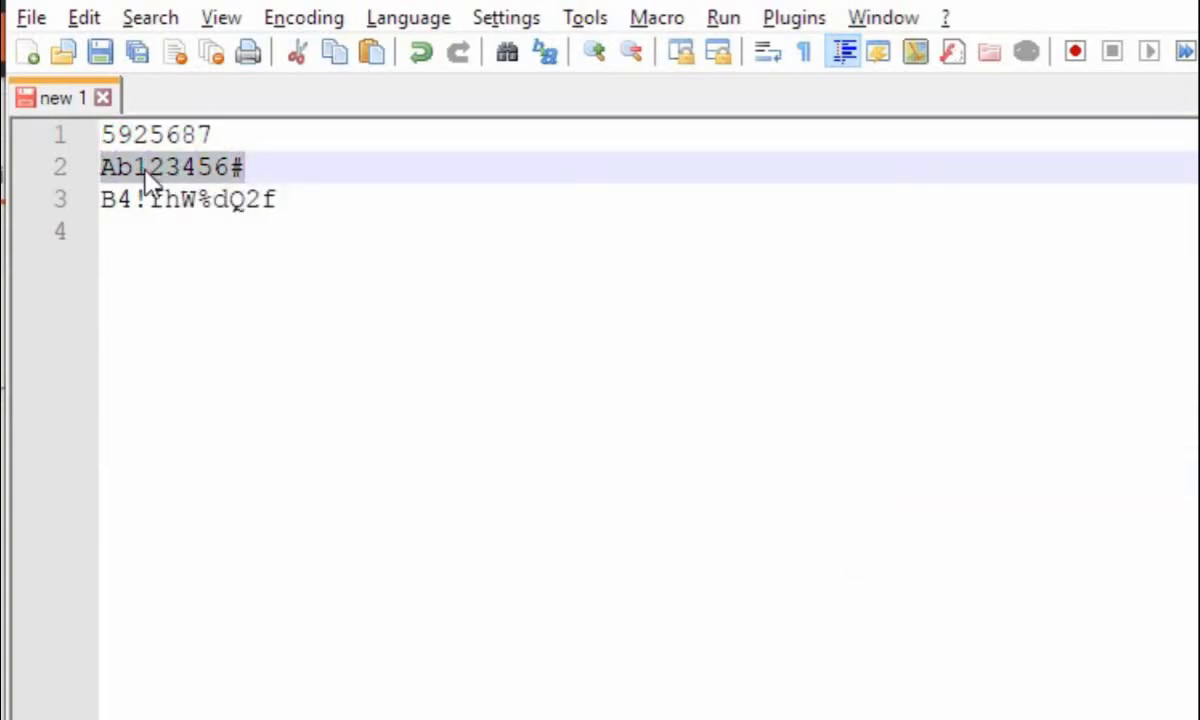
Copy the current password from the Notepad++ note and replace the sample OldPassword value in the Postman request body with it
right_click(145, 177)
click(175, 227)
key(alt+Tab)
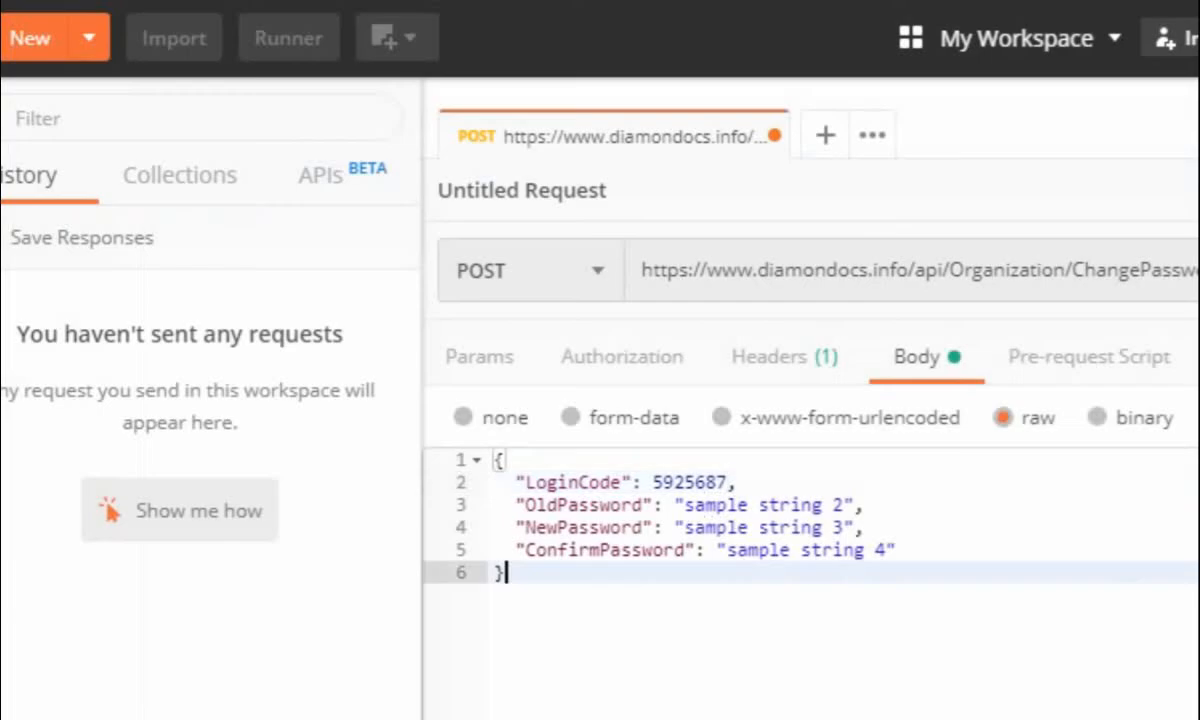
drag(686, 505, 843, 505)
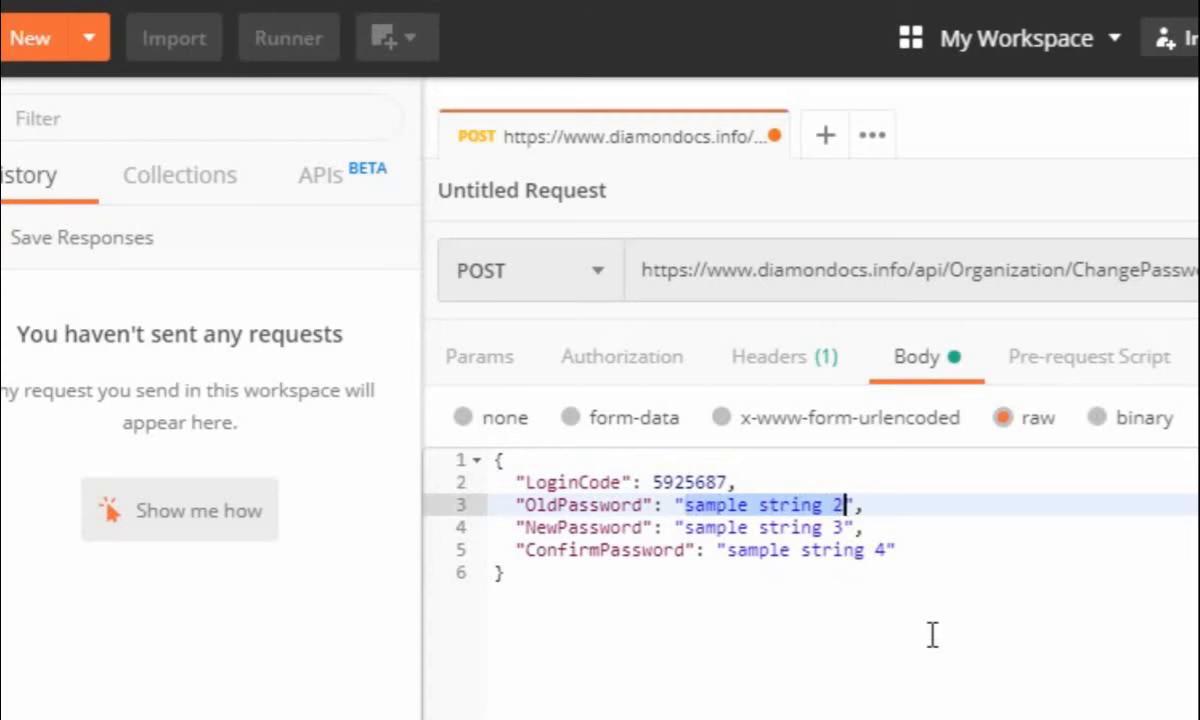
key(ctrl+v)
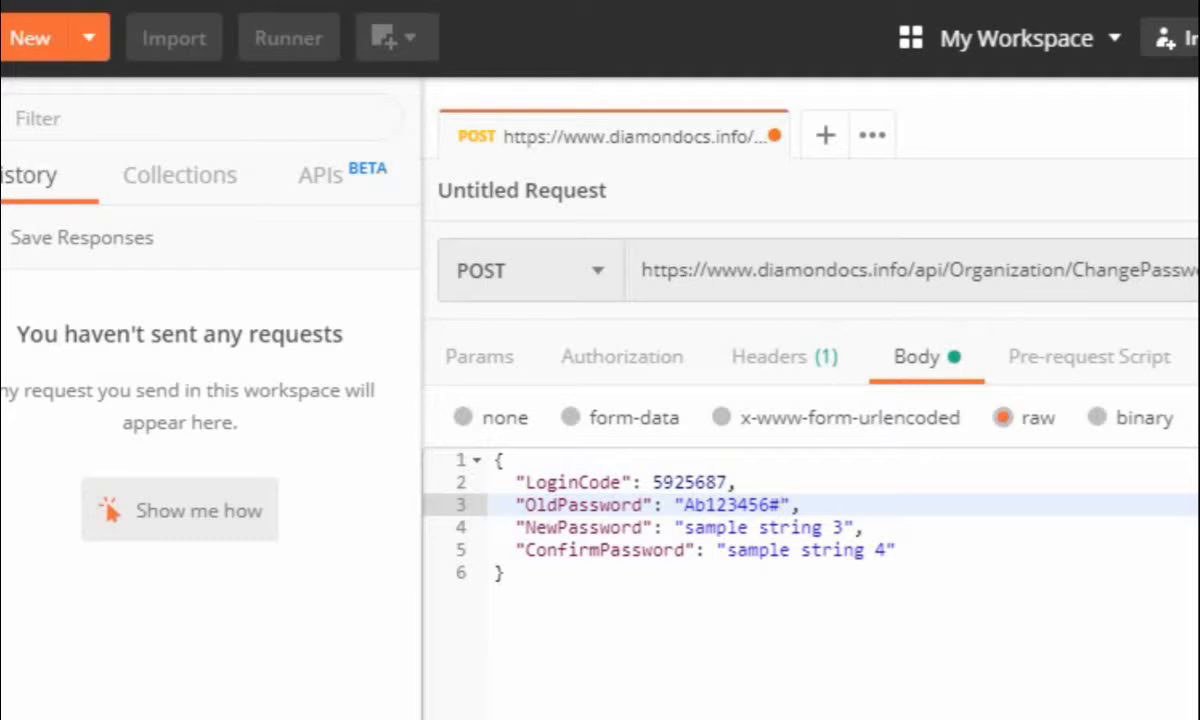
Copy the new password from the Notepad++ note and paste it over the sample NewPassword and ConfirmPassword values in the Postman request body
key(alt+Tab)
drag(280, 199, 107, 194)
right_click(127, 210)
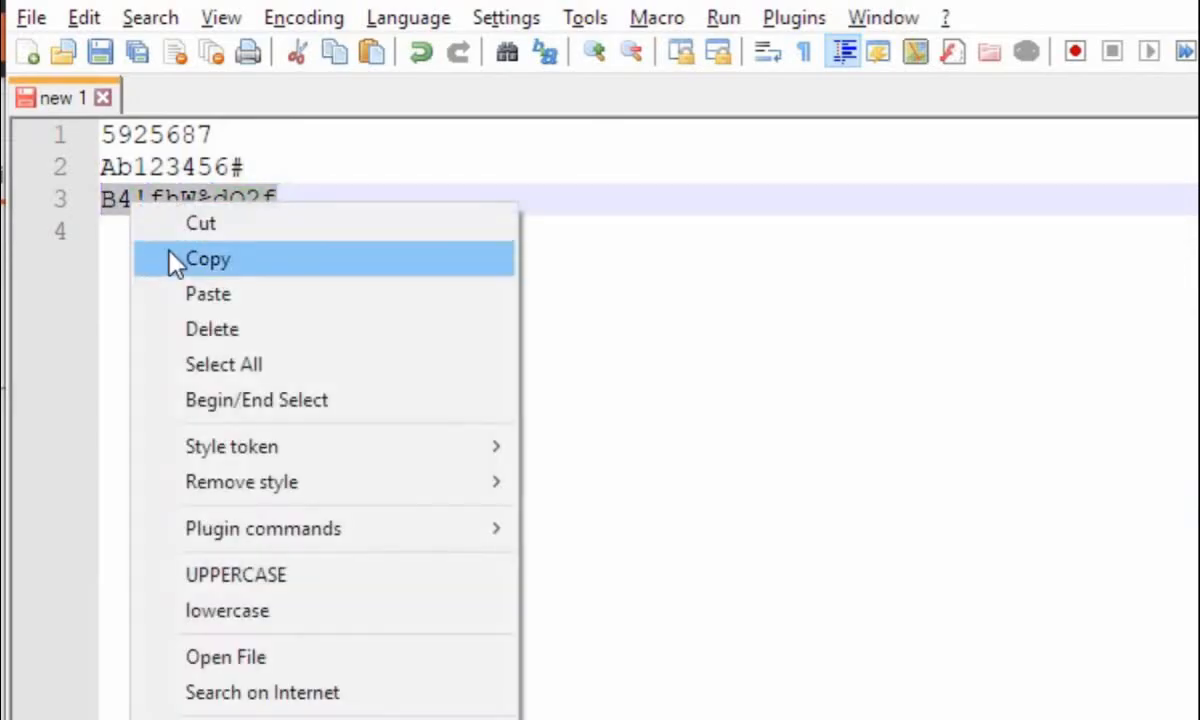
click(168, 259)
key(alt+Tab)
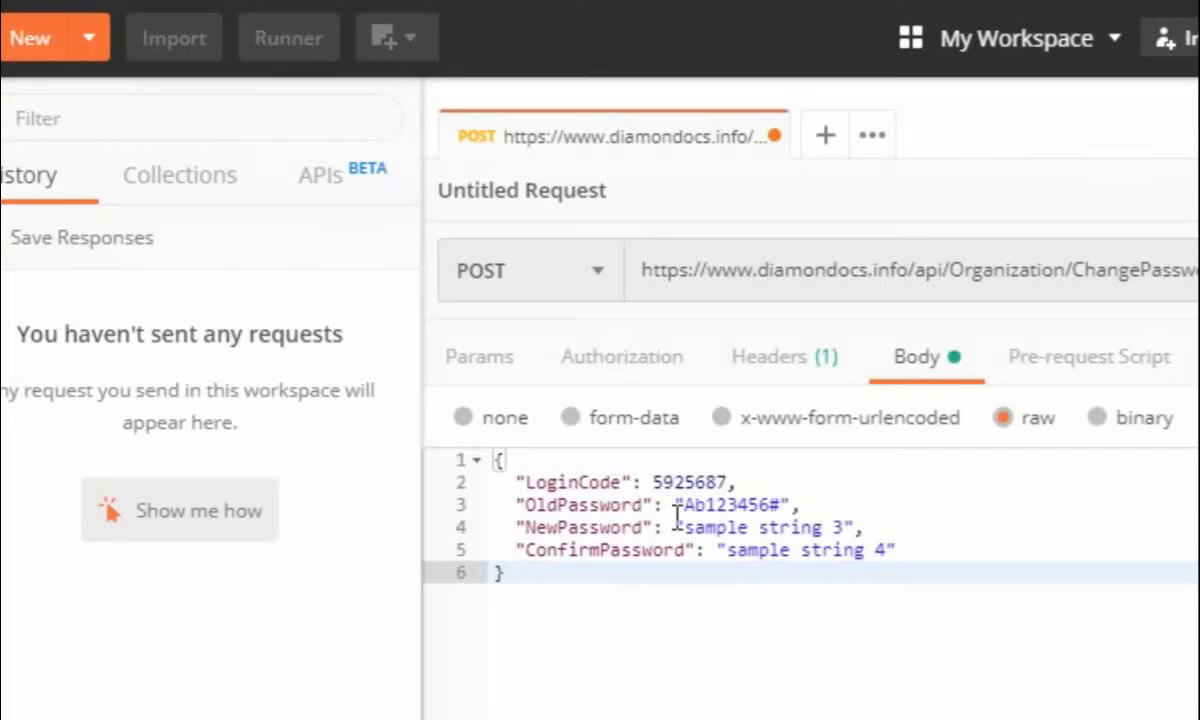
drag(684, 527, 826, 527)
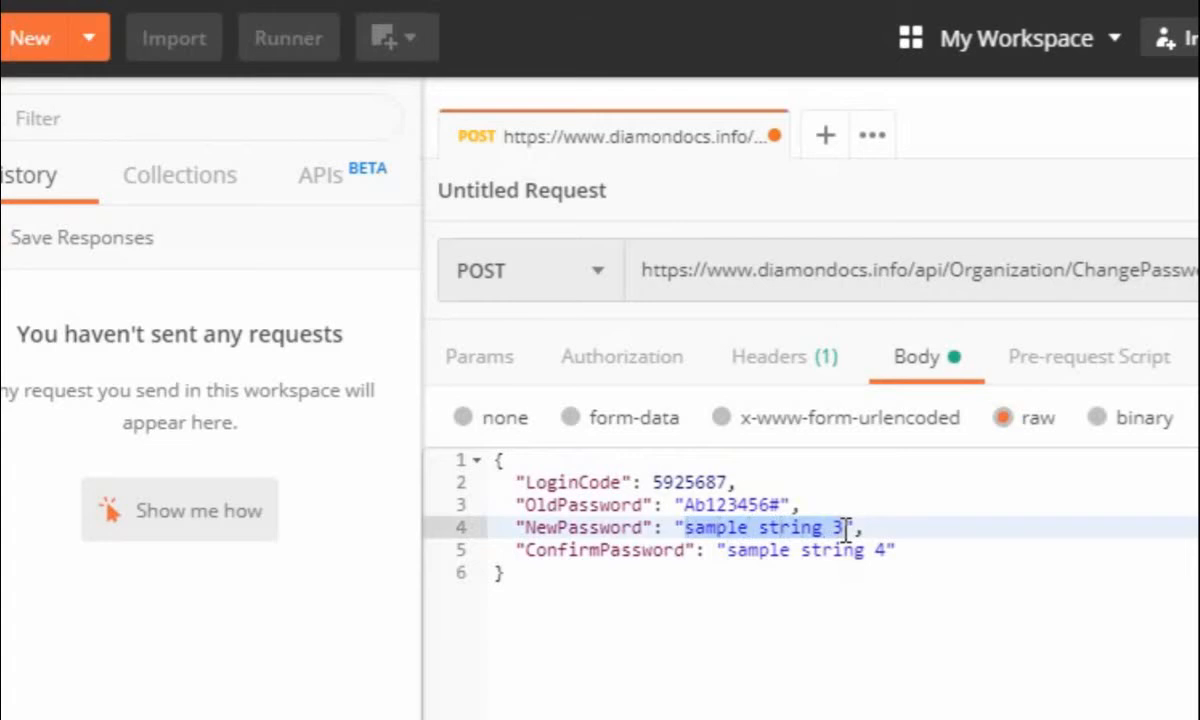
key(ctrl+v)
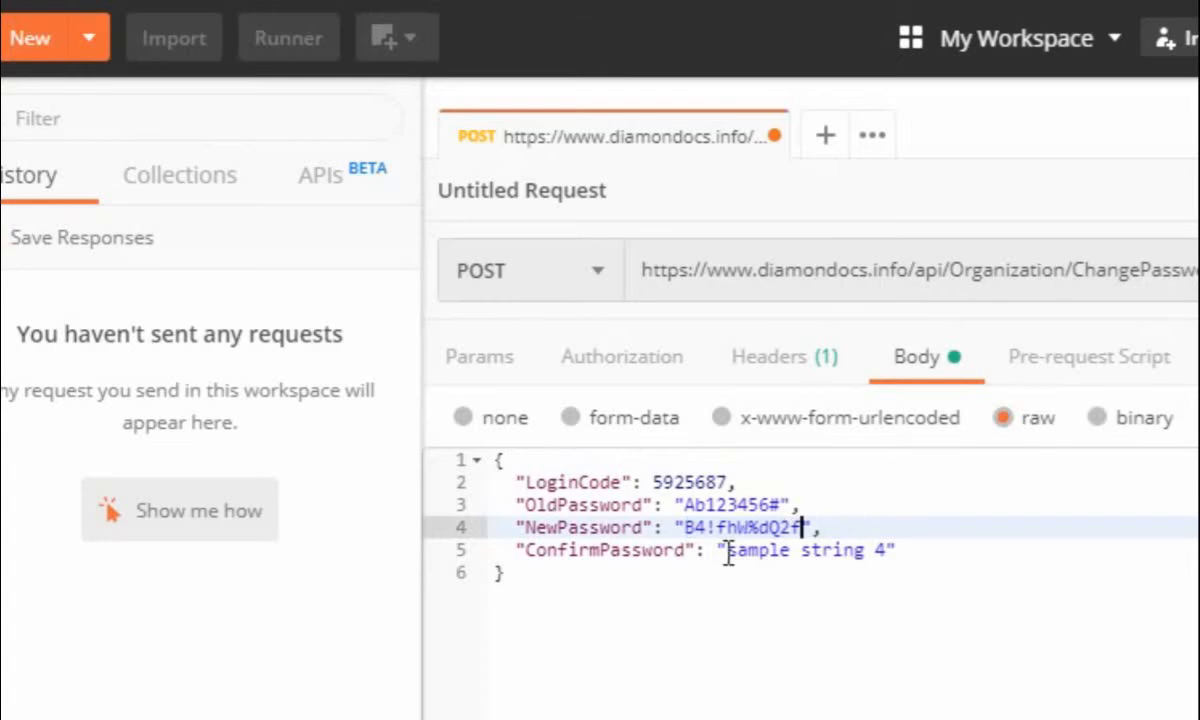
drag(729, 550, 890, 549)
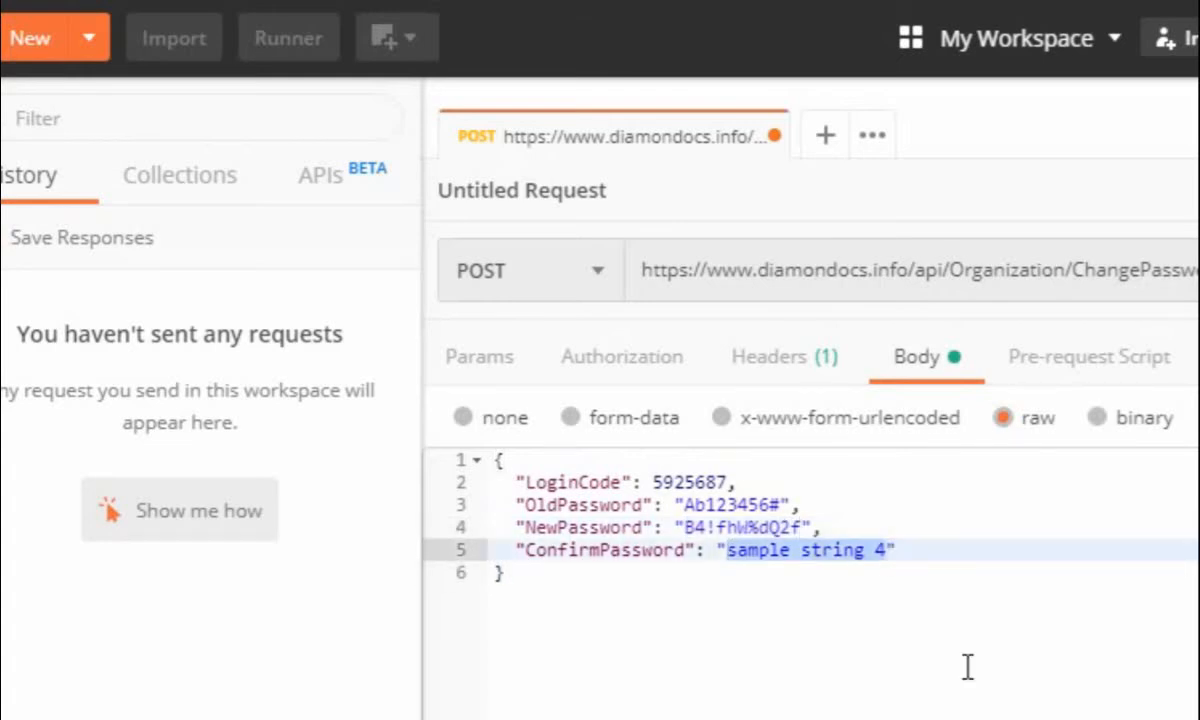
key(ctrl+v)
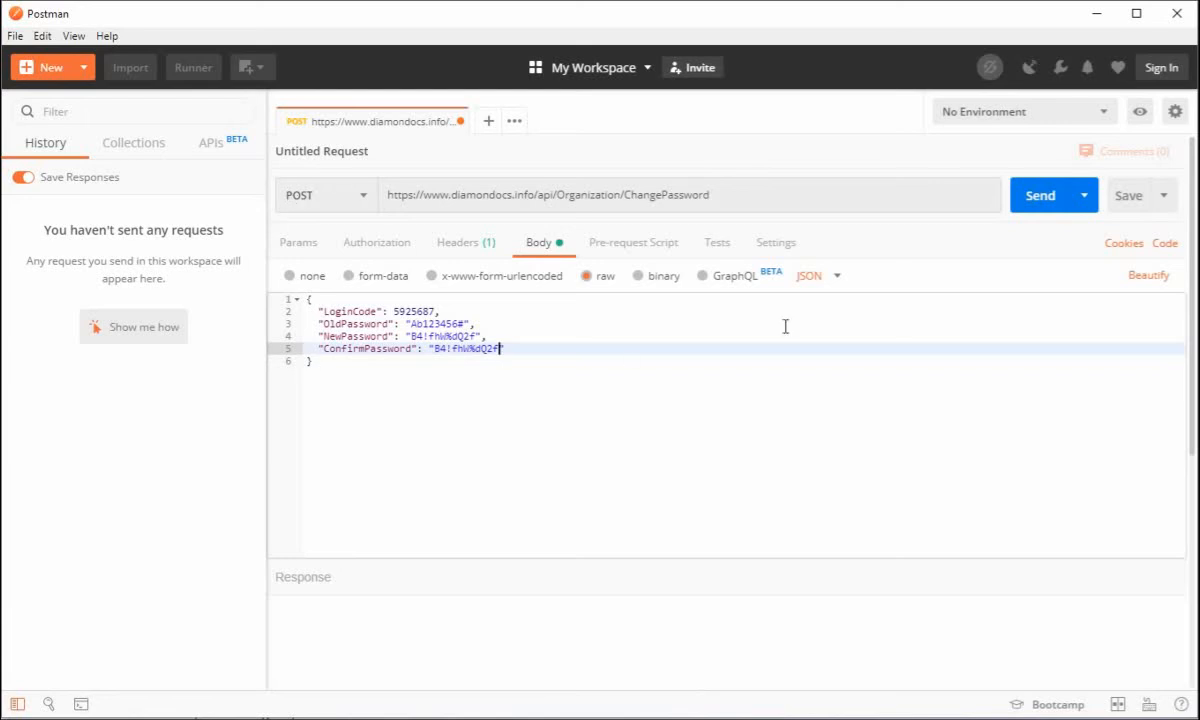
Send the Organization/ChangePassword request and check the response status
click(1040, 197)
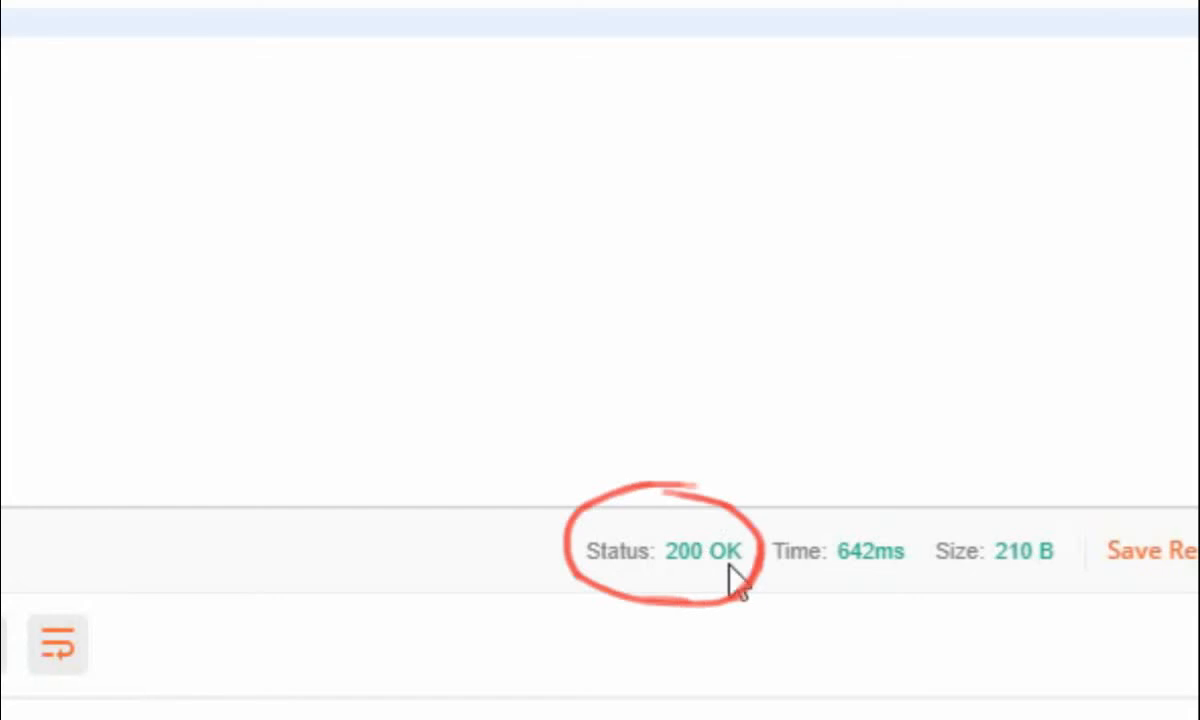
mouse_move(741, 566)
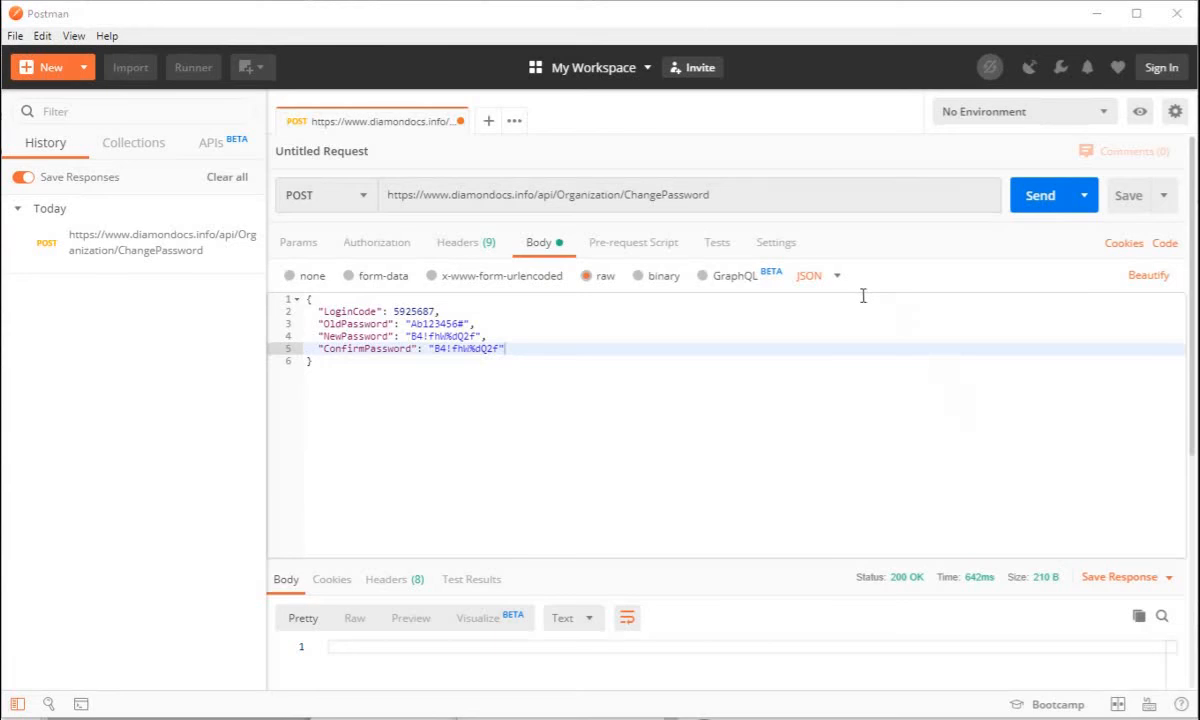
click(707, 194)
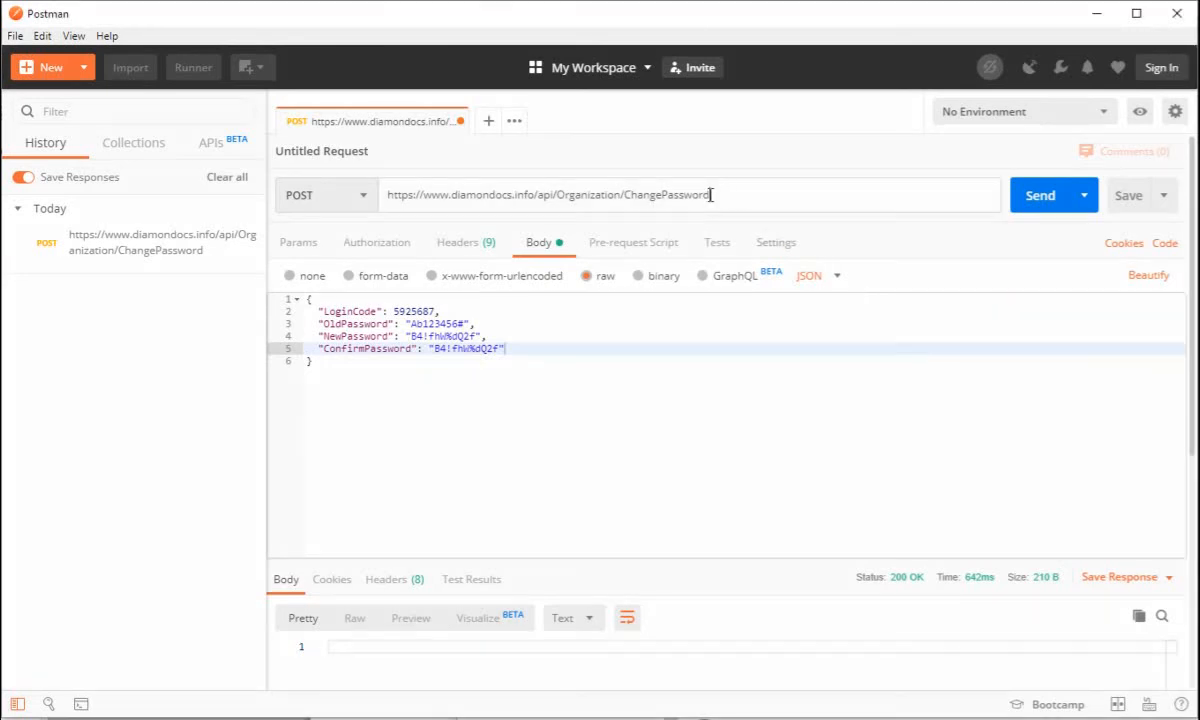
drag(707, 194, 540, 186)
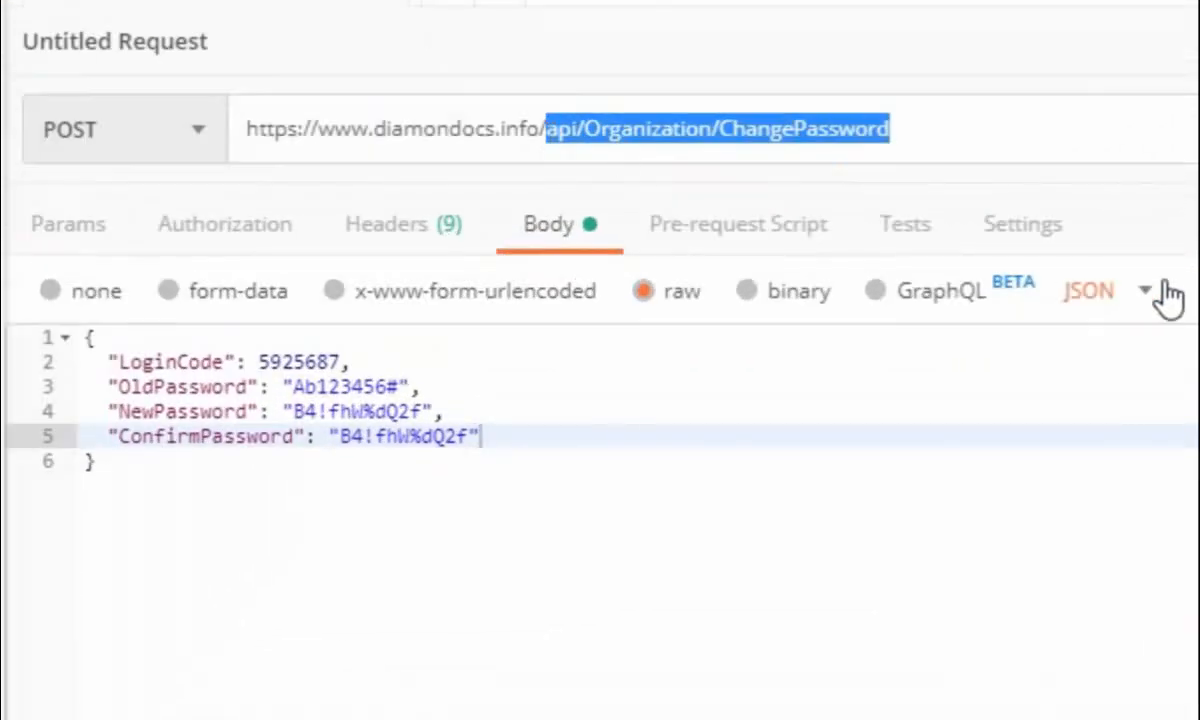
key(BackSpace)
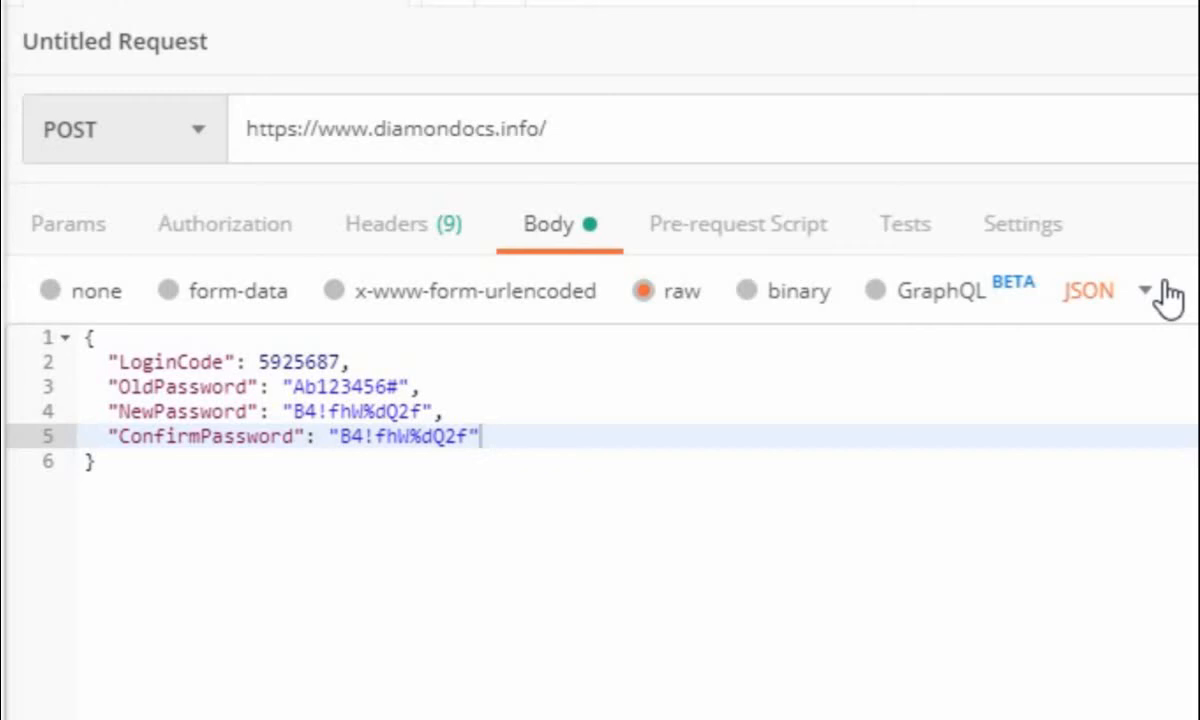
text(token)
Clear the JSON from the request body and set the body format to x-www-form-urlencoded
drag(124, 482, 48, 355)
key(BackSpace)
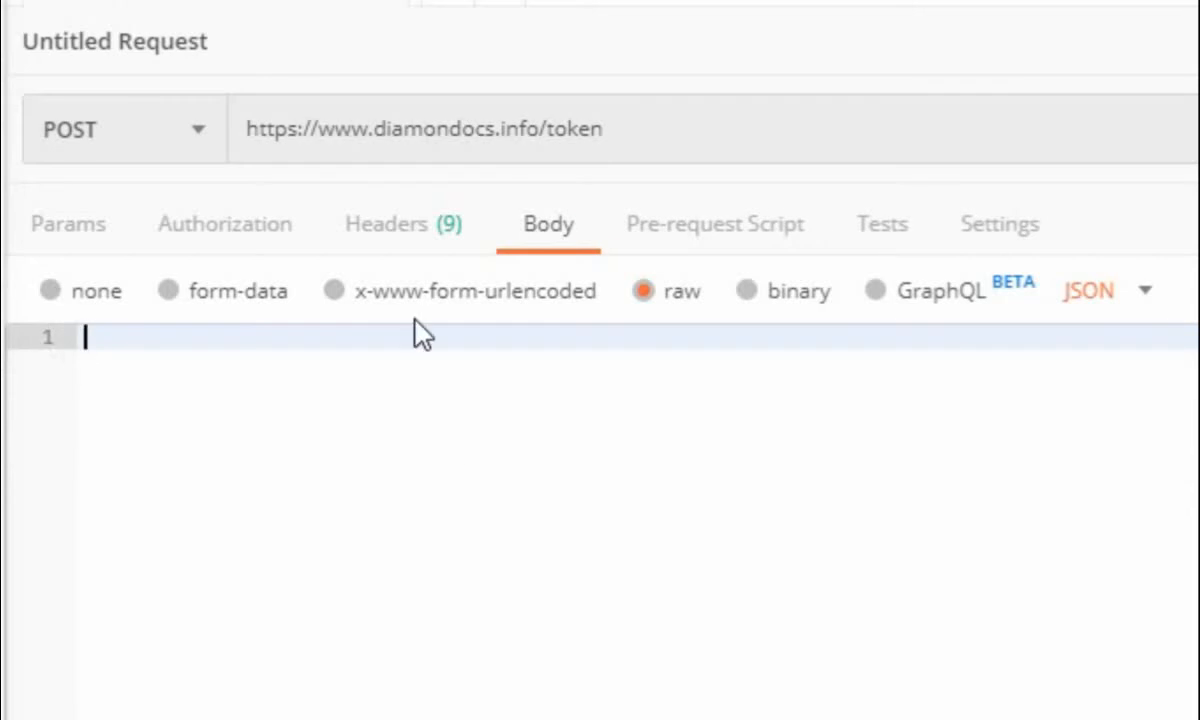
click(336, 291)
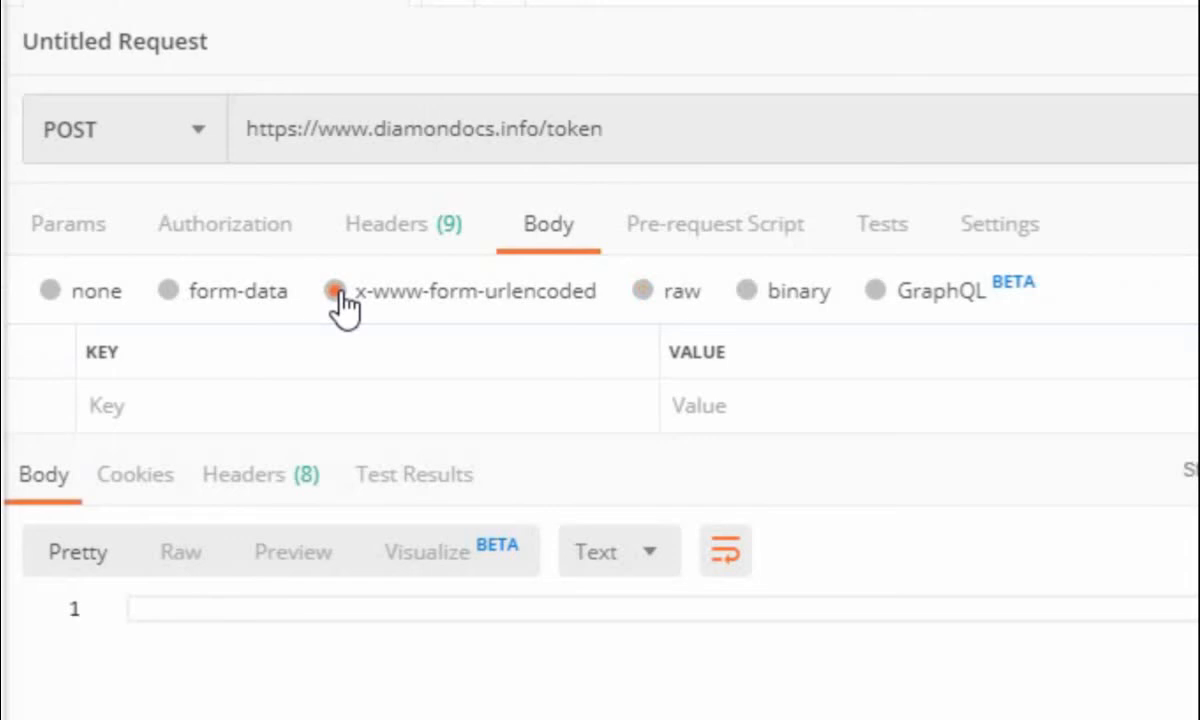
Add a username key to the form body and paste the organization's login code from the Notepad++ note as its value
click(292, 402)
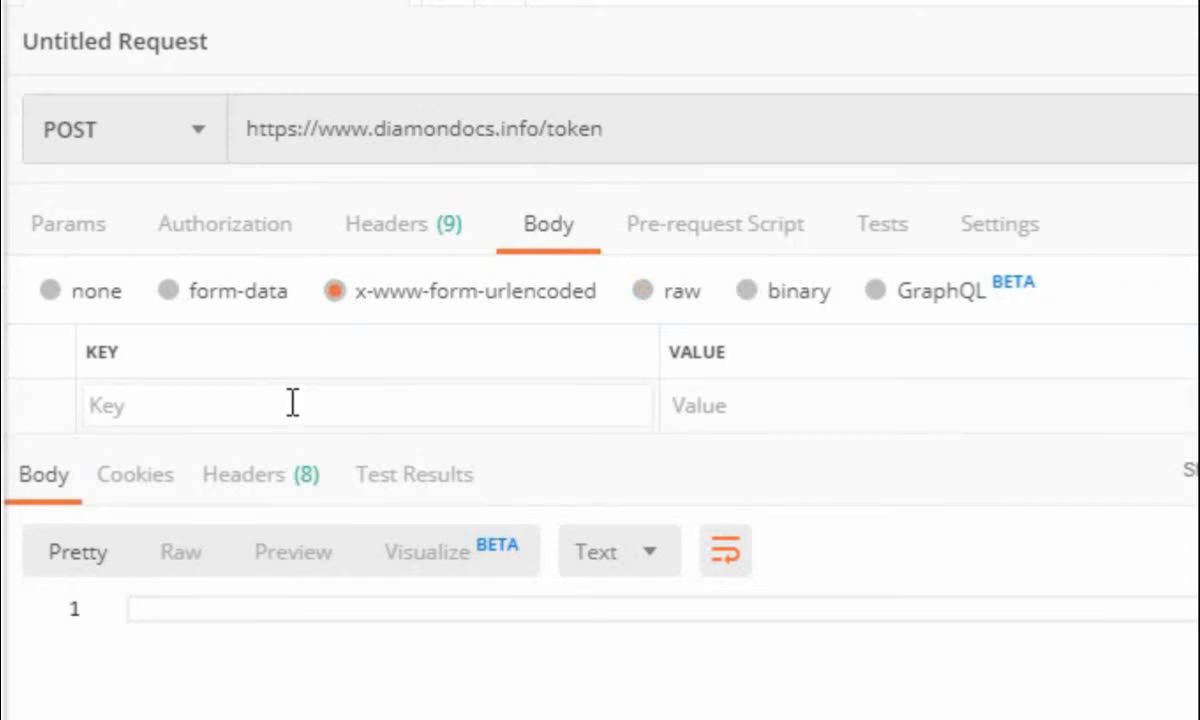
text(userna)
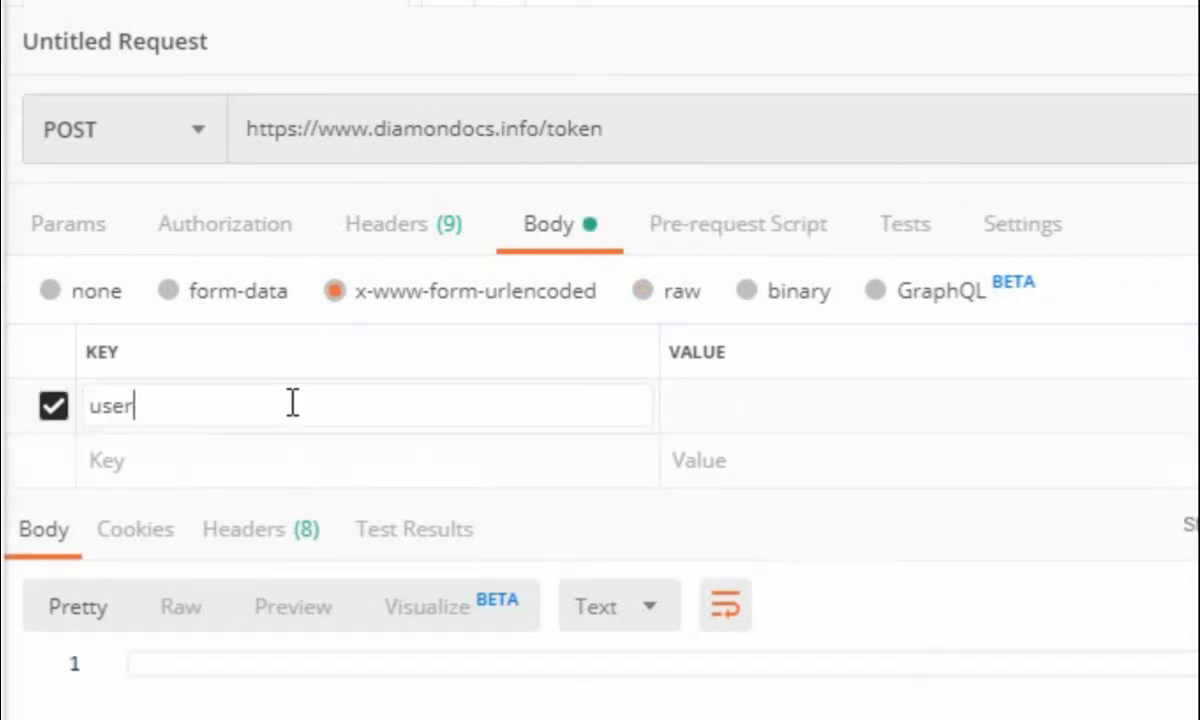
text(me)
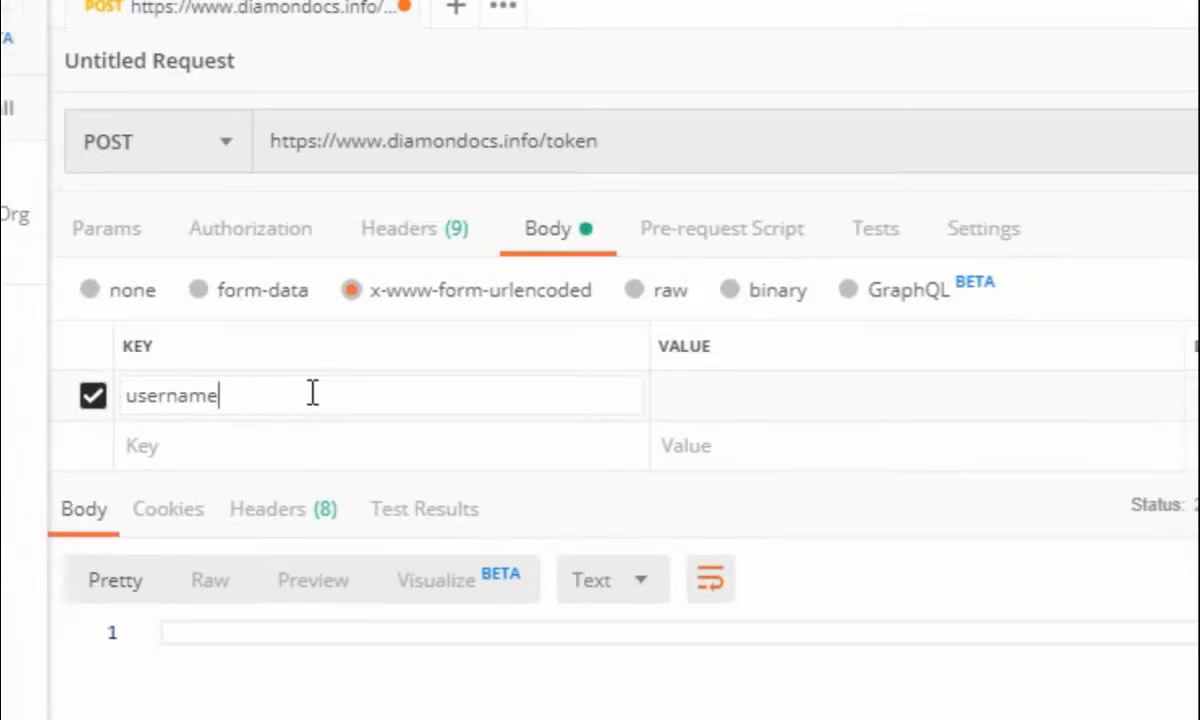
key(Tab)
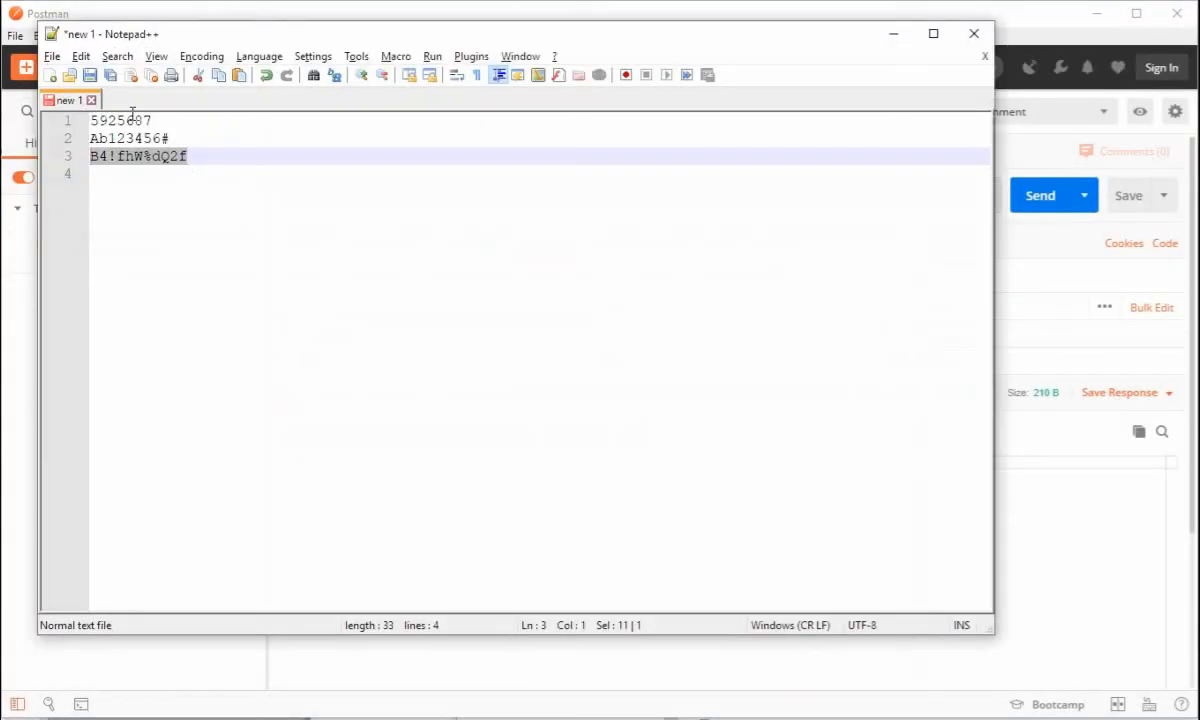
double_click(120, 120)
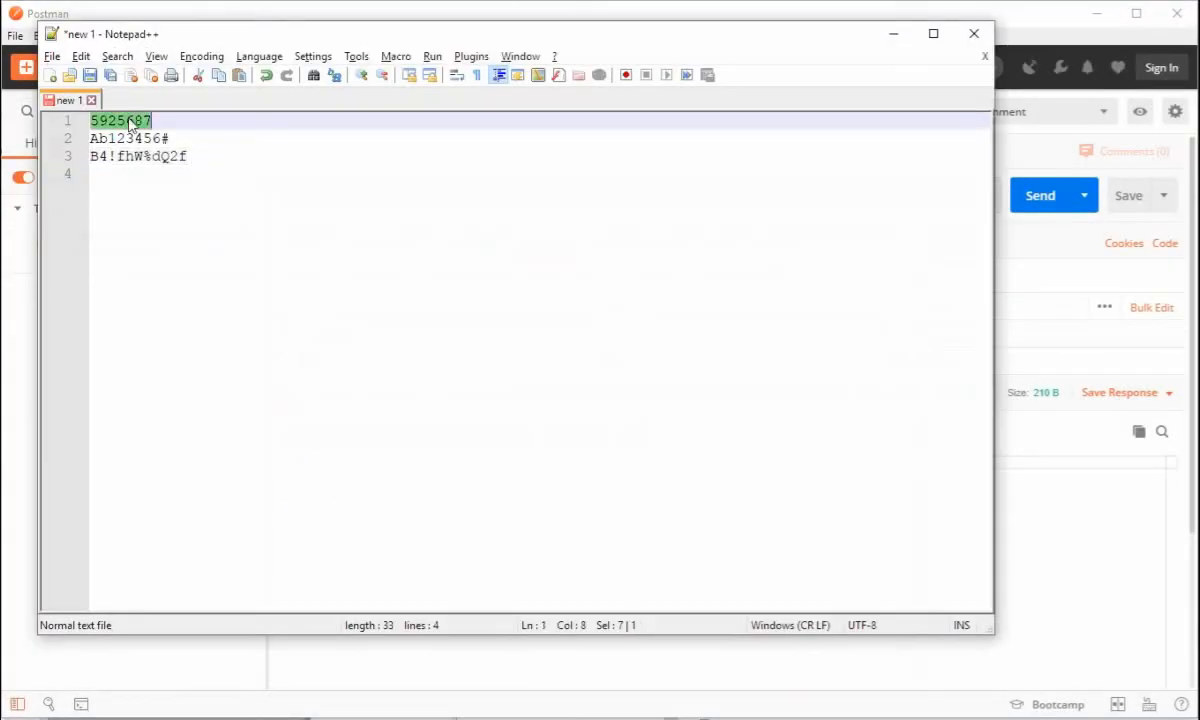
right_click(129, 121)
click(142, 148)
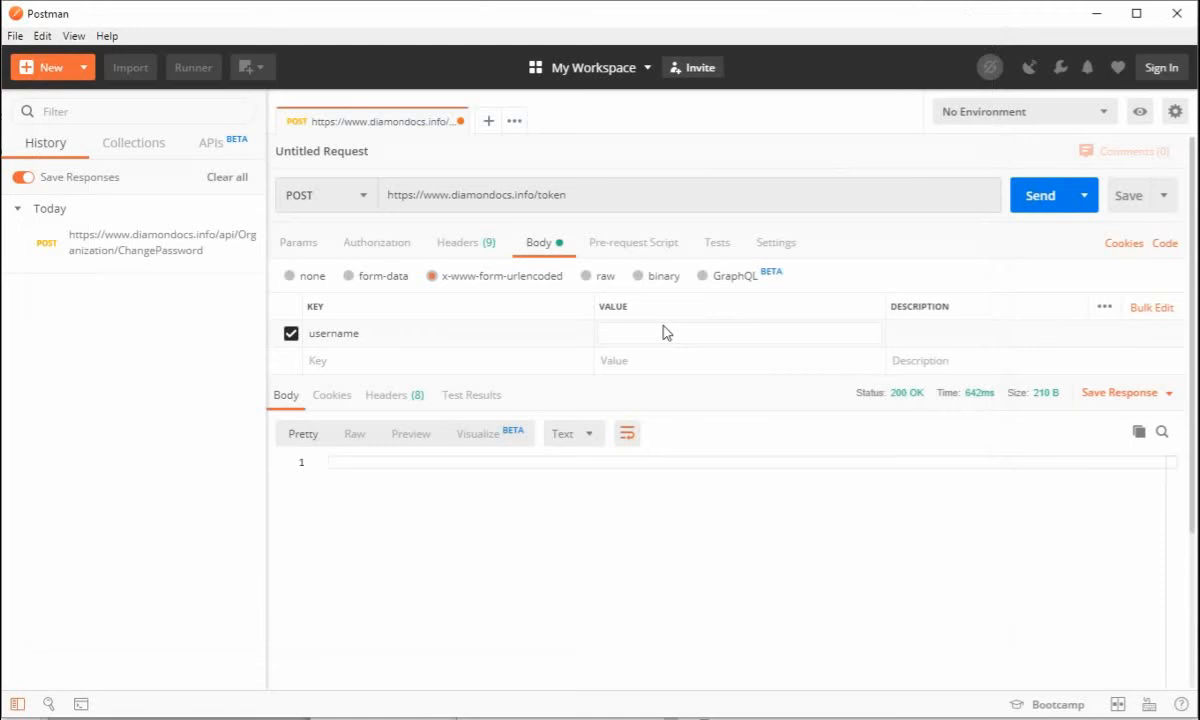
key(ctrl+v)
Add a second key for the password below the username row in the form body
key(Tab)
text(p)
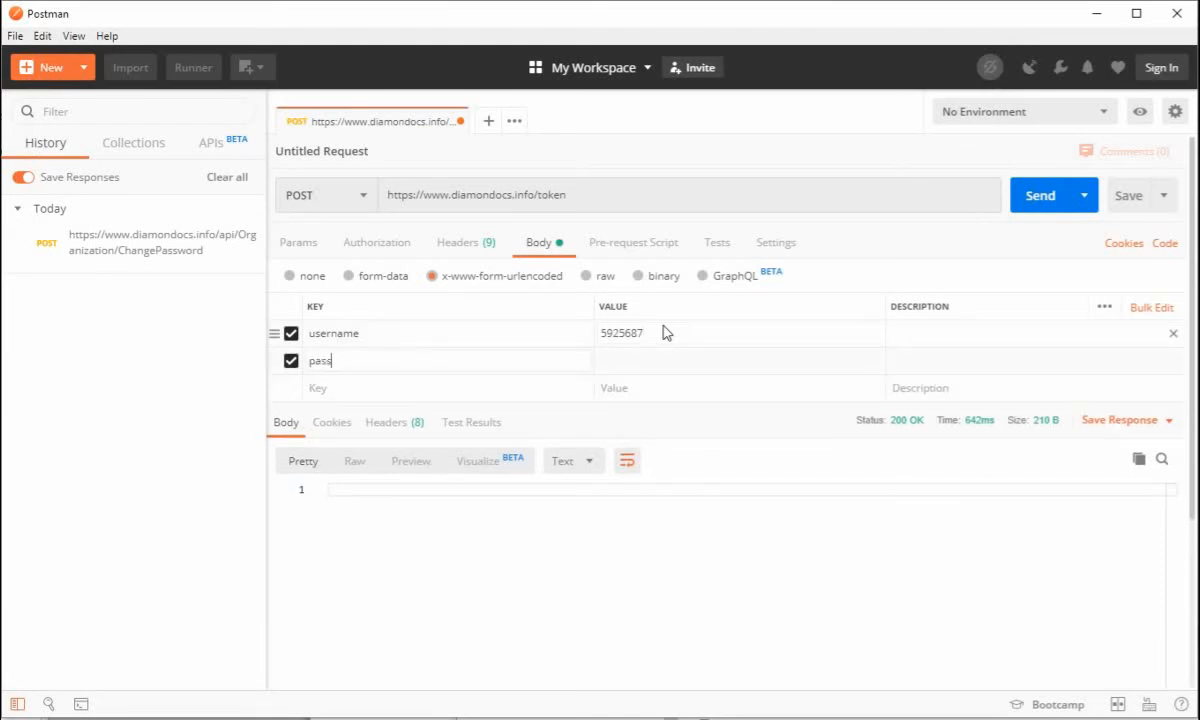
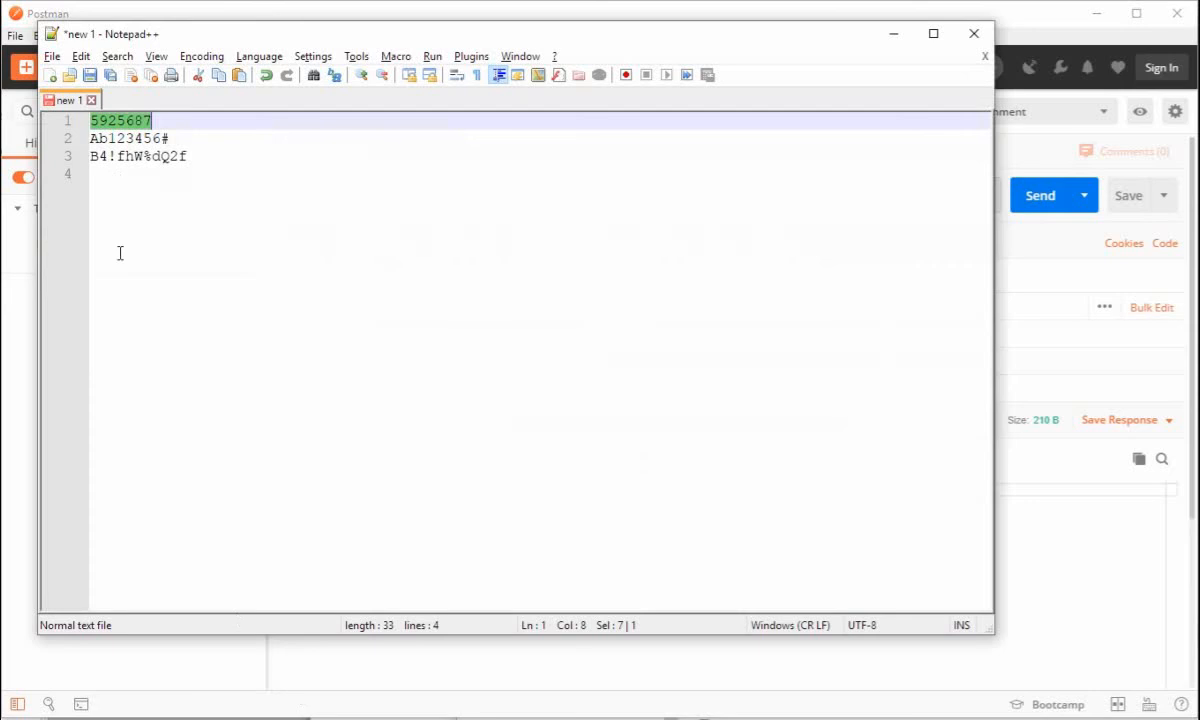
Copy the organization's new password from the third line of the note for the form body's password value
drag(187, 156, 88, 157)
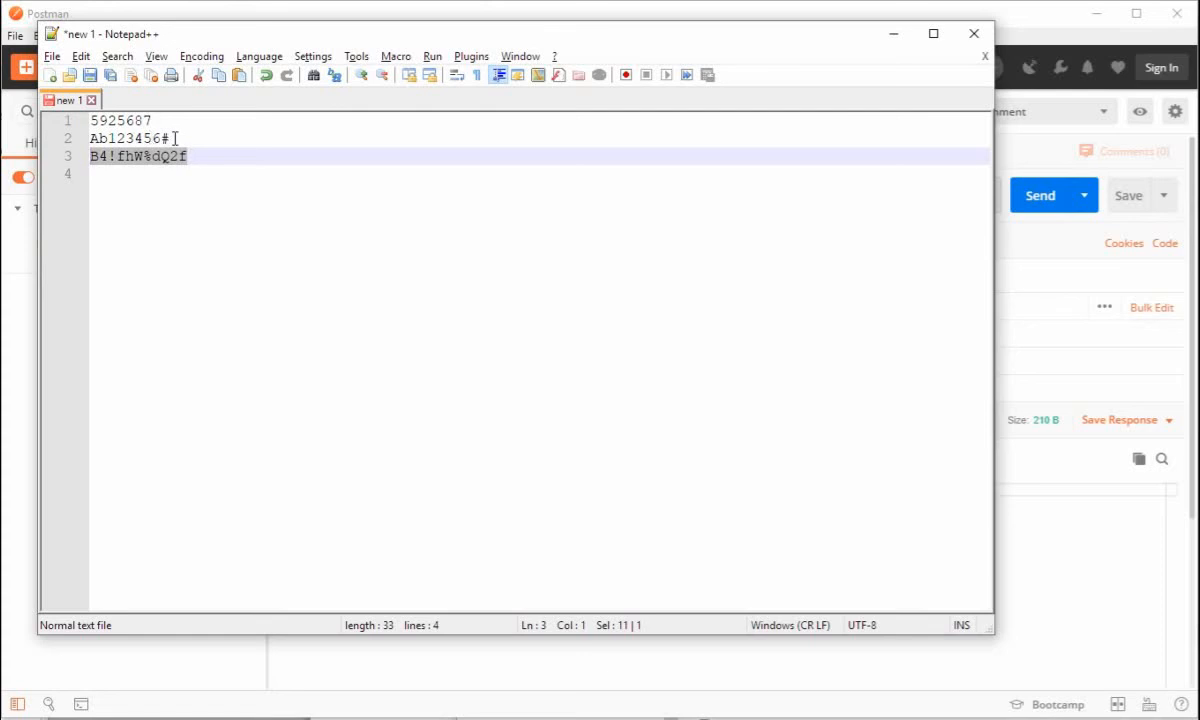
right_click(147, 156)
click(187, 184)
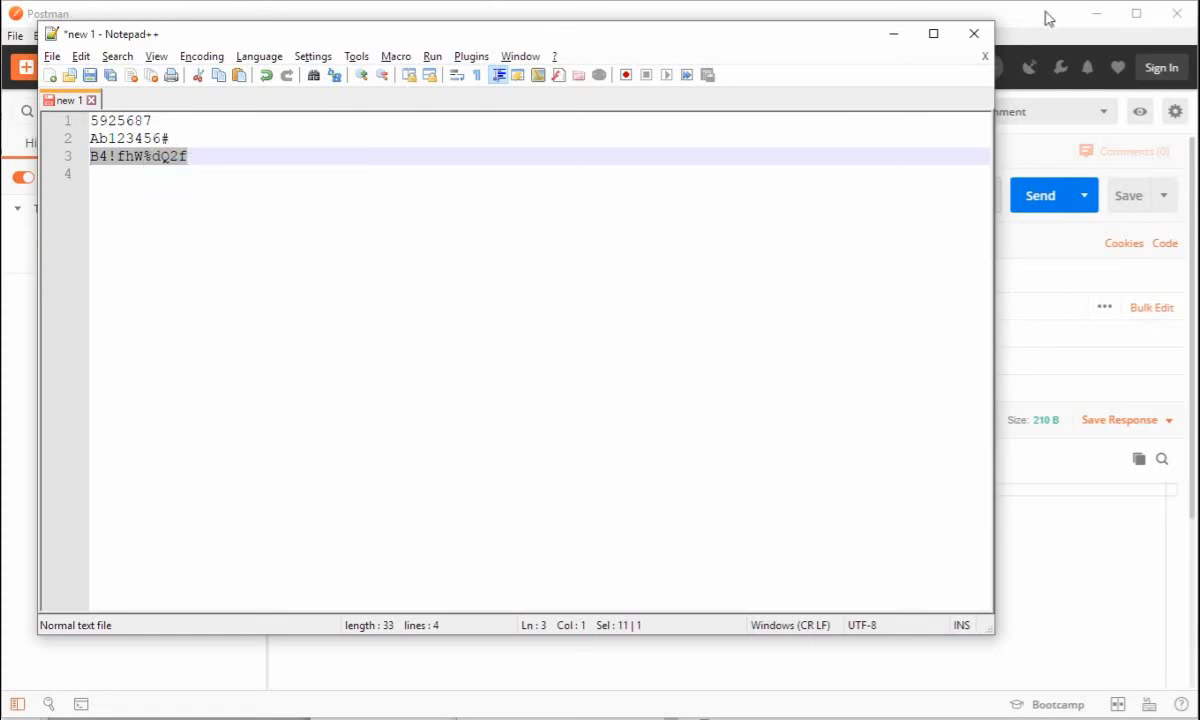
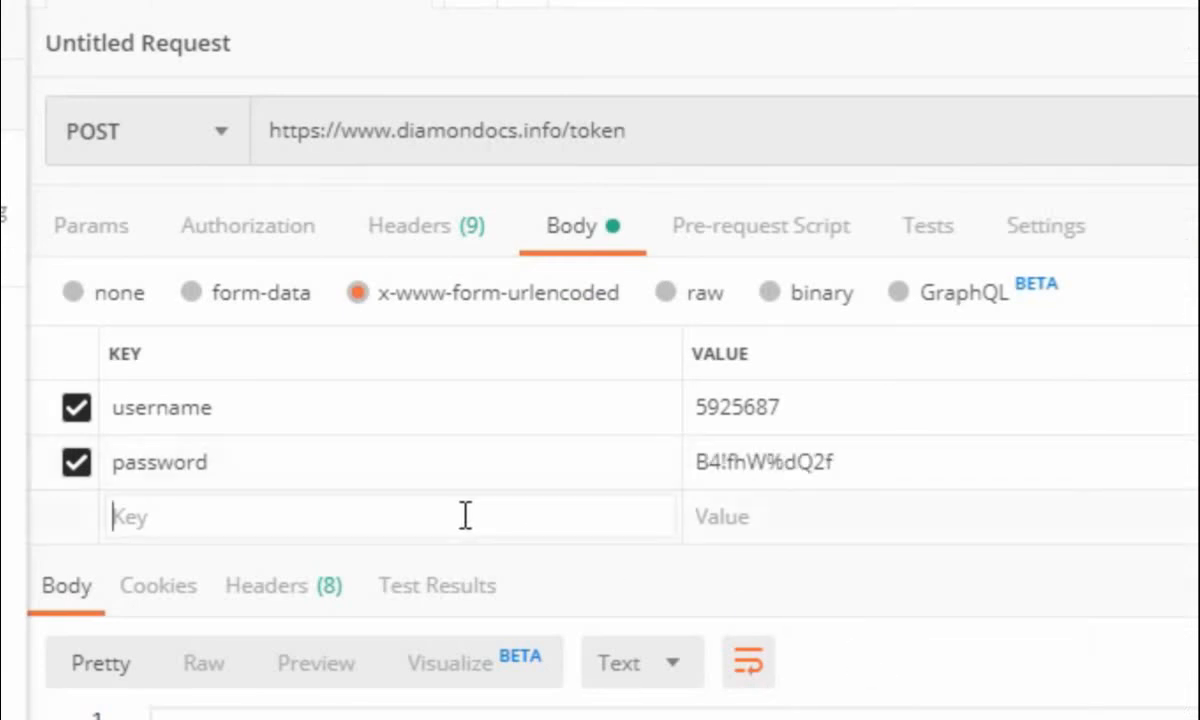
Add a grant_type entry with the value password to the form body and send the token request
text(gr)
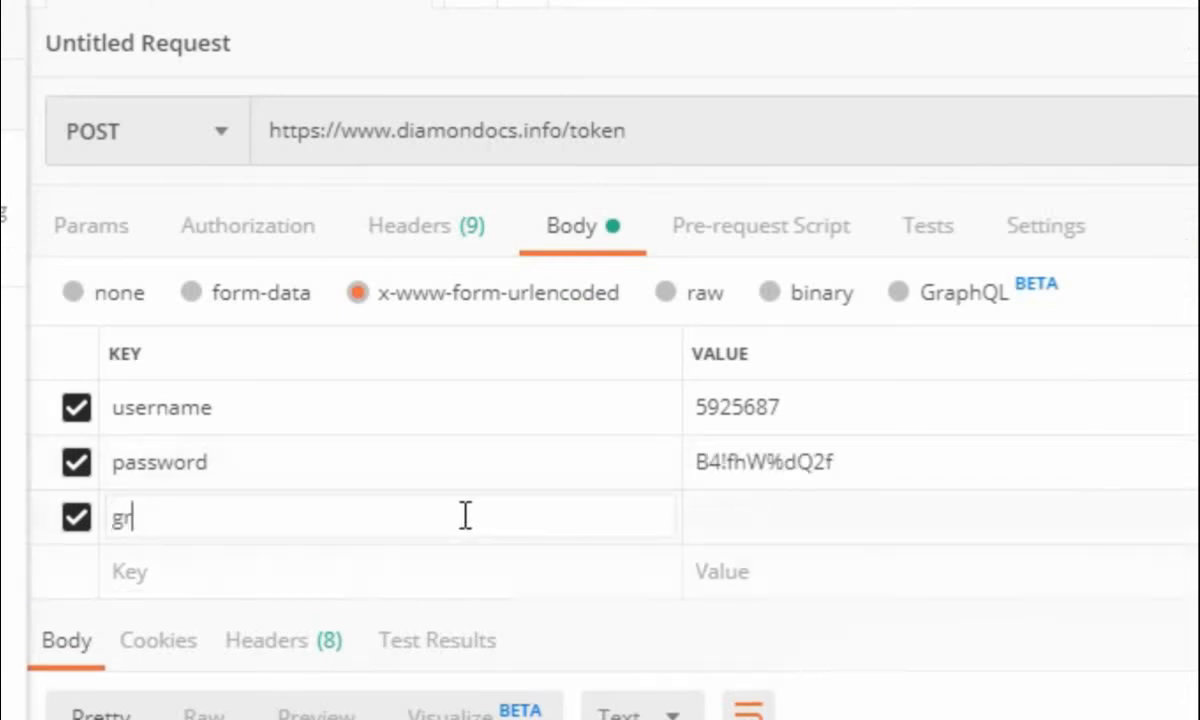
text(ant_type)
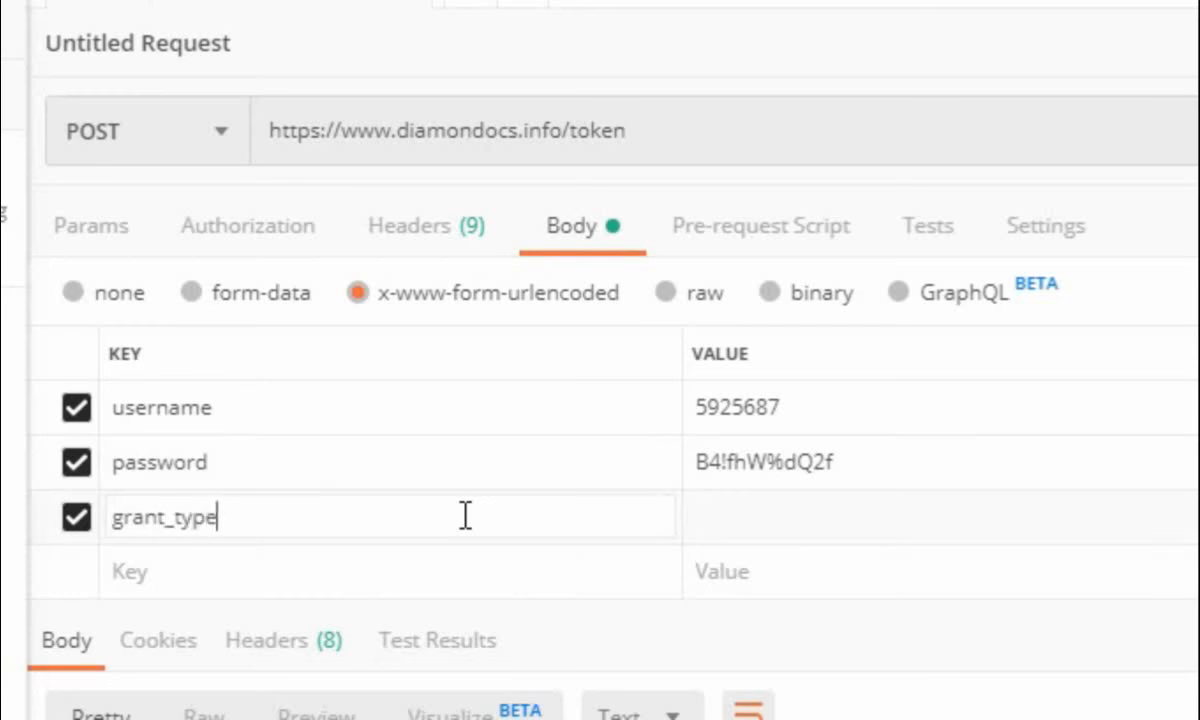
key(Tab)
text(password)
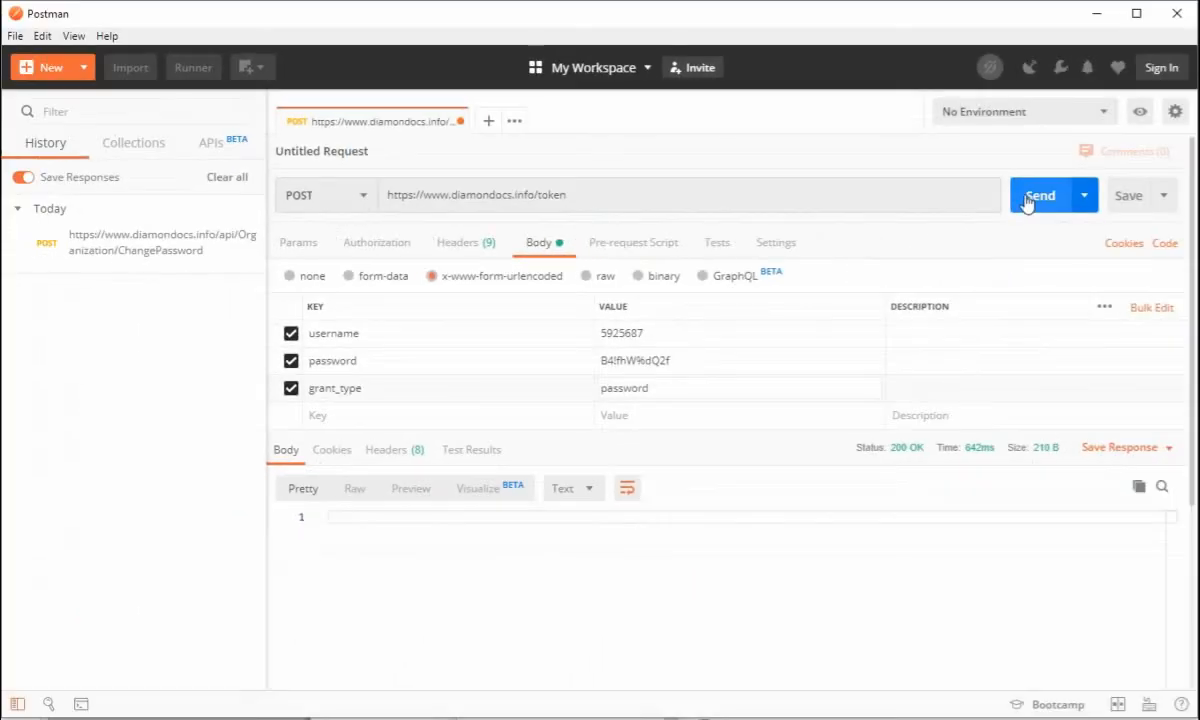
click(1038, 198)
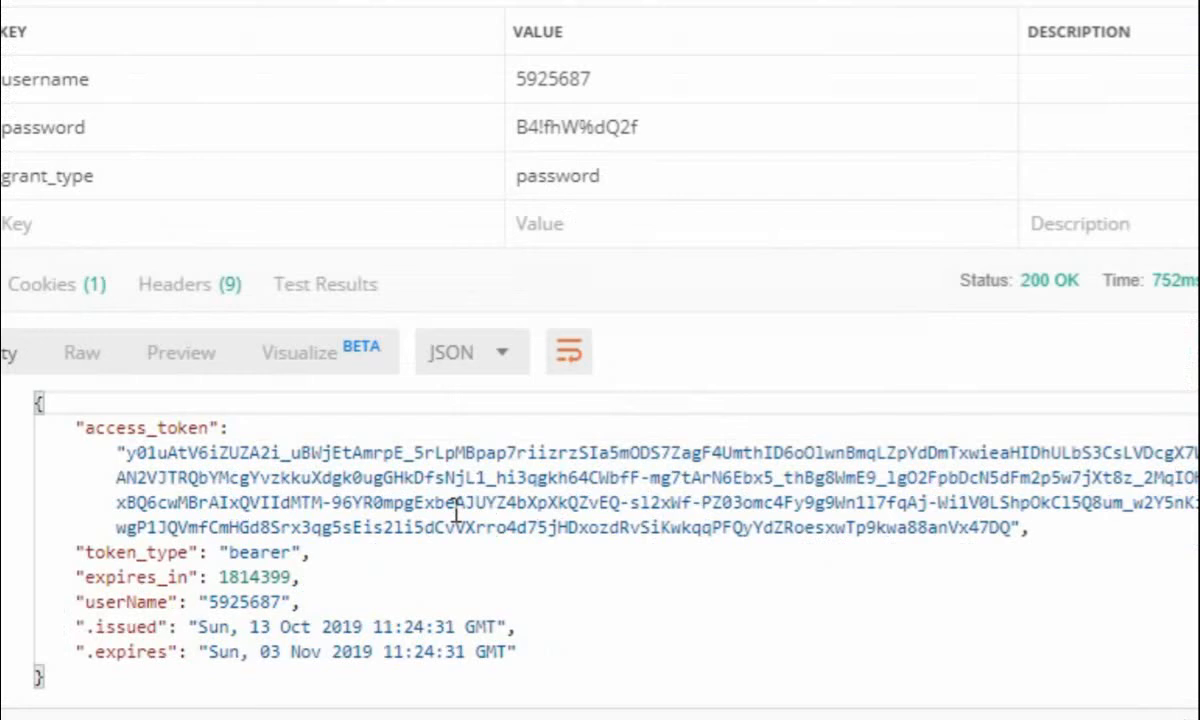
Copy the full access_token value from the JSON response of the token request
scroll(456, 511, down, 3)
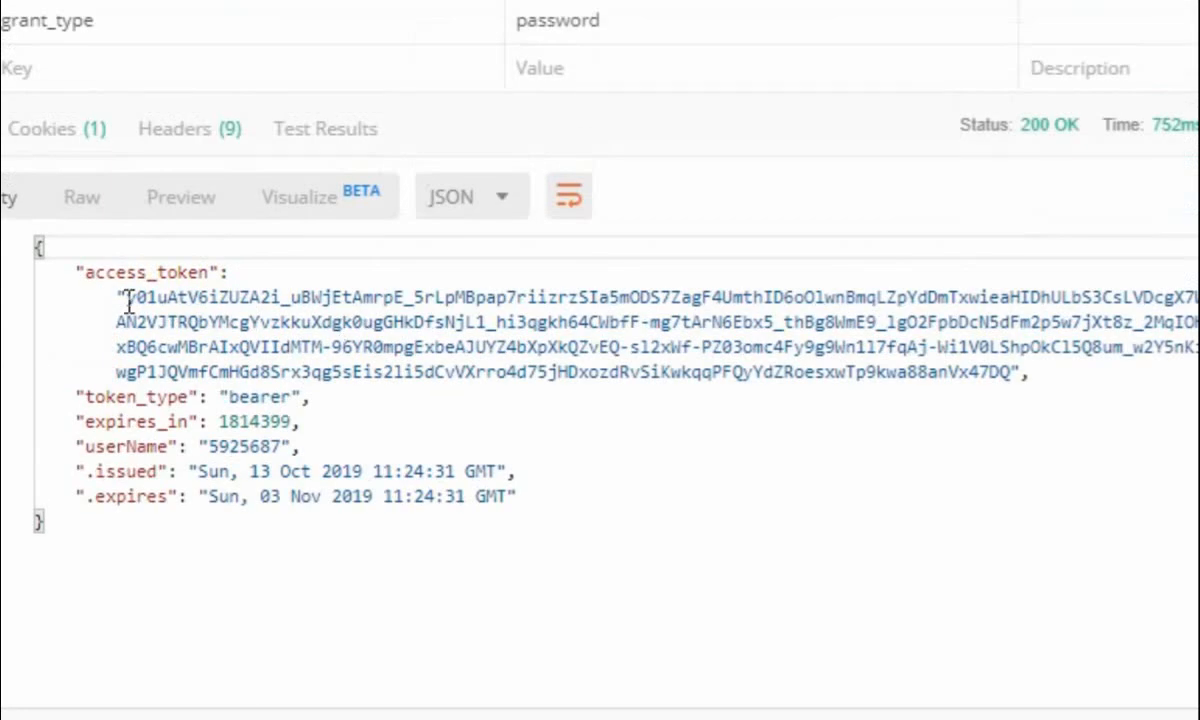
drag(121, 296, 978, 347)
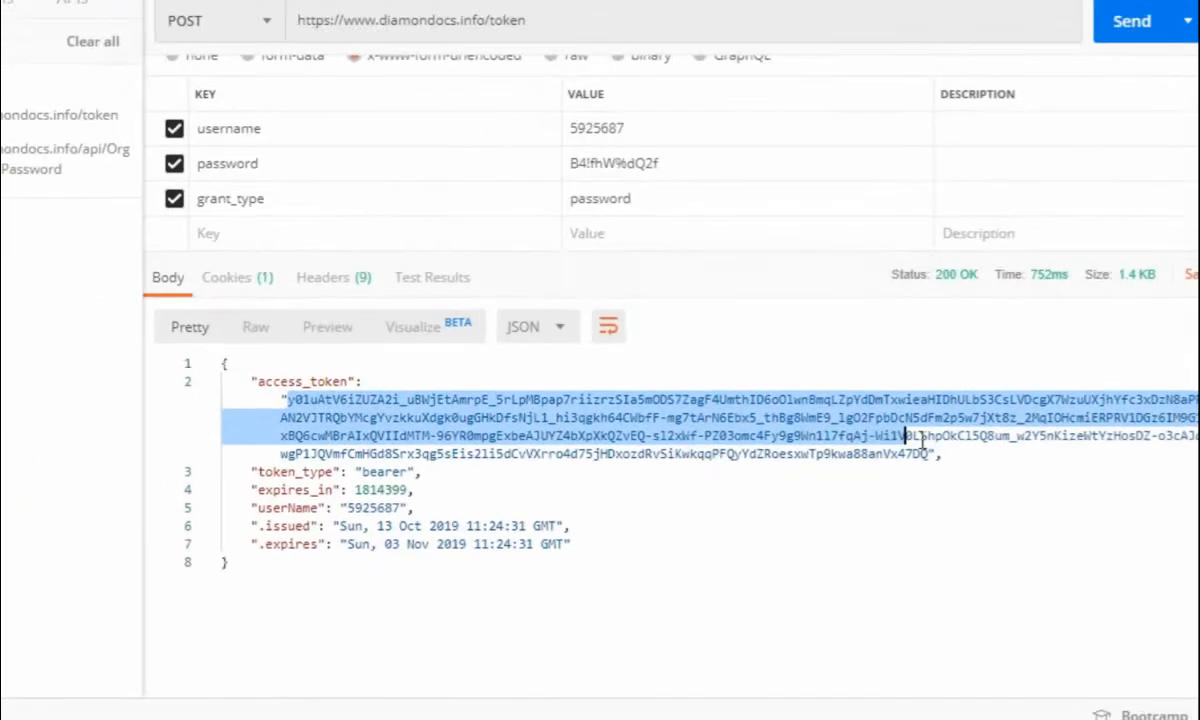
drag(905, 437, 844, 455)
right_click(844, 455)
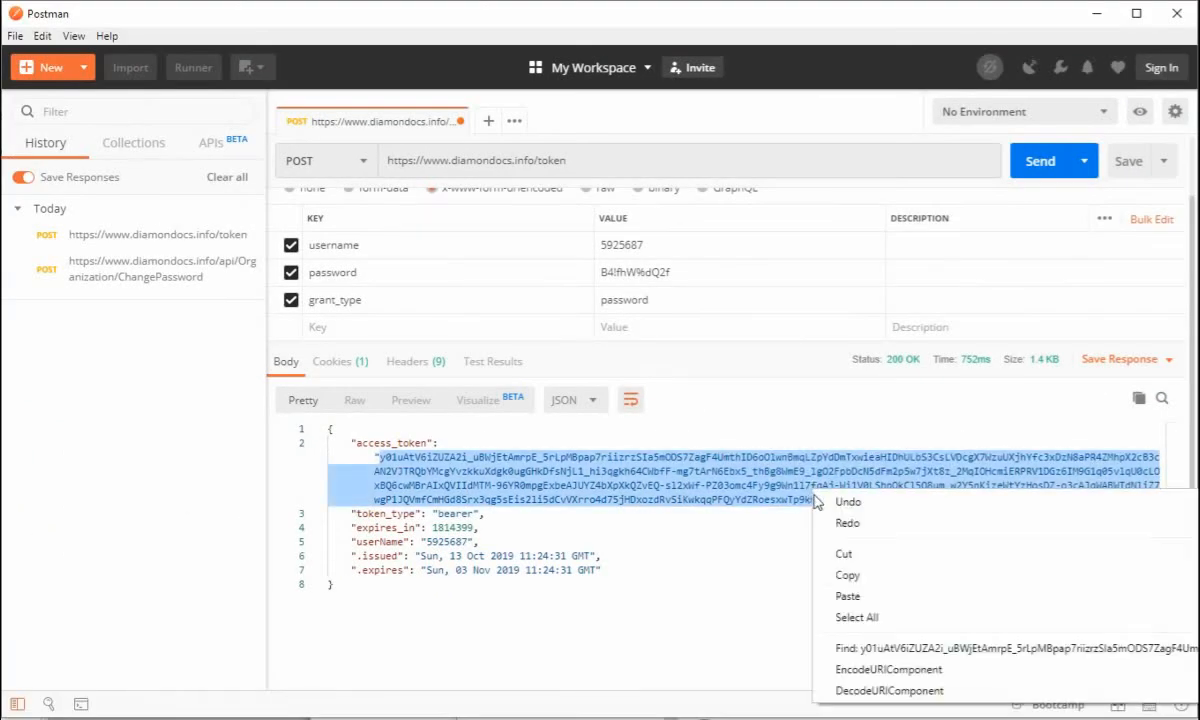
click(848, 575)
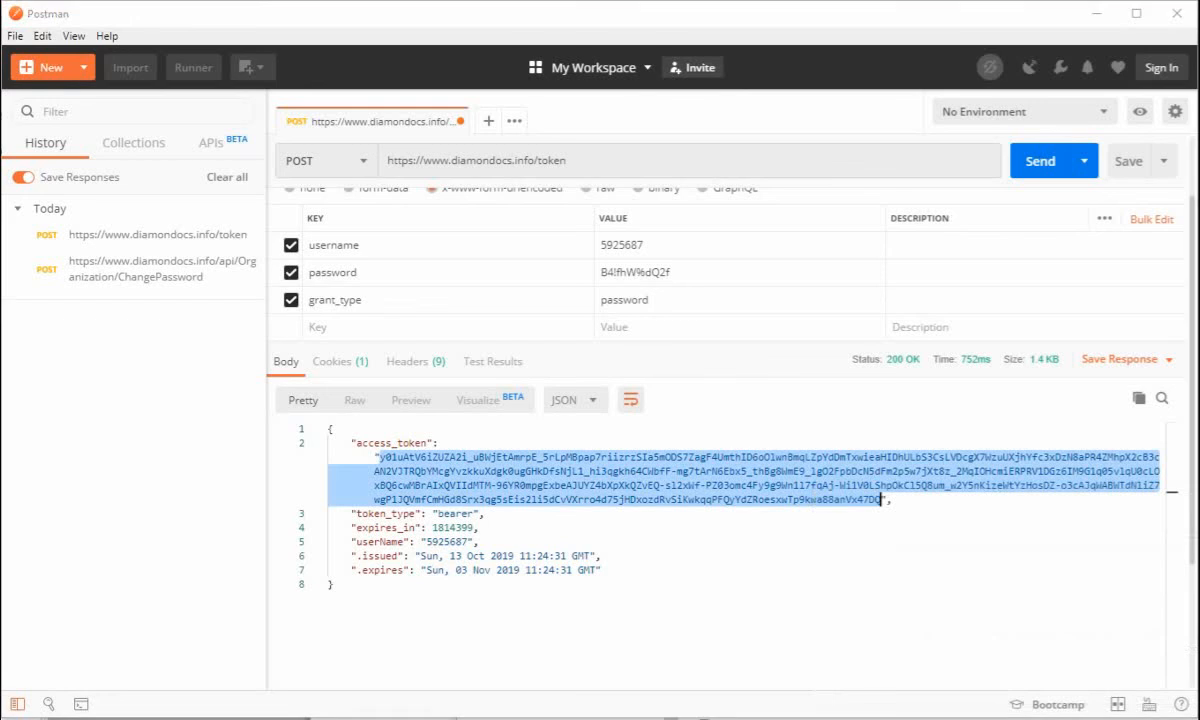
Switch to the Notepad++ note, paste the access token on a new line below the passwords, and turn on word wrap
key(alt+Tab)
click(209, 161)
key(Down)
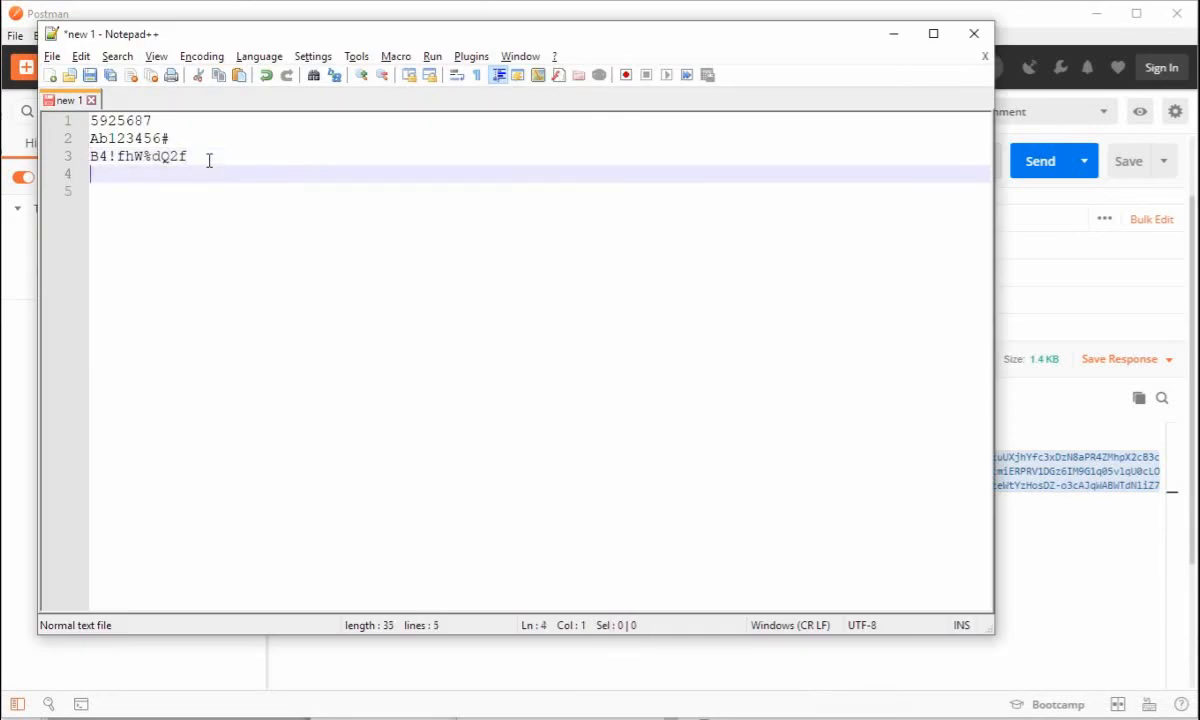
key(Return)
key(ctrl+v)
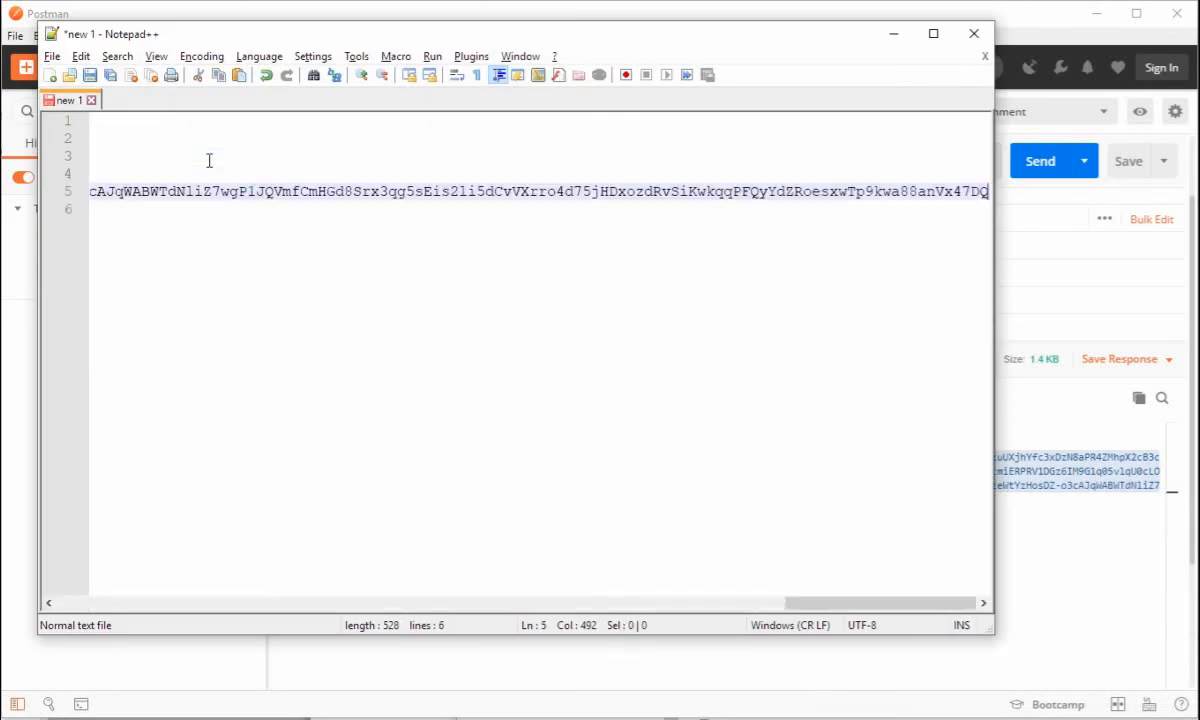
click(156, 56)
click(176, 244)
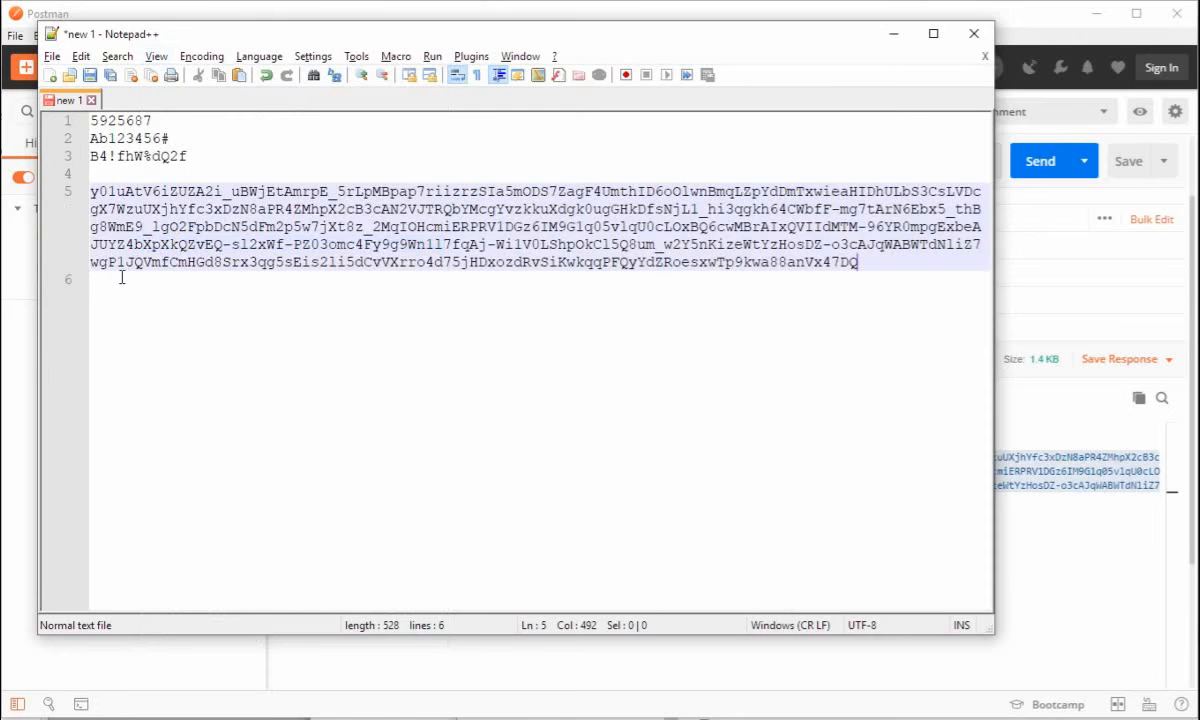
Switch to the Concord API help page in Chrome and open the documentation for GET api/Organization/VerificationThreshold
key(alt+Tab)
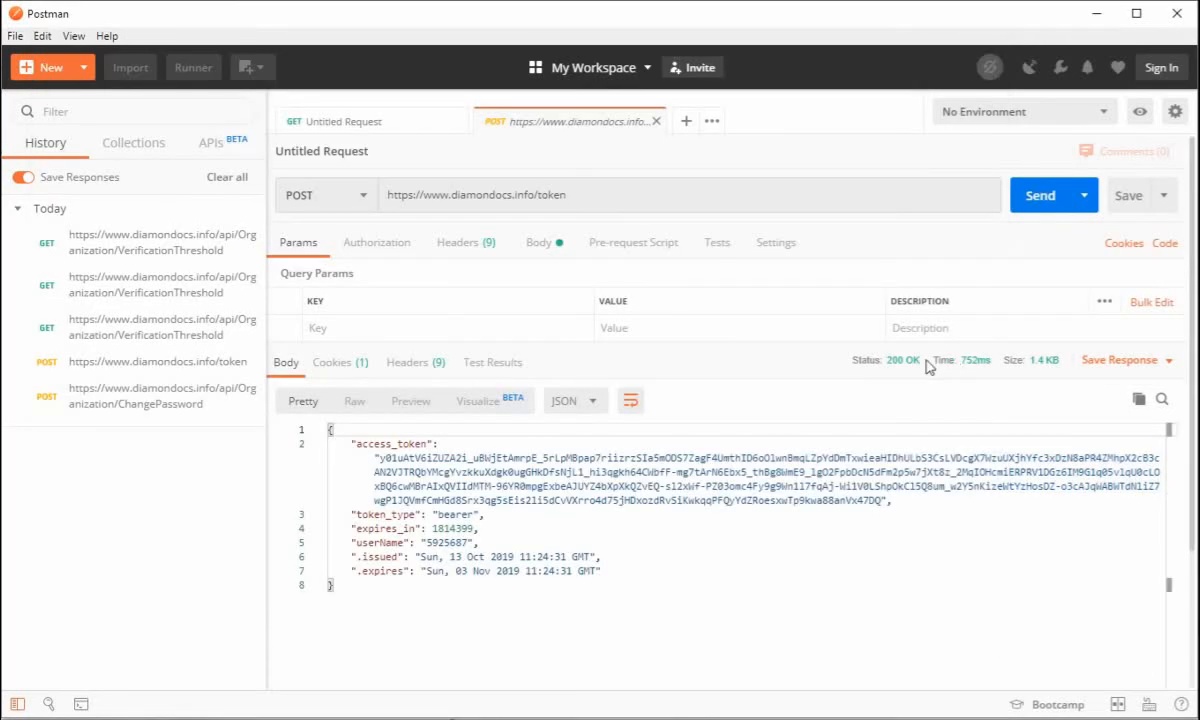
mouse_move(134, 718)
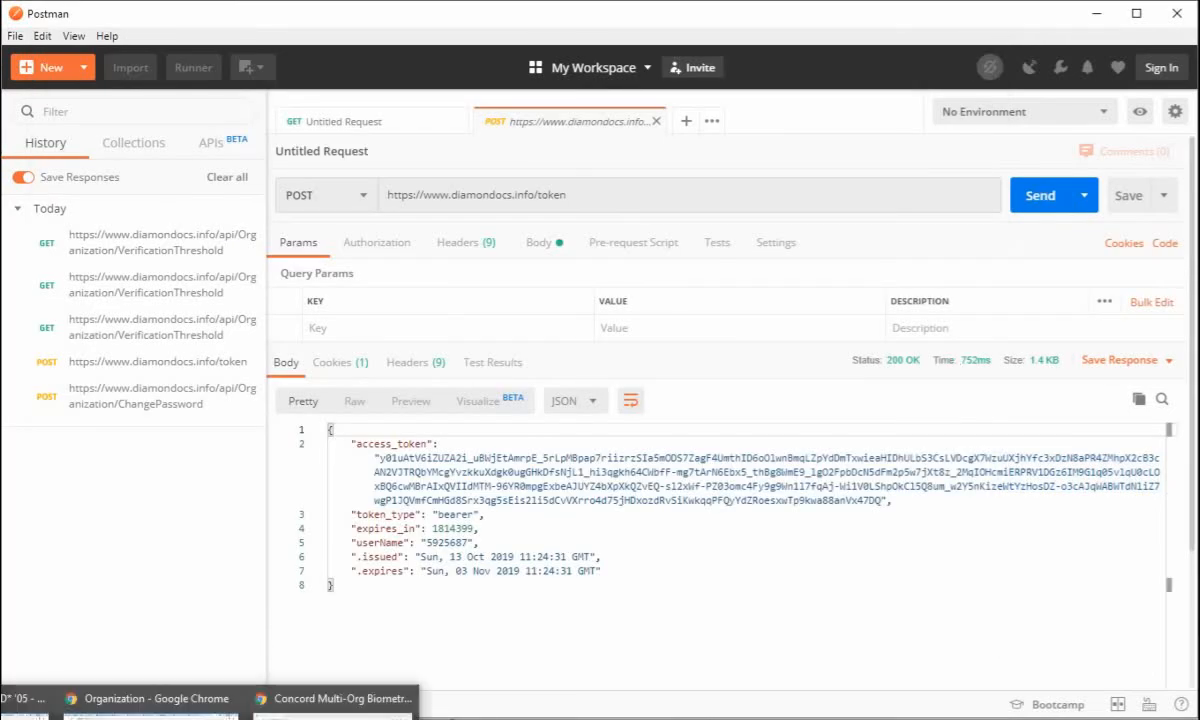
click(335, 705)
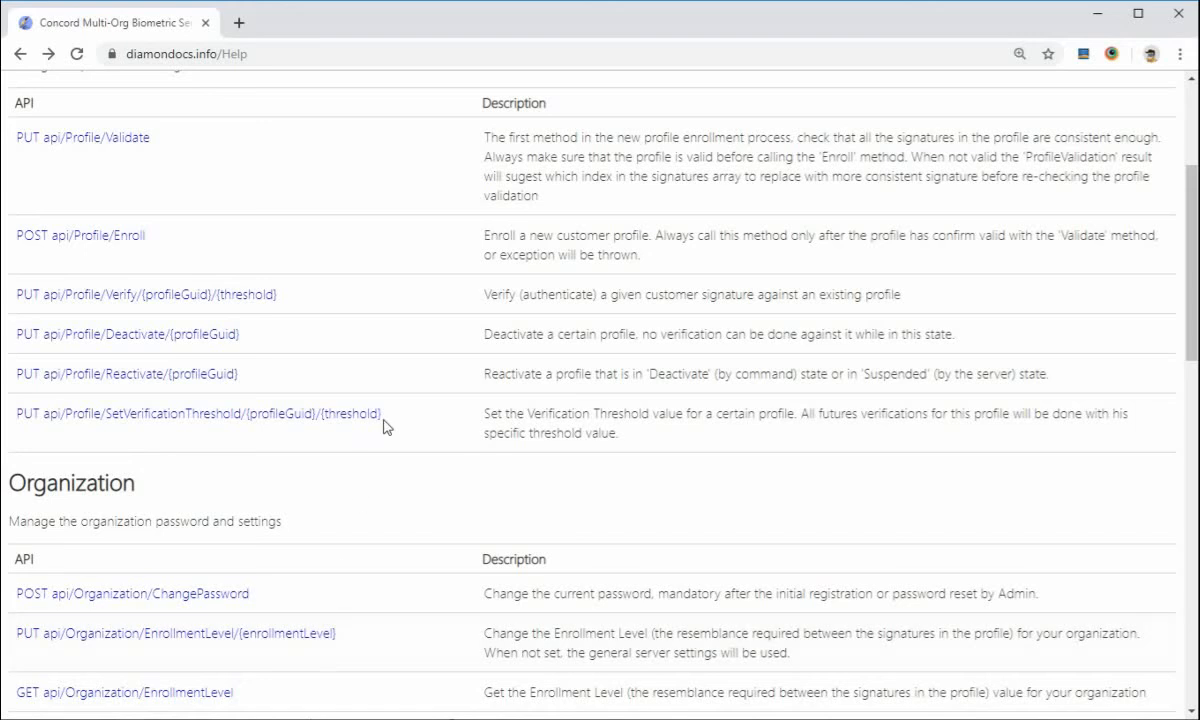
scroll(396, 378, down, 2)
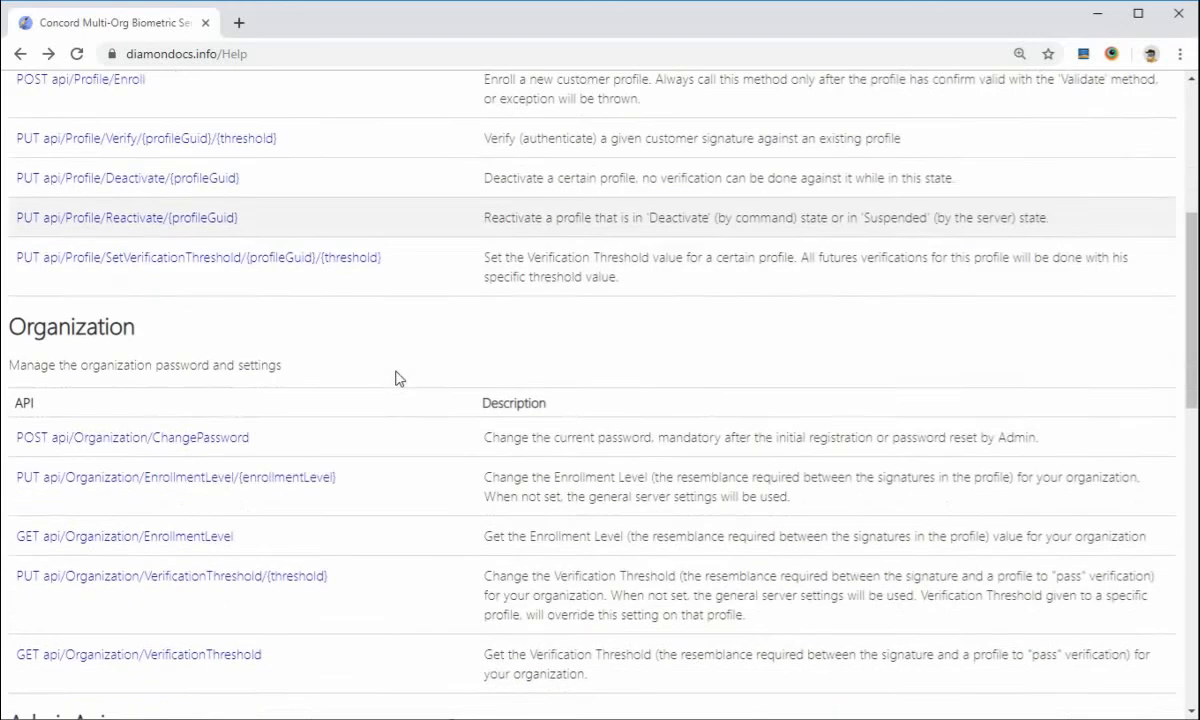
scroll(396, 378, down, 2)
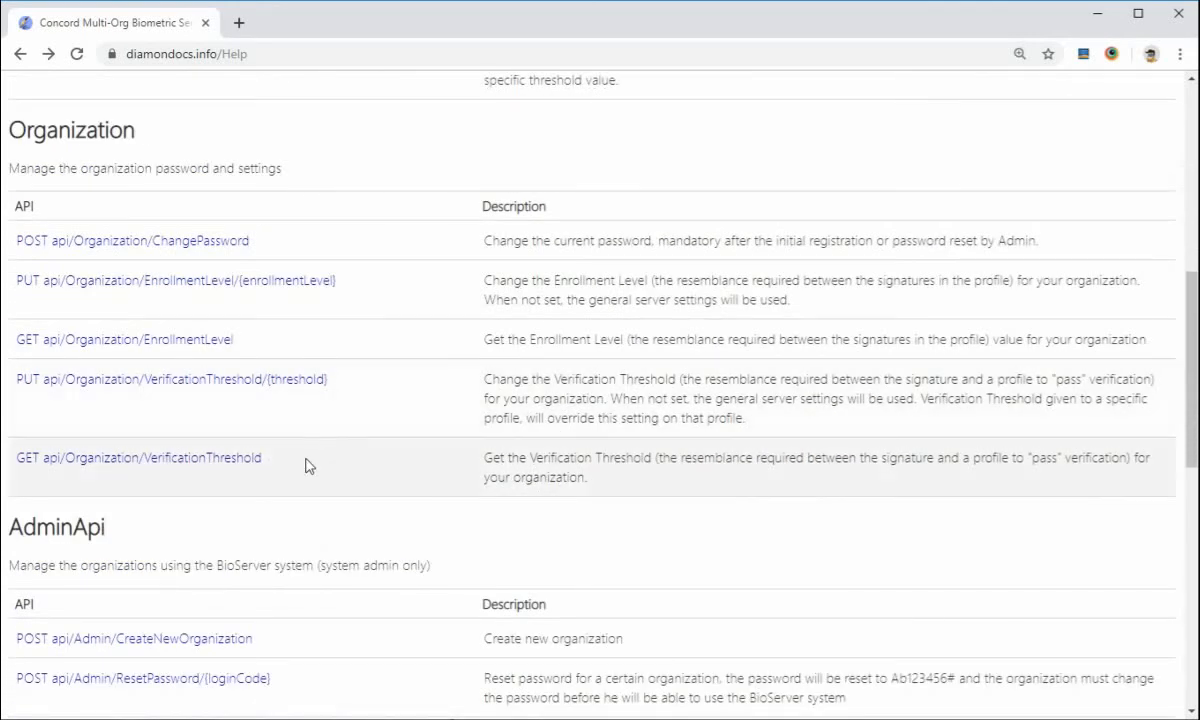
click(238, 462)
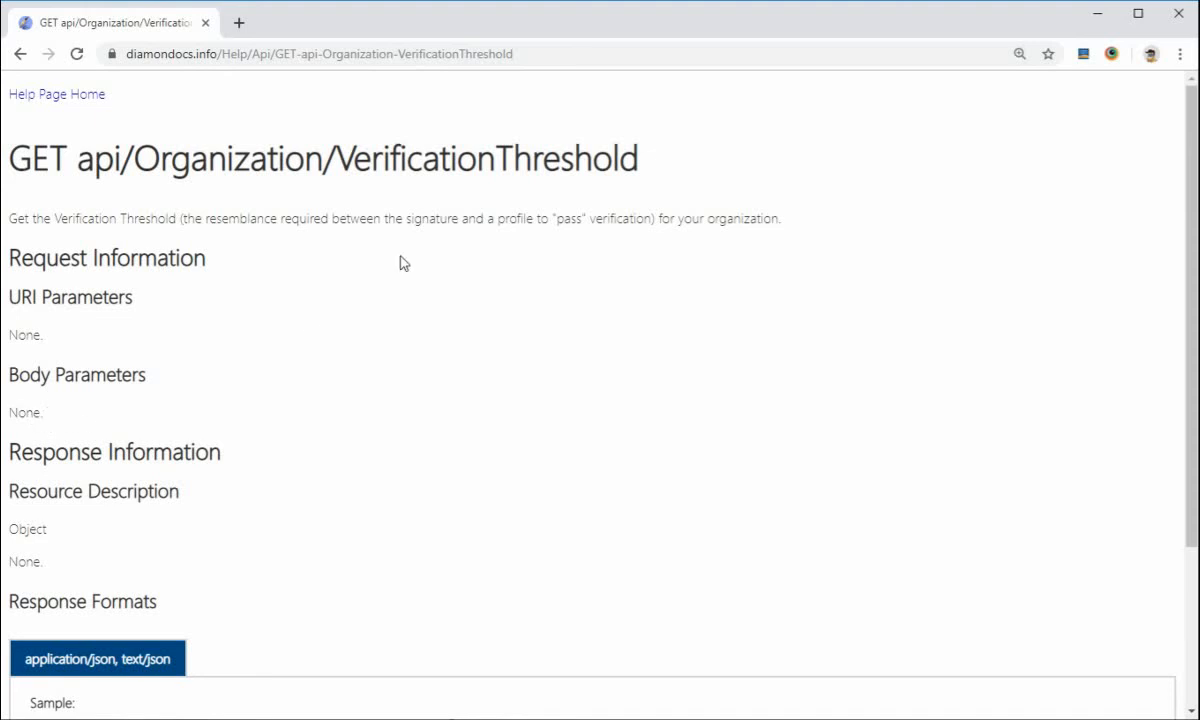
Copy api/Organization/VerificationThreshold from the help page heading and paste it in place of token in the Postman request URL
drag(605, 157, 83, 181)
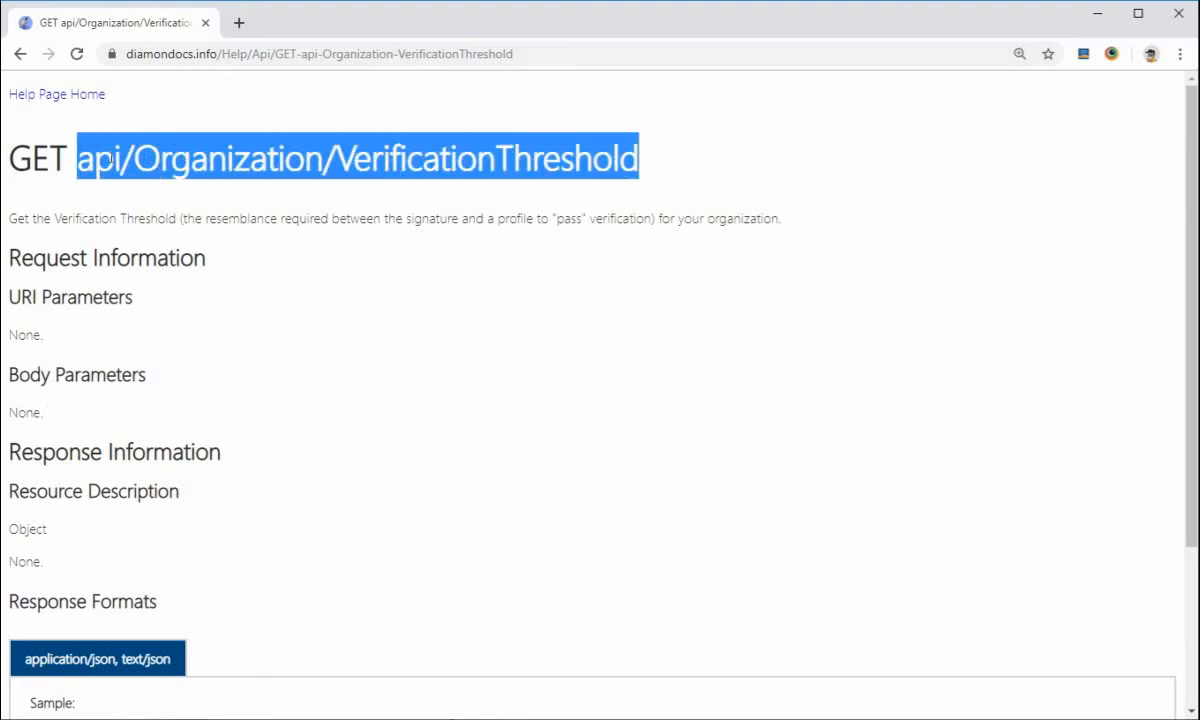
right_click(113, 156)
key(alt+Tab)
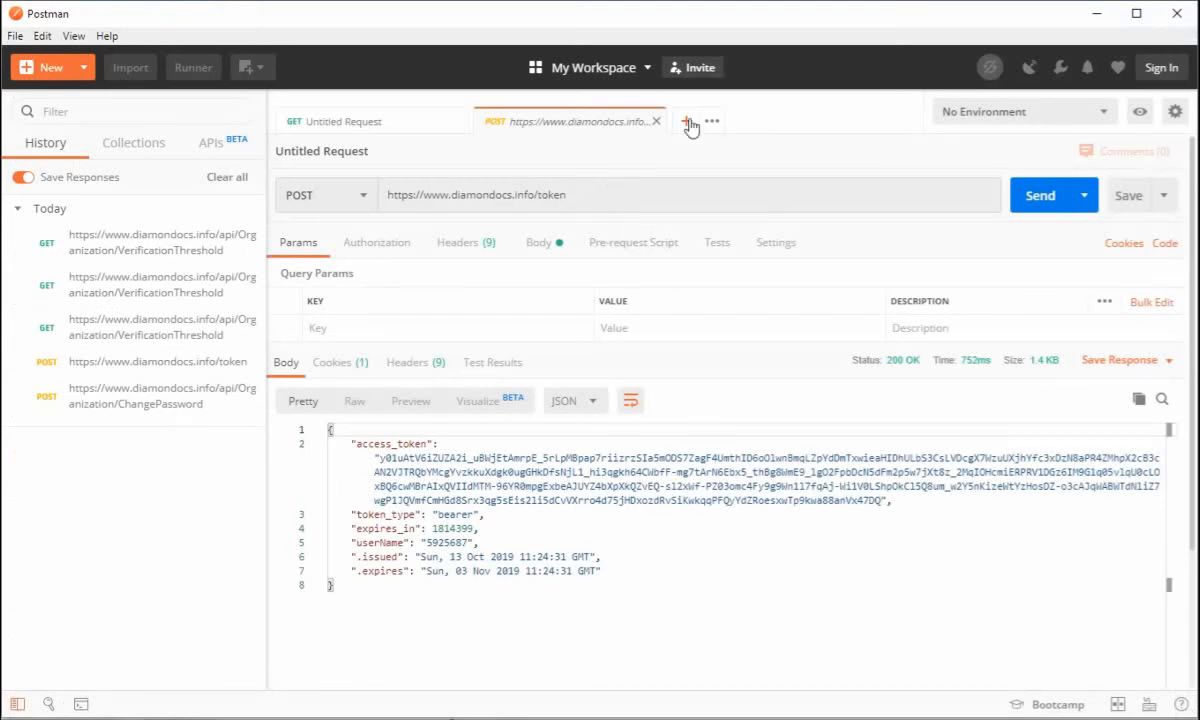
click(636, 194)
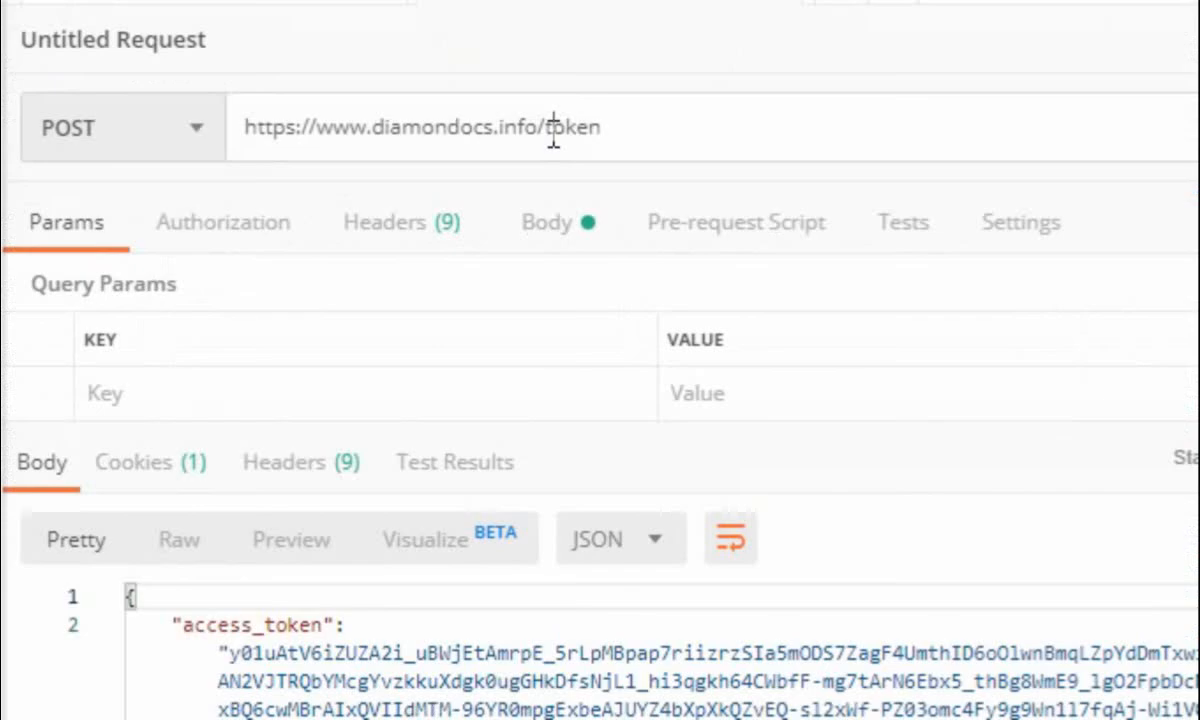
drag(544, 168, 640, 180)
key(BackSpace)
key(BackSpace)
key(ctrl+v)
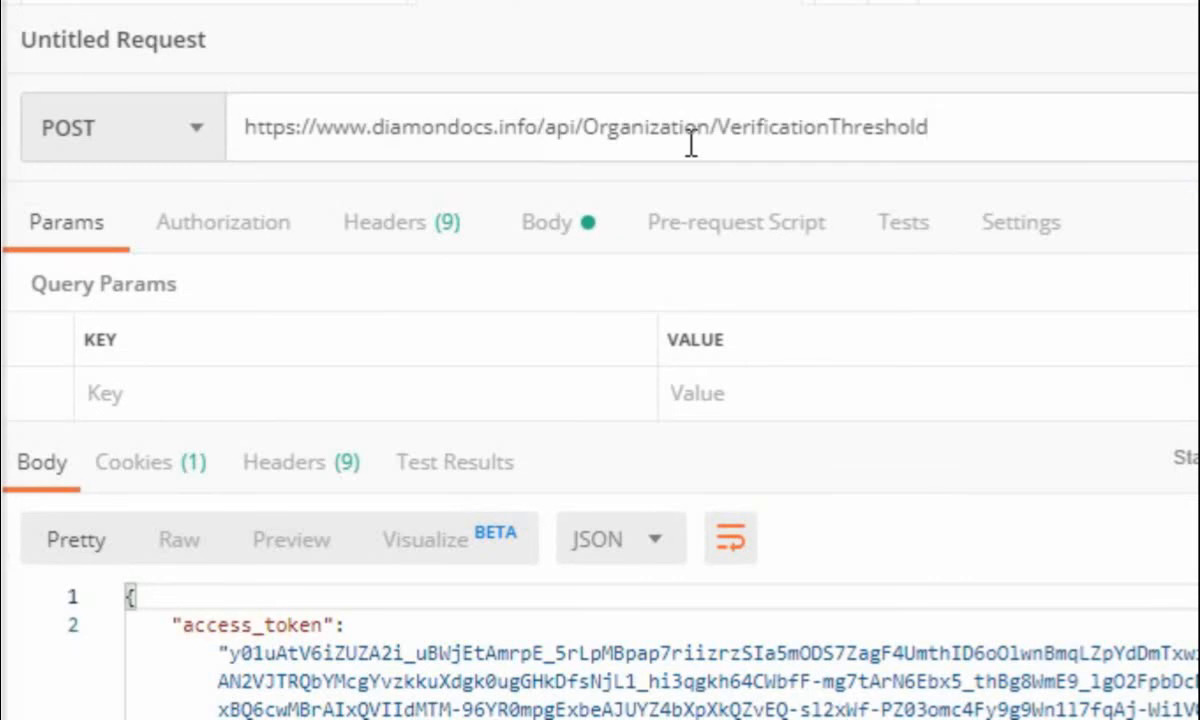
Change the request method to GET and send the VerificationThreshold request without an authorization header
click(200, 130)
click(158, 206)
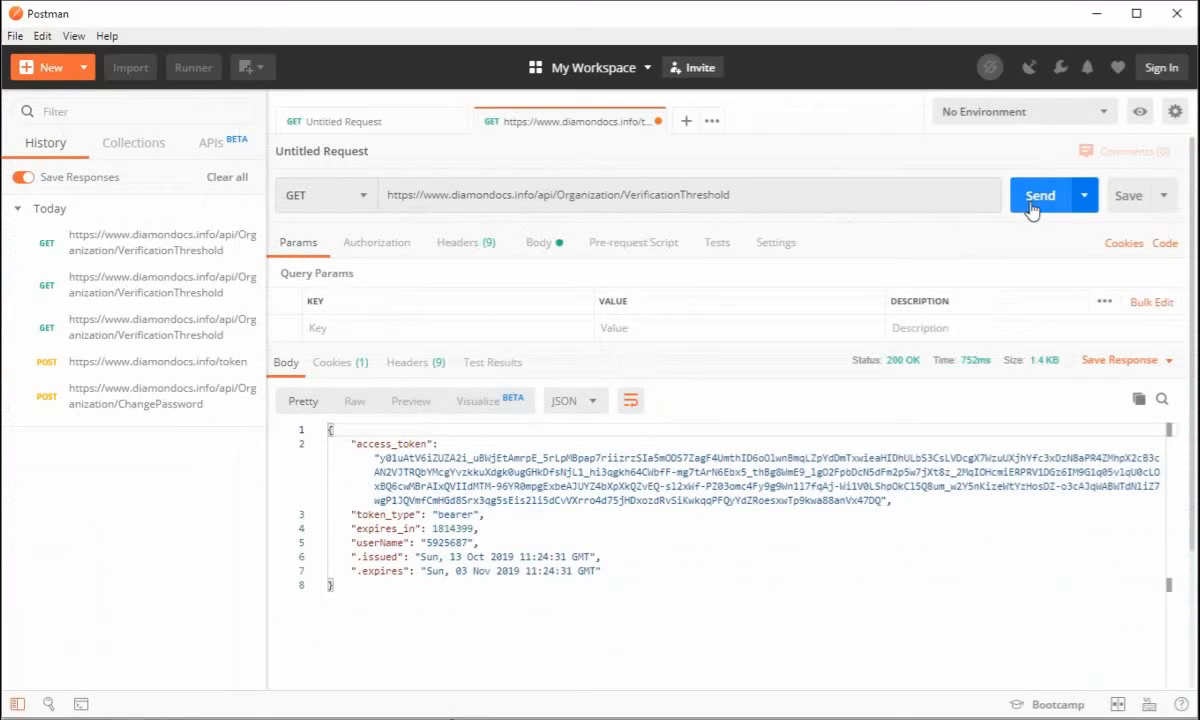
click(1040, 196)
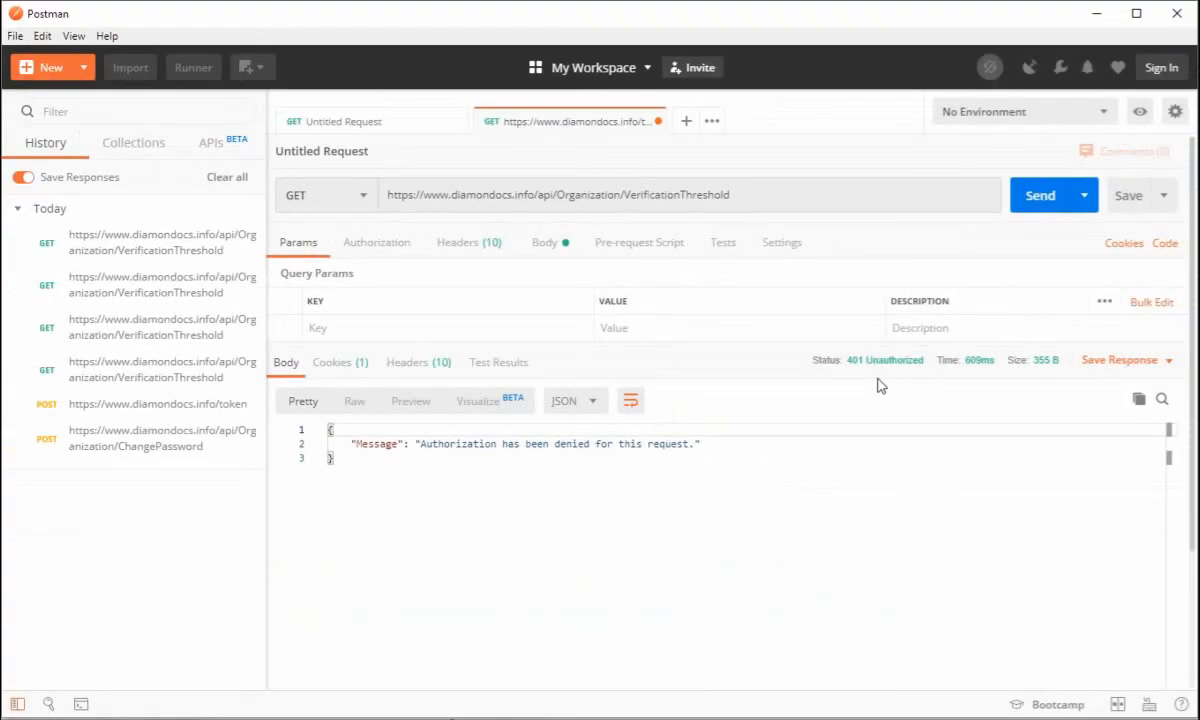
Remove the Content-Type header from the request and add an Authorization header key
click(464, 250)
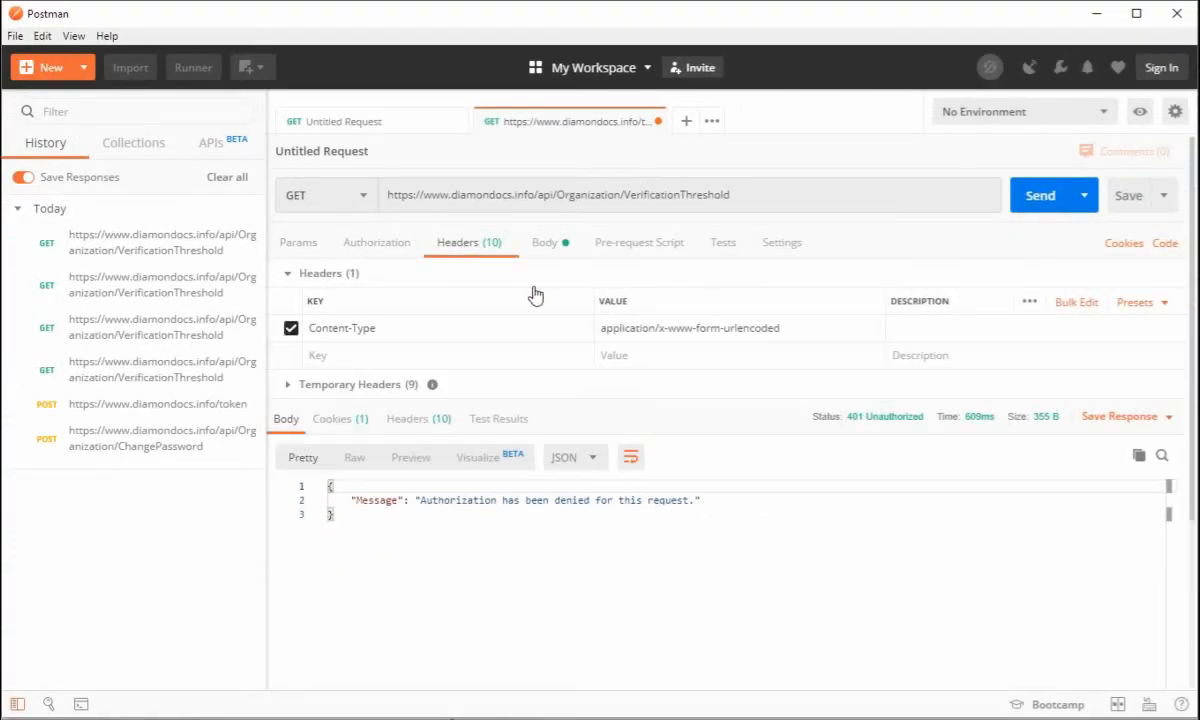
click(1104, 326)
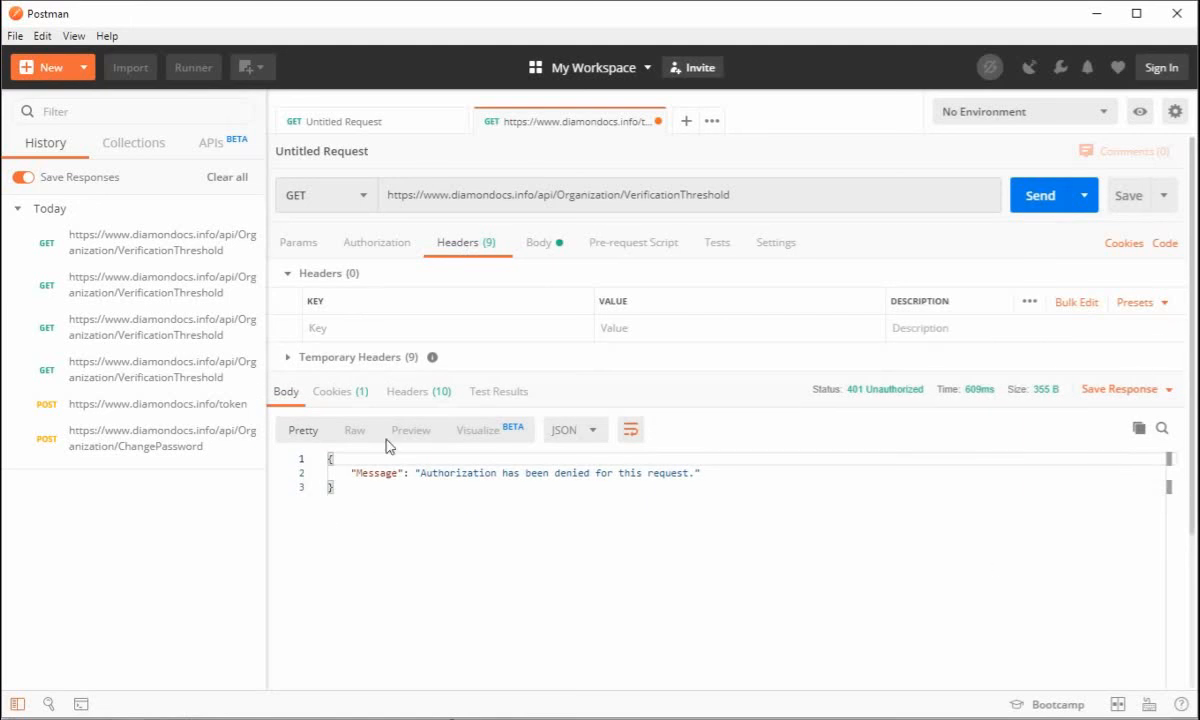
click(334, 328)
text(Aut)
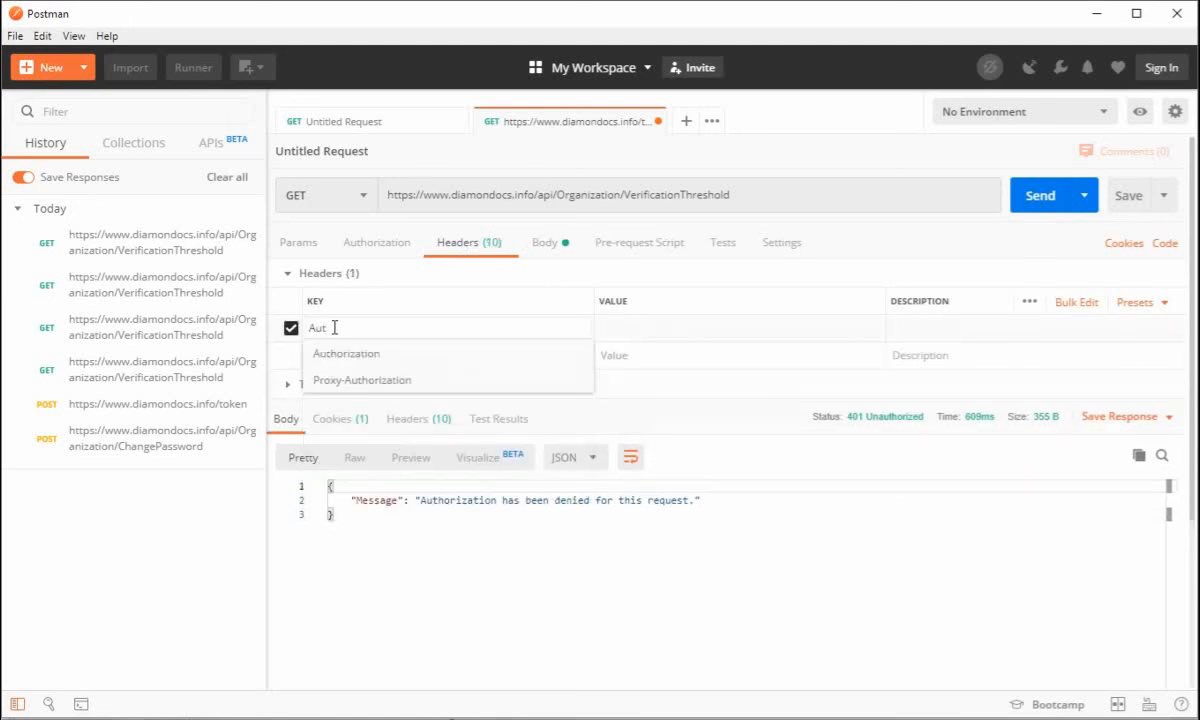
key(Down)
key(Return)
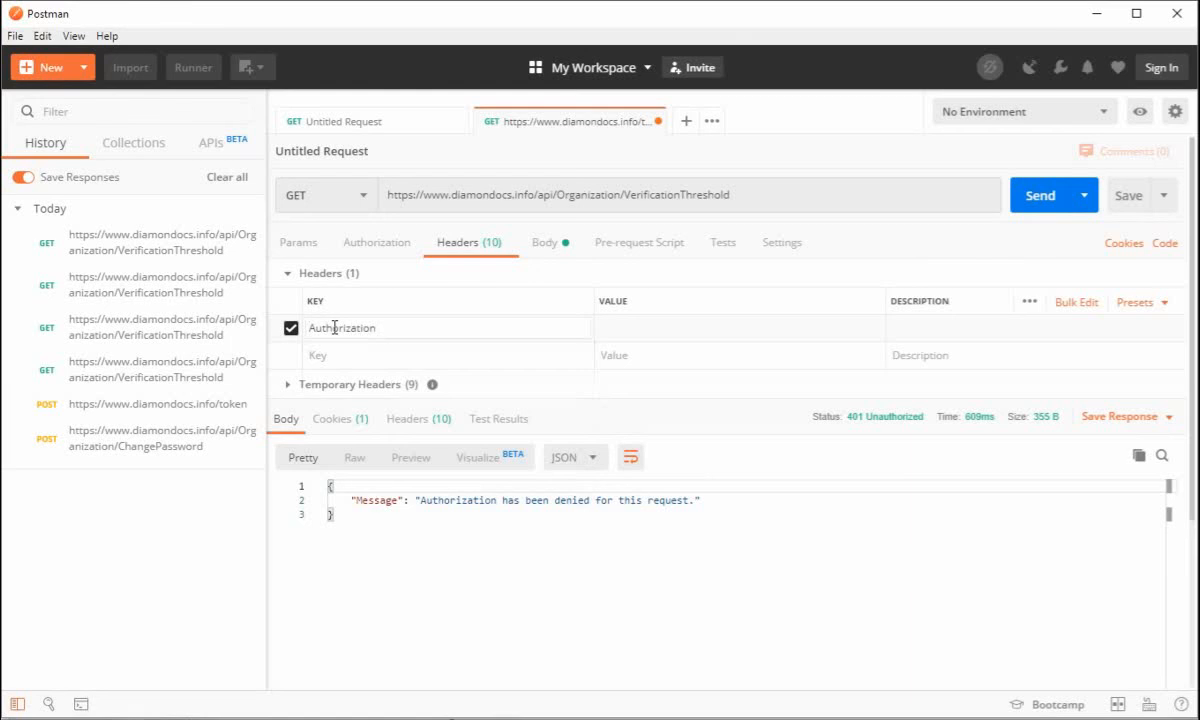
Set the Authorization header's value to bearer followed by the access token copied from the Notepad++ note, and send the request
click(621, 330)
text(bearer)
key(alt+Tab)
right_click(289, 249)
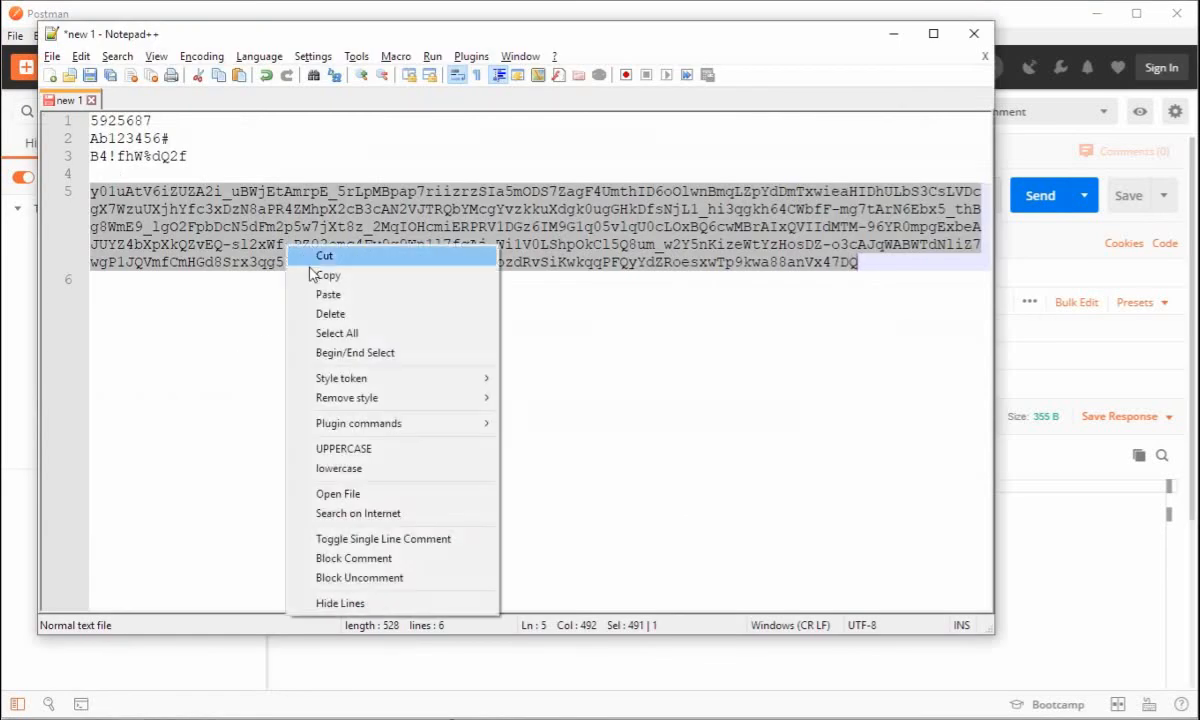
click(311, 274)
click(1021, 544)
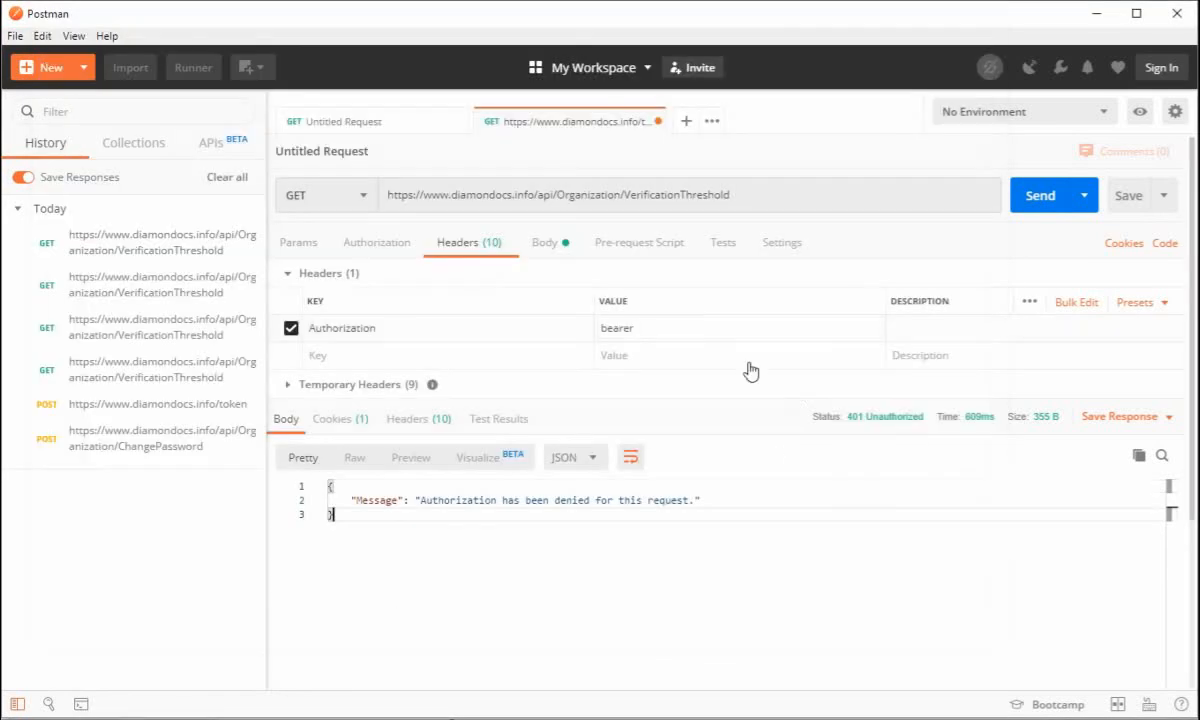
click(678, 326)
key(ctrl+v)
key(Tab)
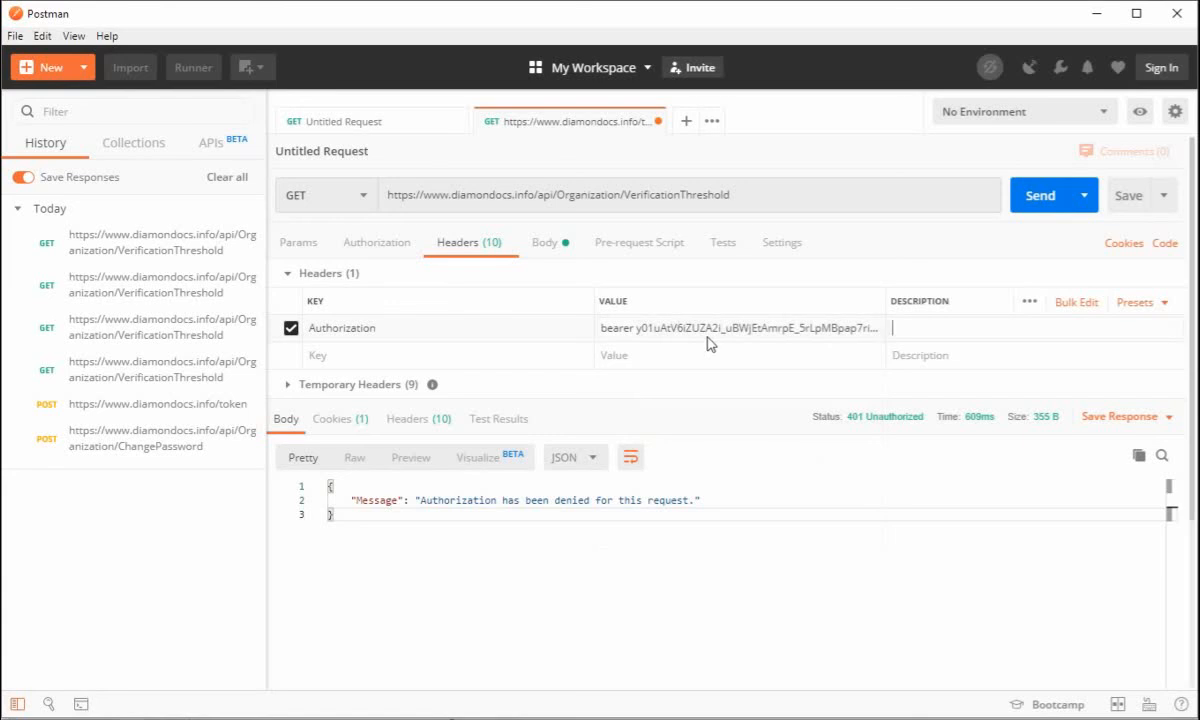
click(1033, 205)
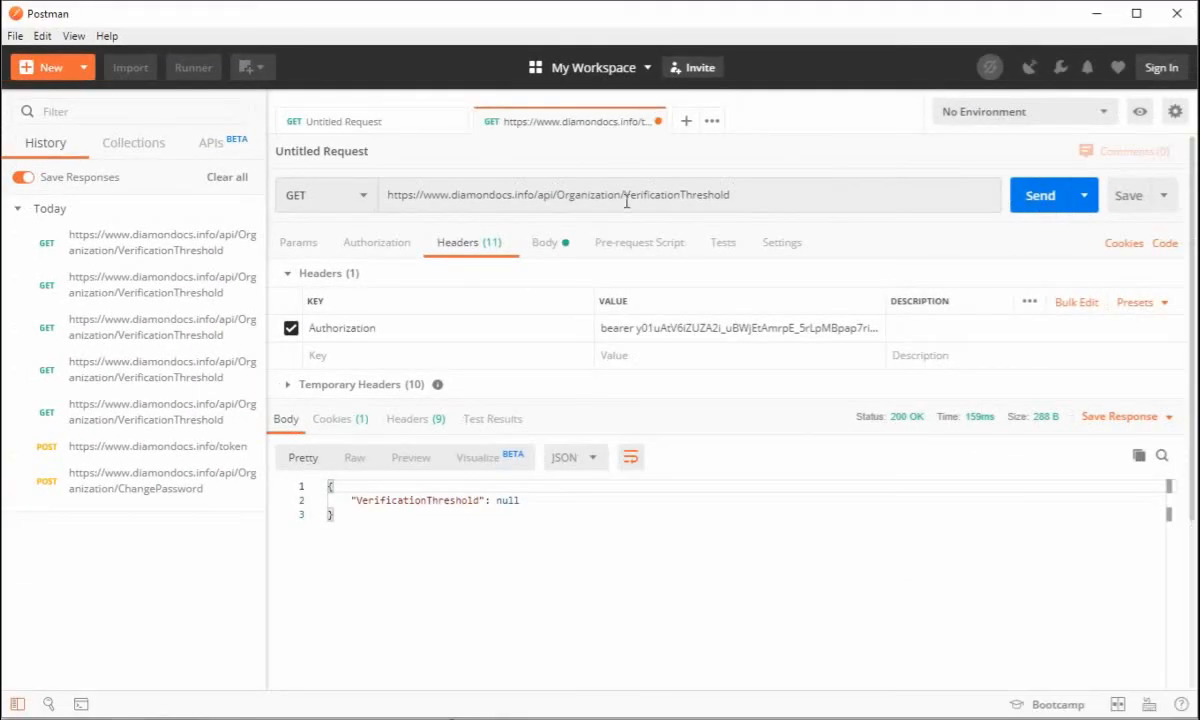
Insert Set before VerificationThreshold in the request URL so the endpoint reads SetVerificationThreshold
click(625, 196)
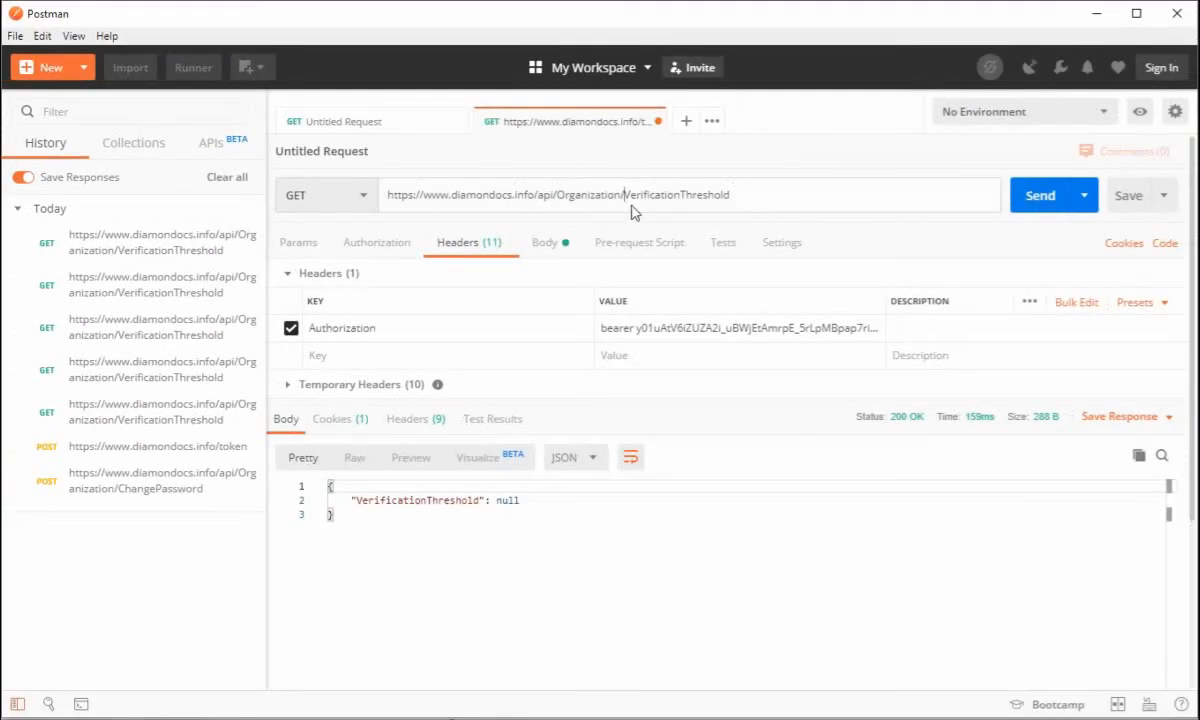
text(Set)
click(793, 199)
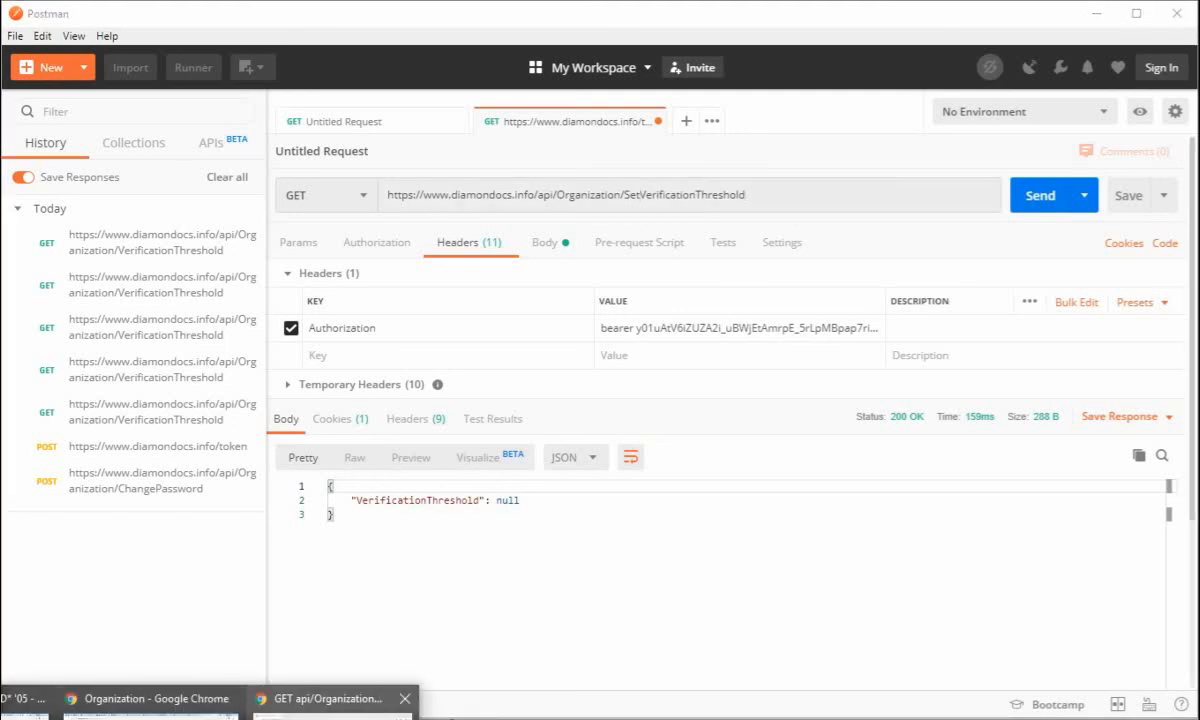
Switch to the Chrome help page, return to the API list, and look up the Organization method for changing the verification threshold
click(315, 701)
click(245, 268)
click(20, 54)
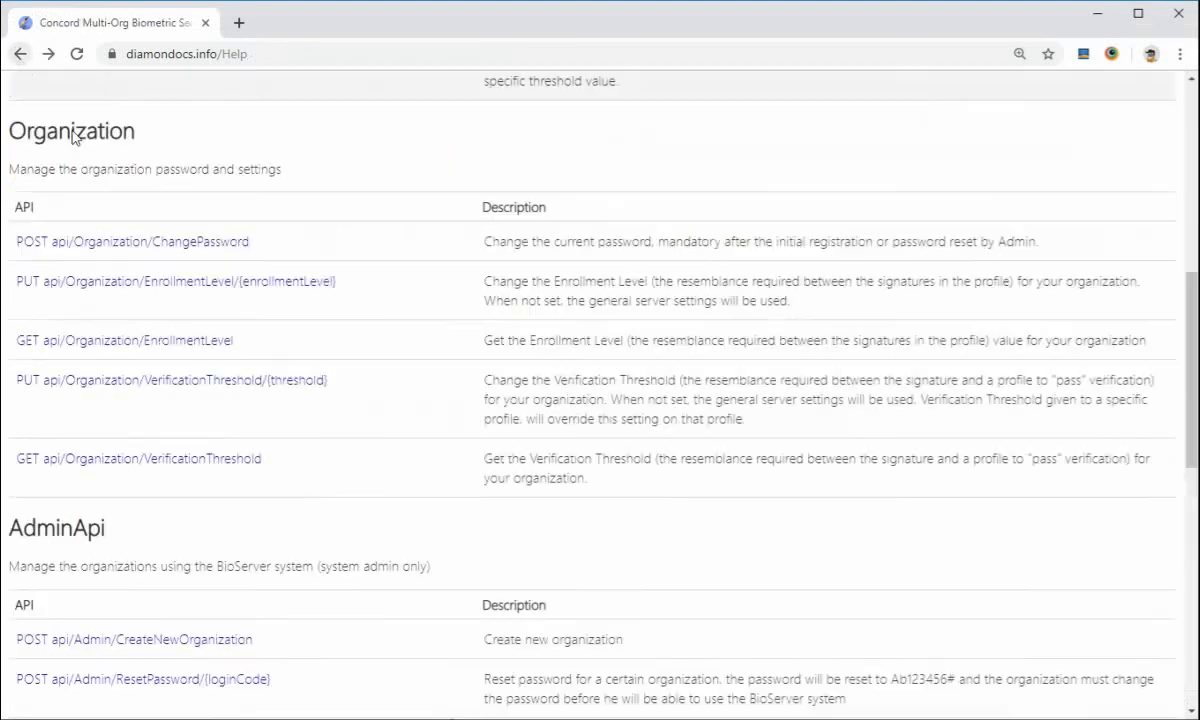
scroll(161, 336, down, 3)
scroll(174, 335, up, 3)
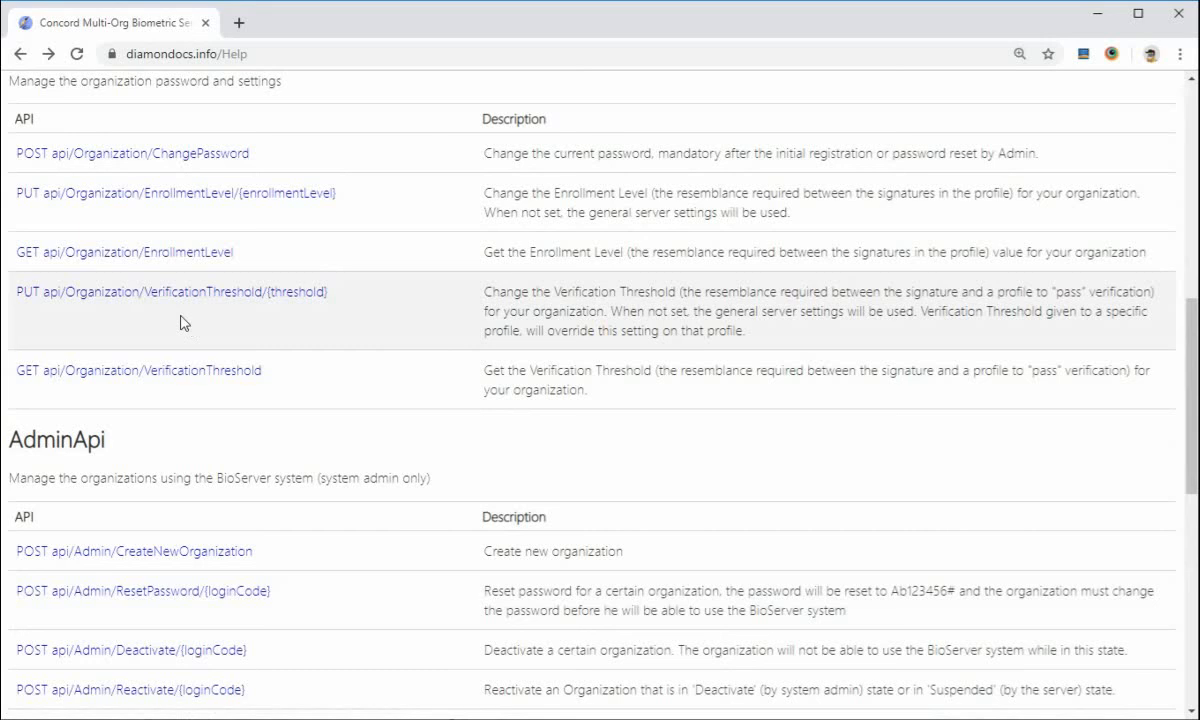
In Postman, remove Set from the request URL and append /75 so it ends in Organization/VerificationThreshold/75
click(178, 298)
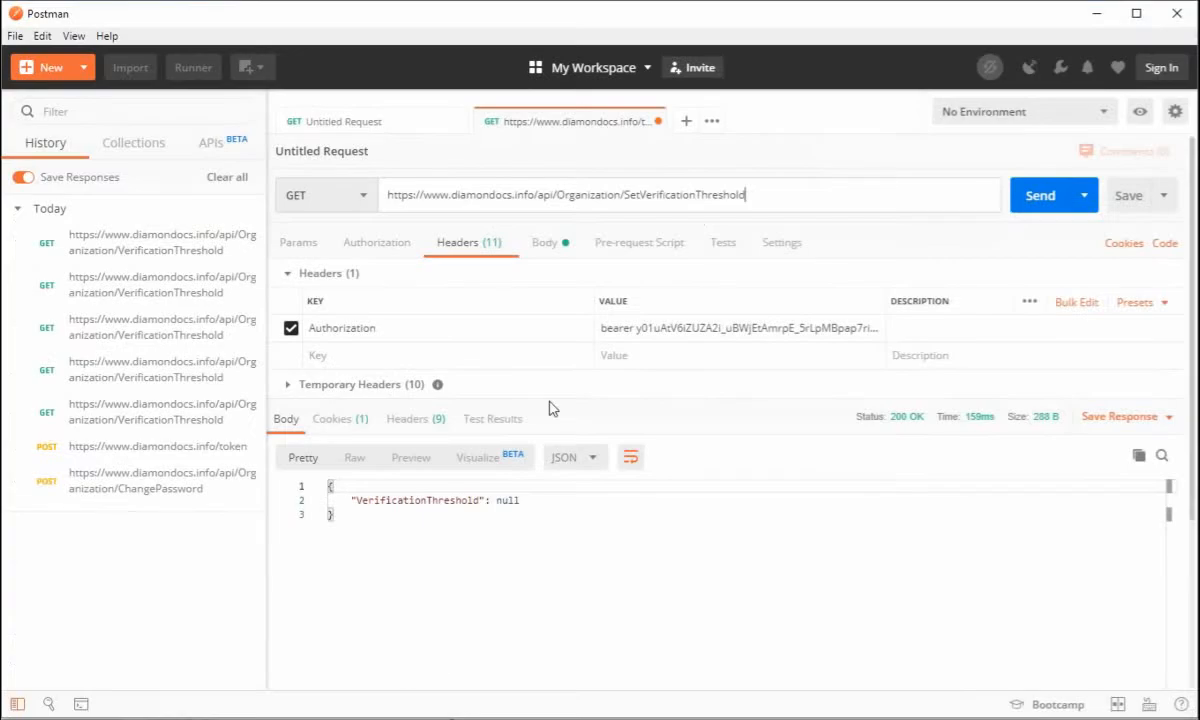
click(627, 193)
text(Set)
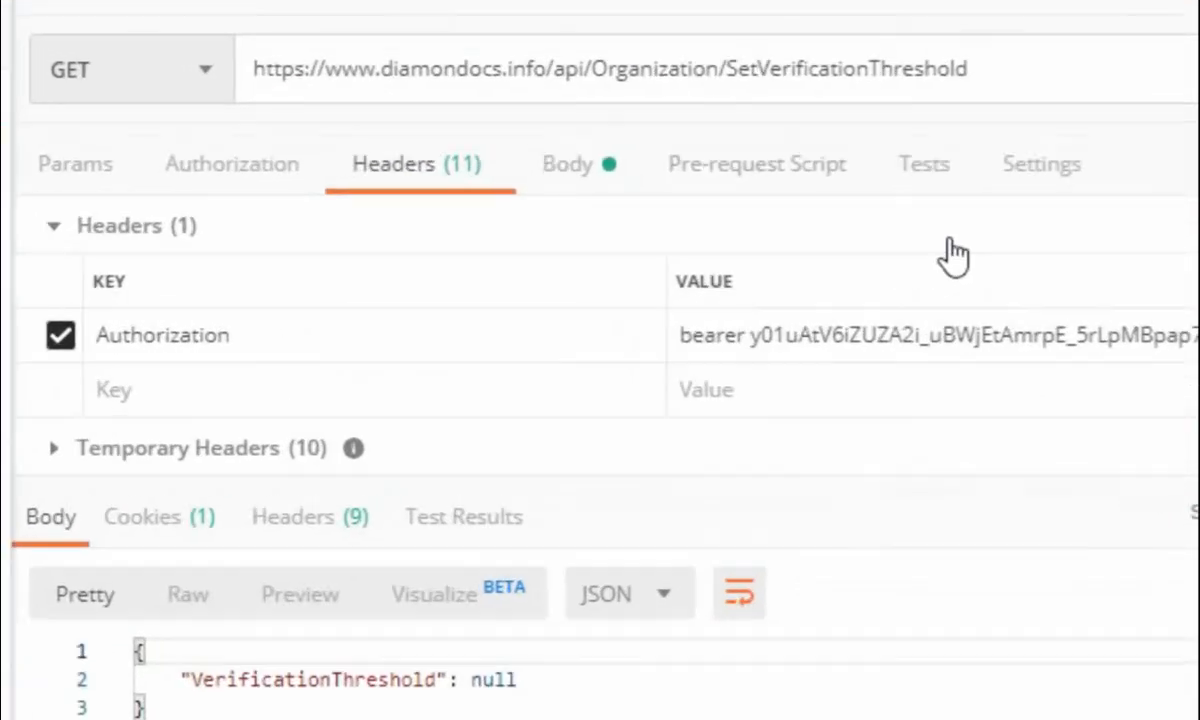
key(BackSpace)
key(BackSpace)
key(BackSpace)
key(End)
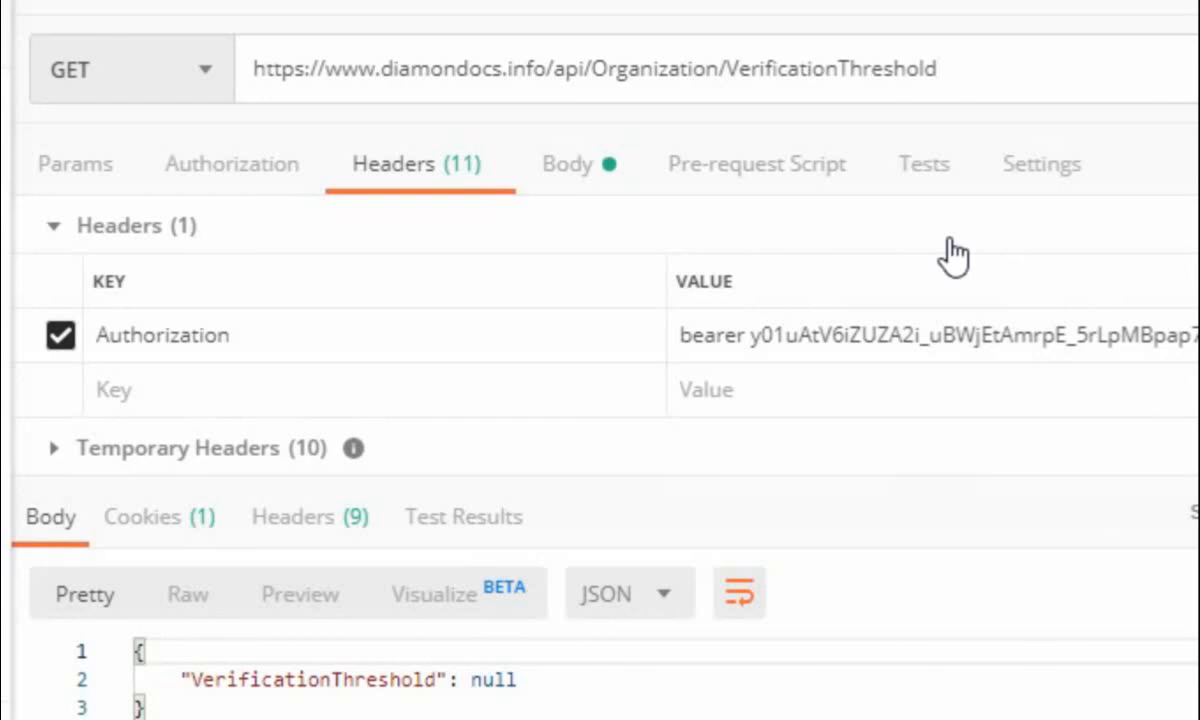
text(/75)
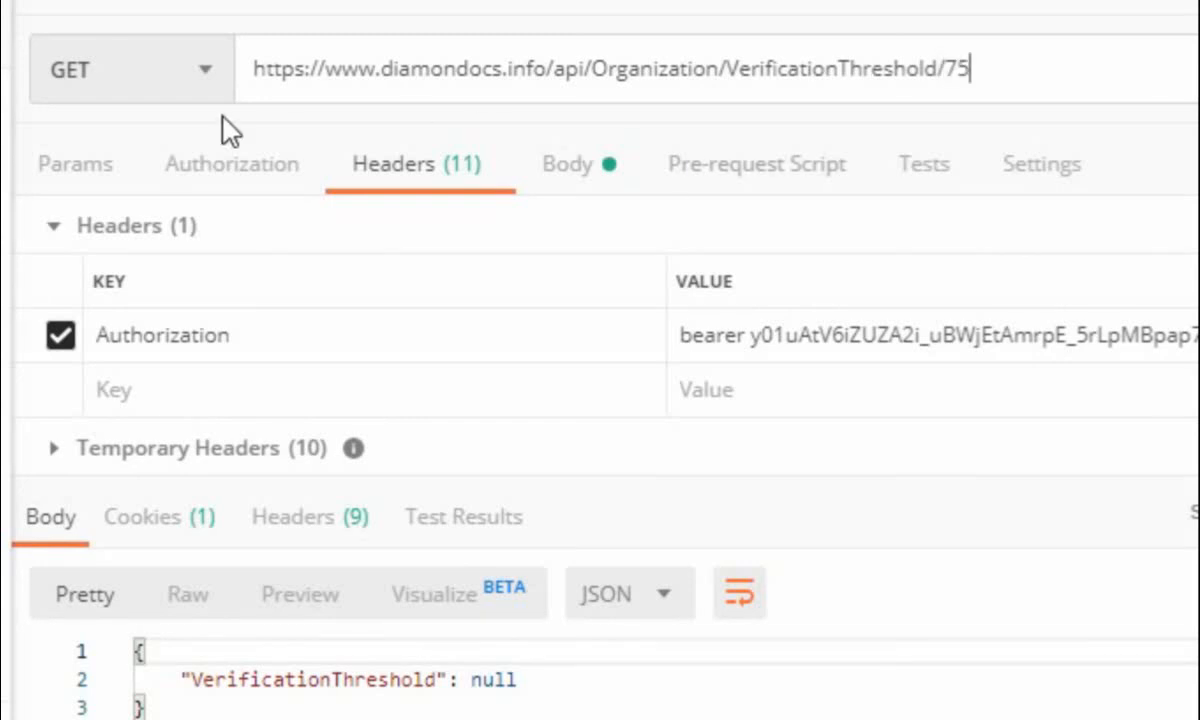
Change the request method to PUT and send the request to set the organization's verification threshold to 75
click(205, 72)
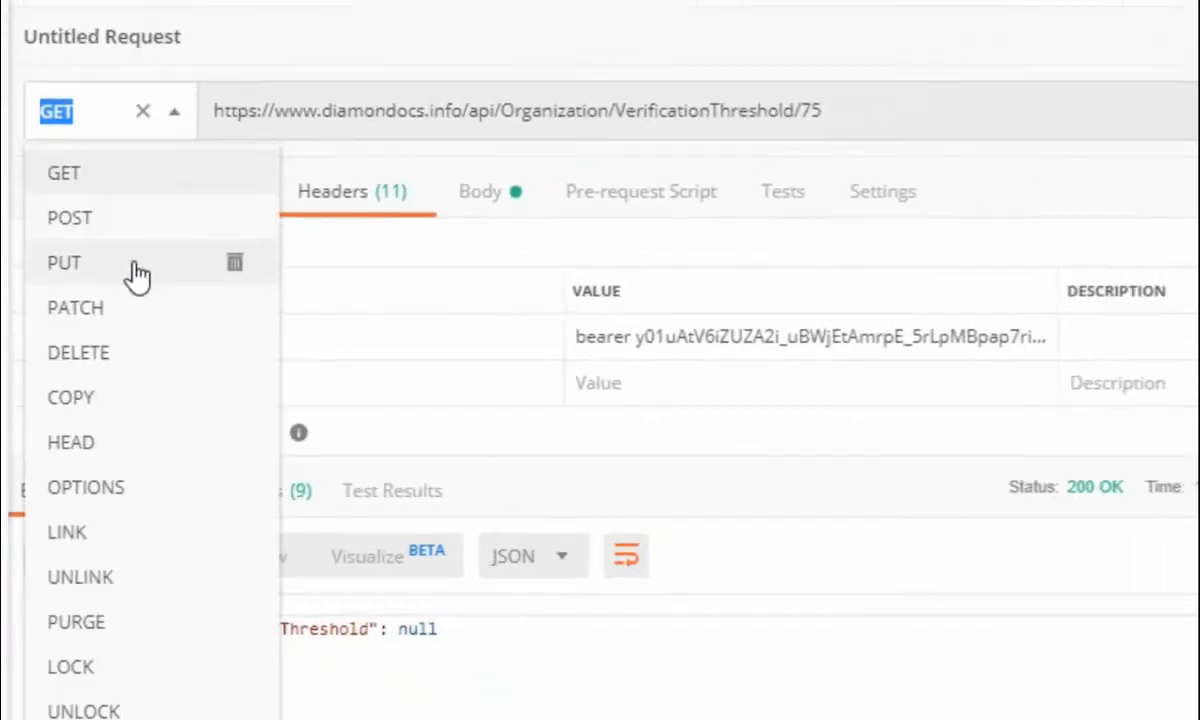
click(137, 270)
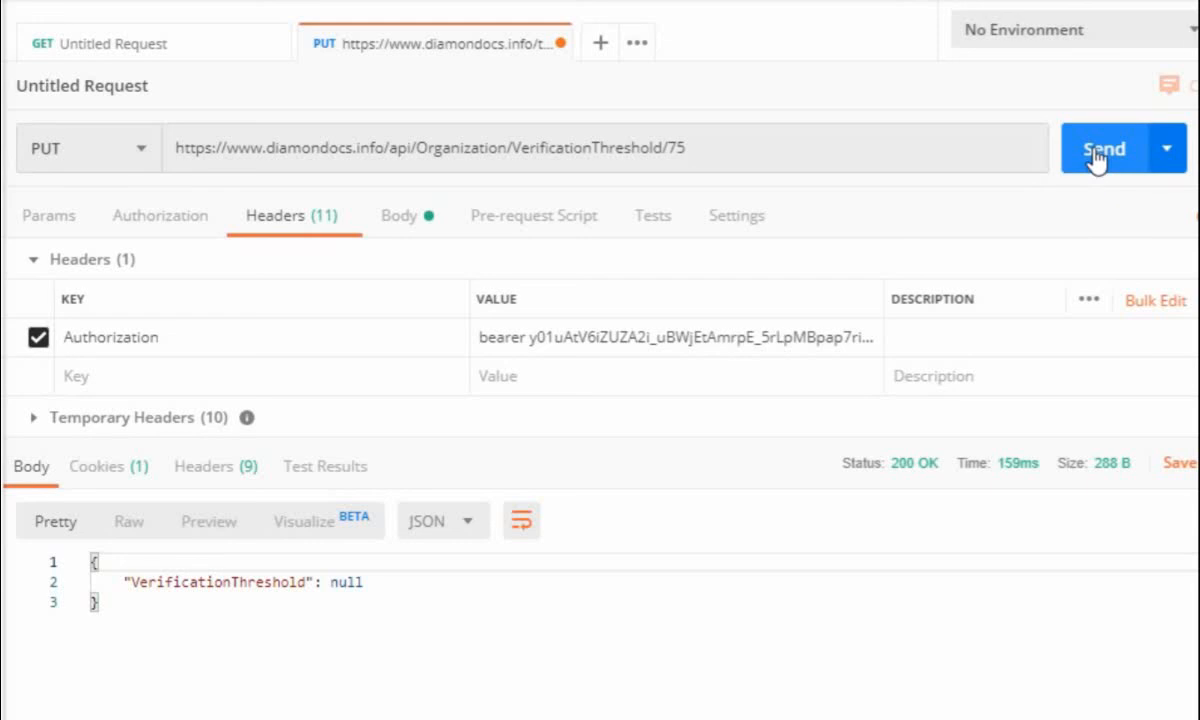
click(1100, 155)
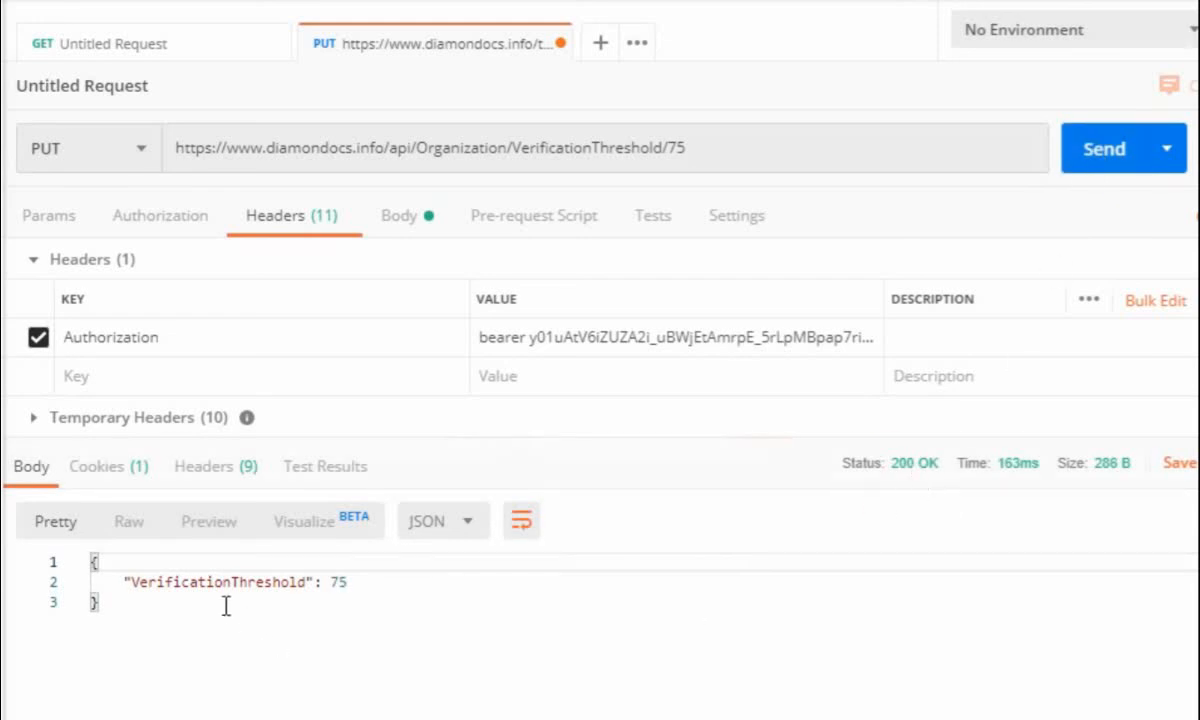
Remove /75 from the request URL, change the method to GET, and send the request to read the verification threshold
click(718, 147)
key(BackSpace)
key(BackSpace)
key(BackSpace)
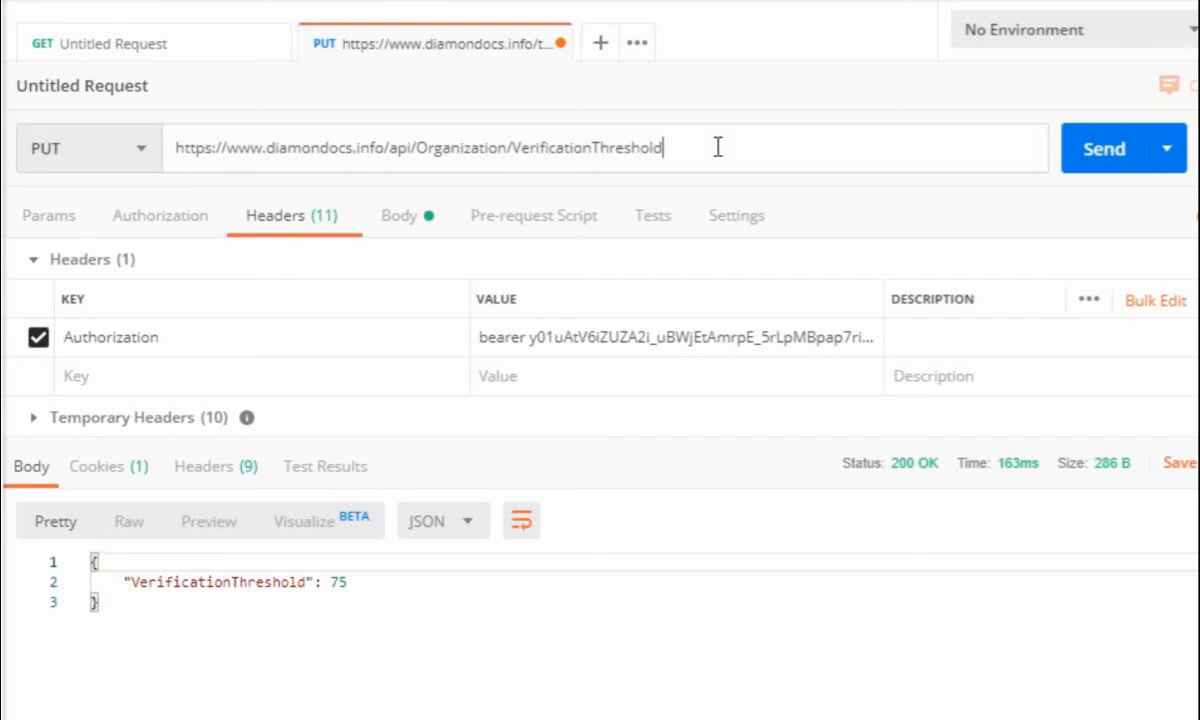
click(130, 168)
click(99, 200)
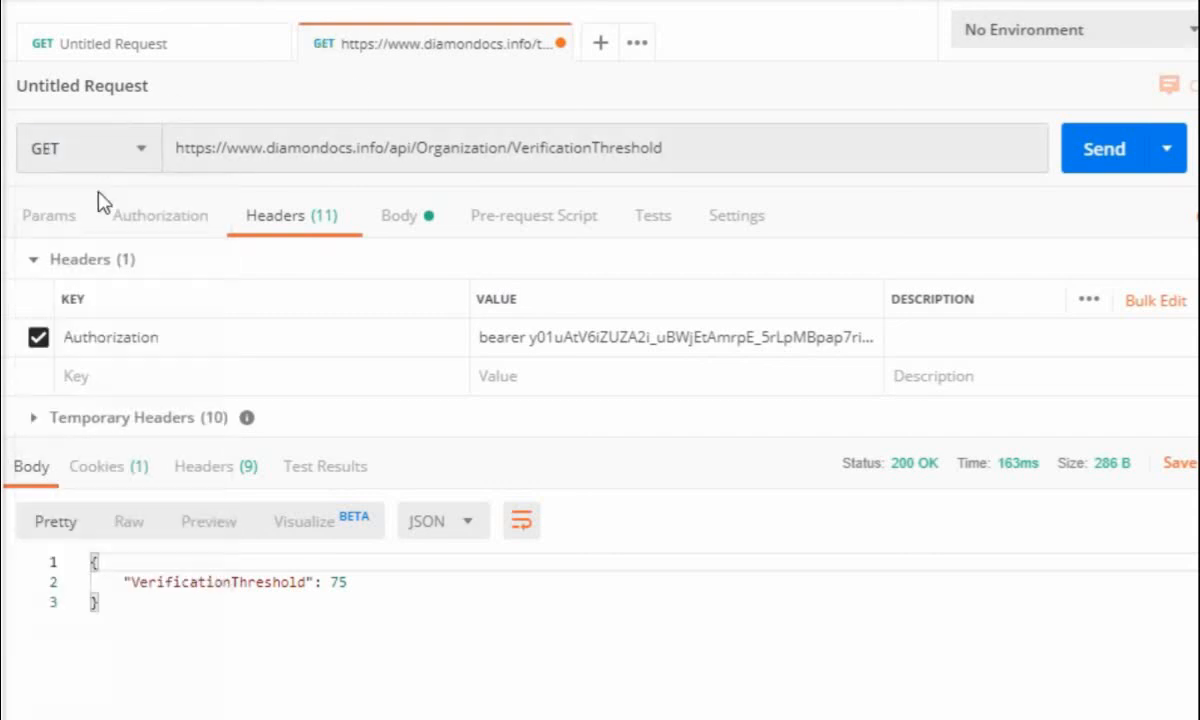
click(1100, 160)
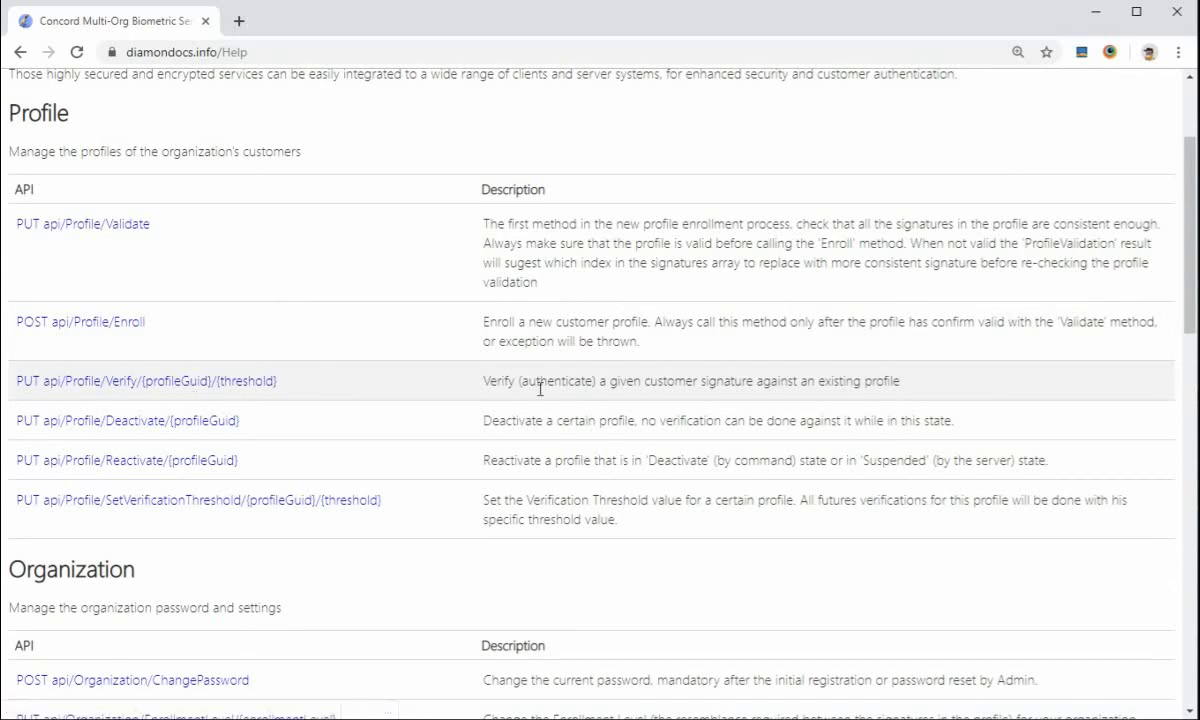
In the Chrome API help, open the Profile Verify method and examine its Signature body parameter and the JSON sample's signature string
click(247, 385)
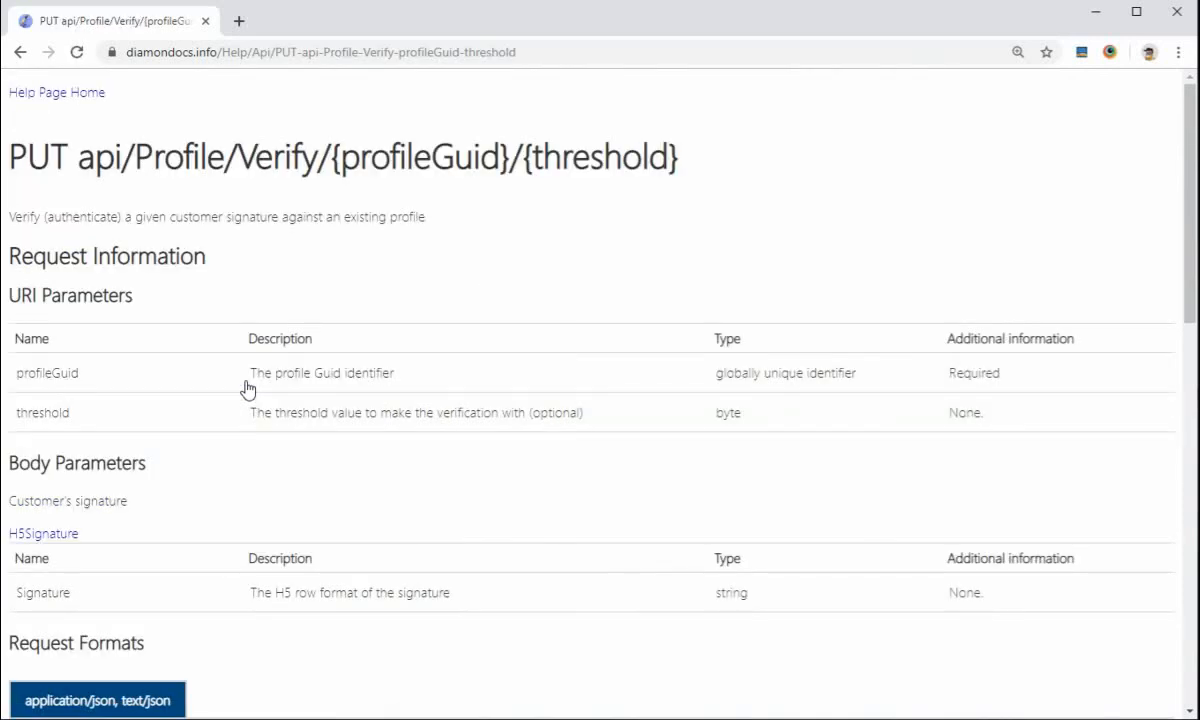
scroll(247, 388, down, 1)
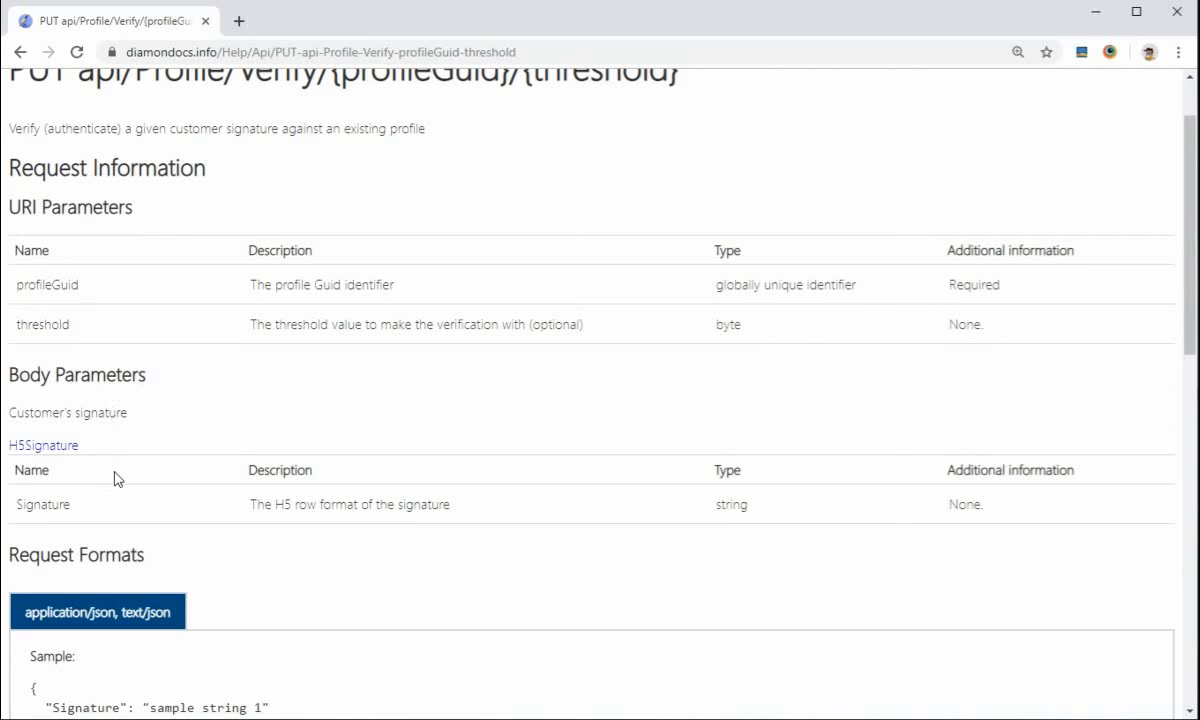
double_click(40, 507)
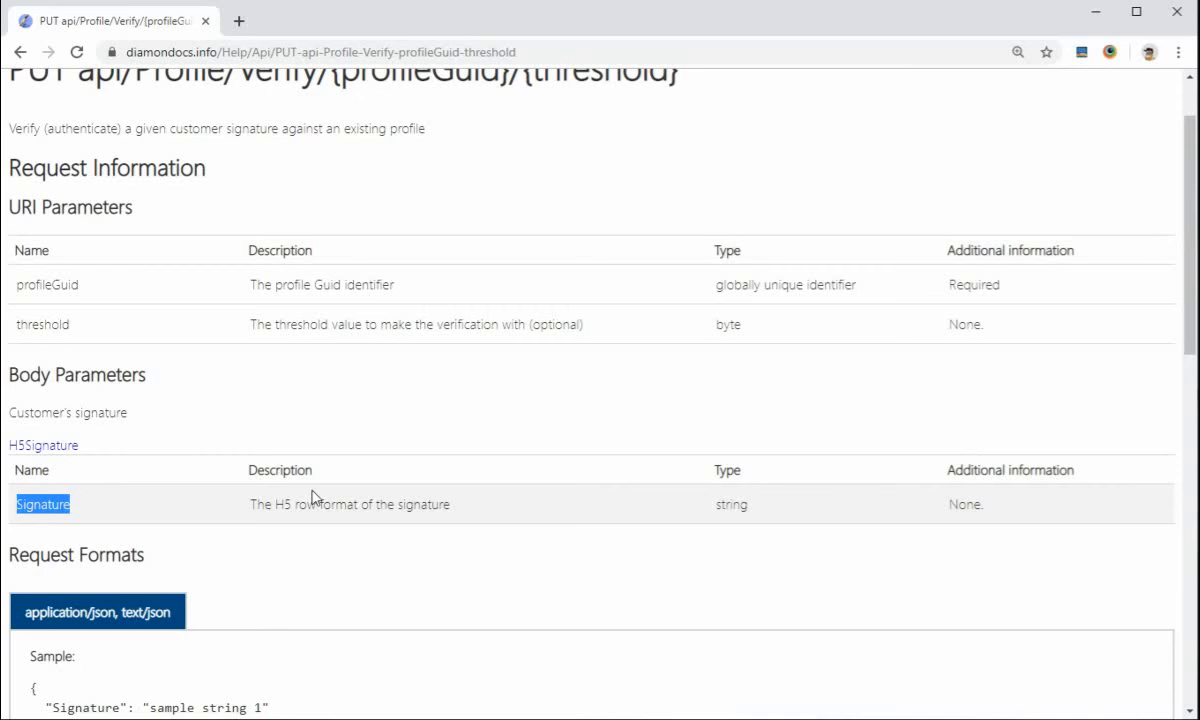
scroll(313, 495, down, 1)
scroll(316, 494, down, 3)
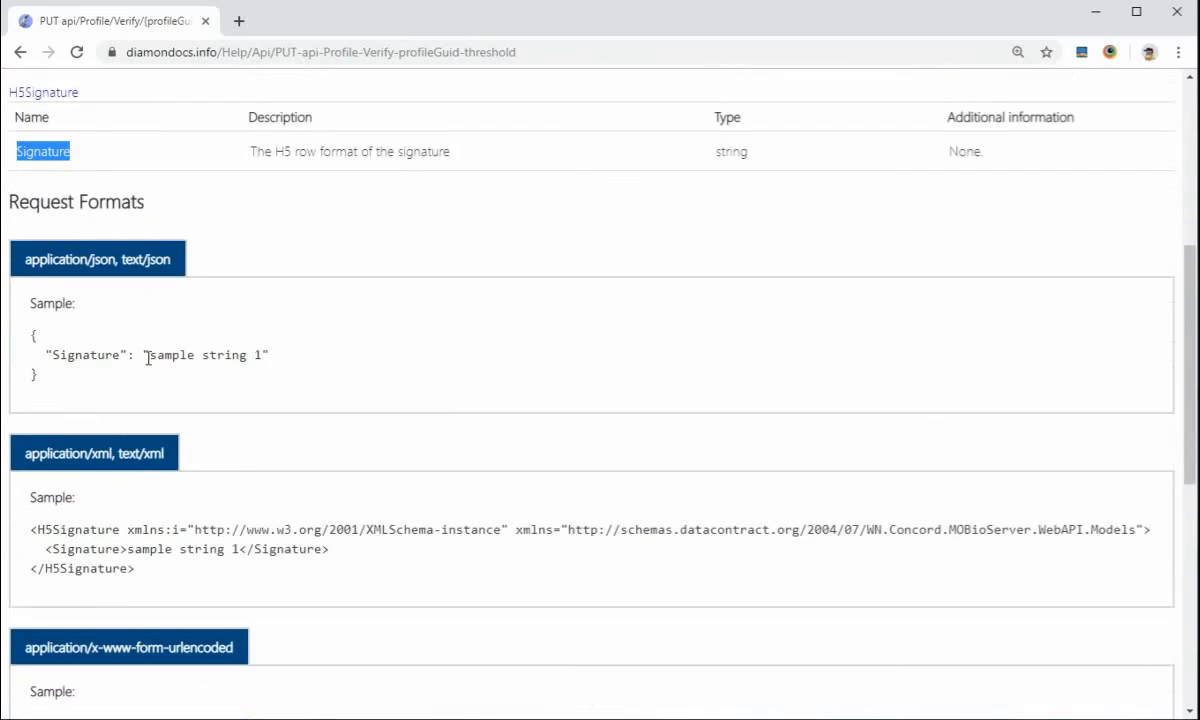
drag(147, 355, 257, 333)
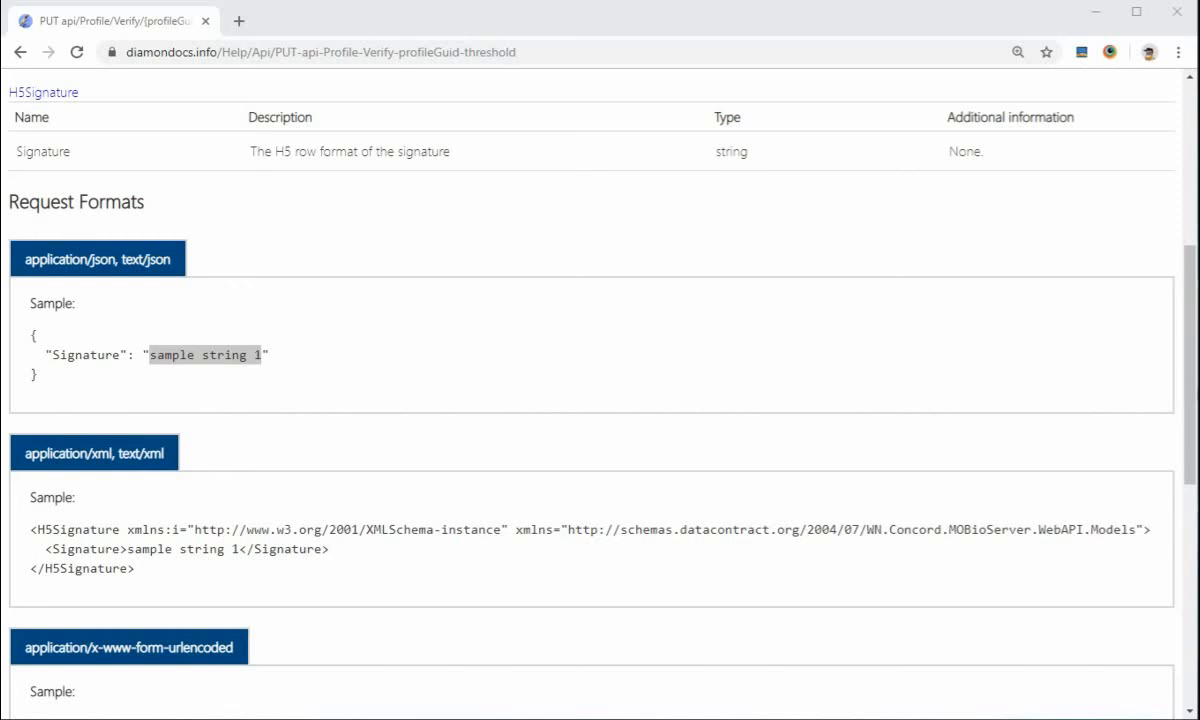
Switch to Notepad++, create a new document, and list X, Y, P and T on separate lines
key(alt+Tab)
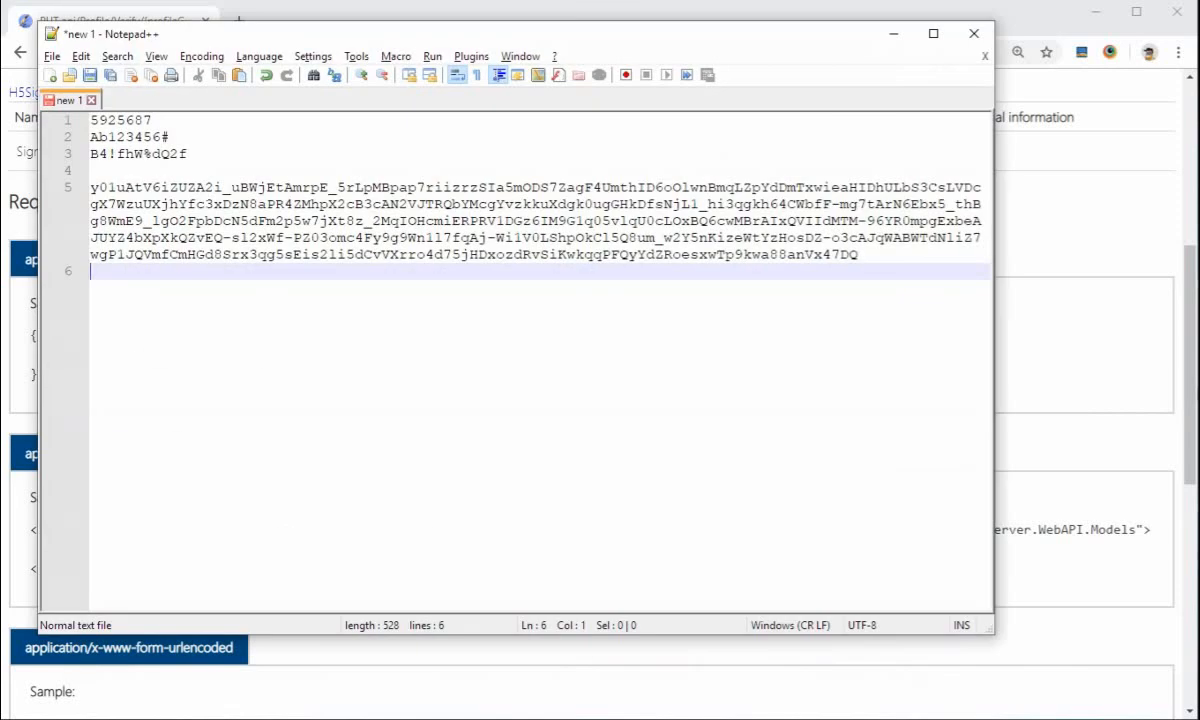
click(50, 77)
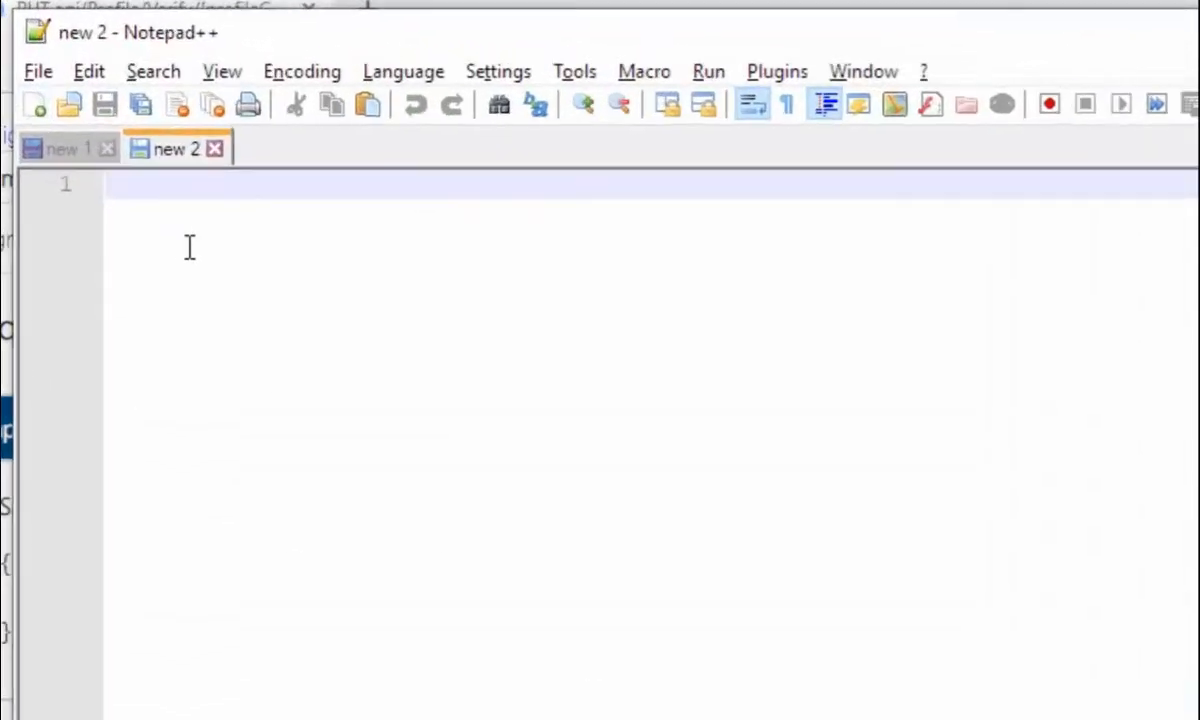
text(x)
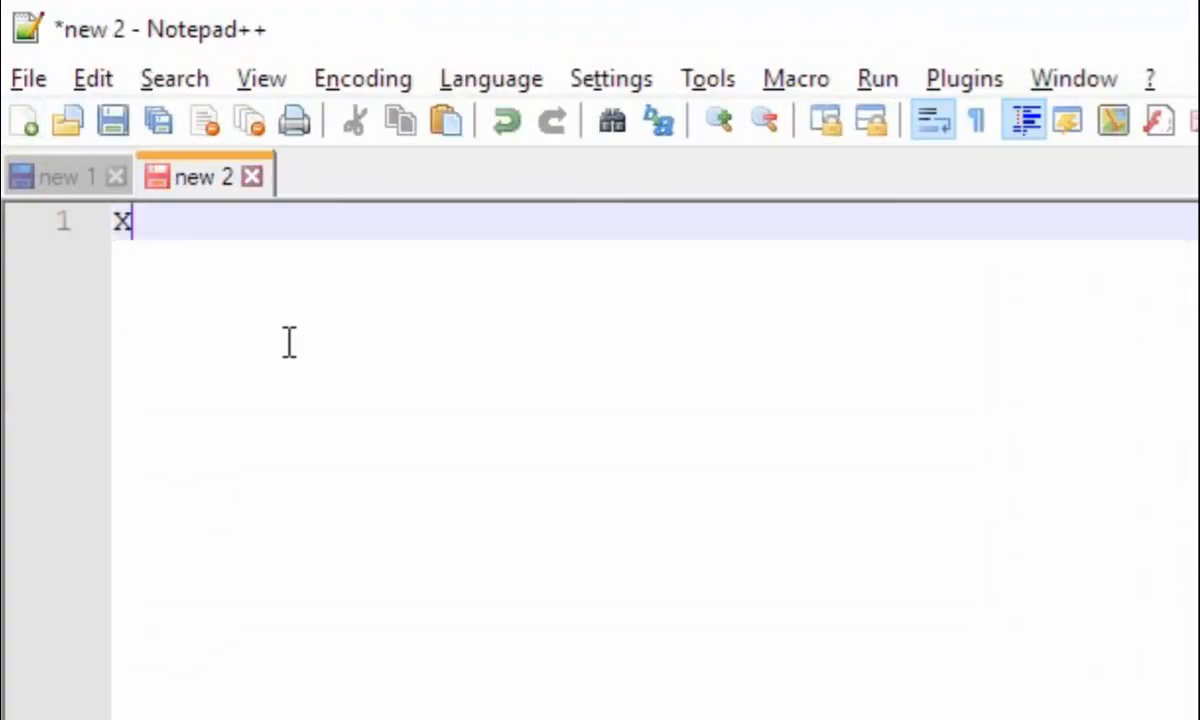
key(Return)
text(Y)
key(Return)
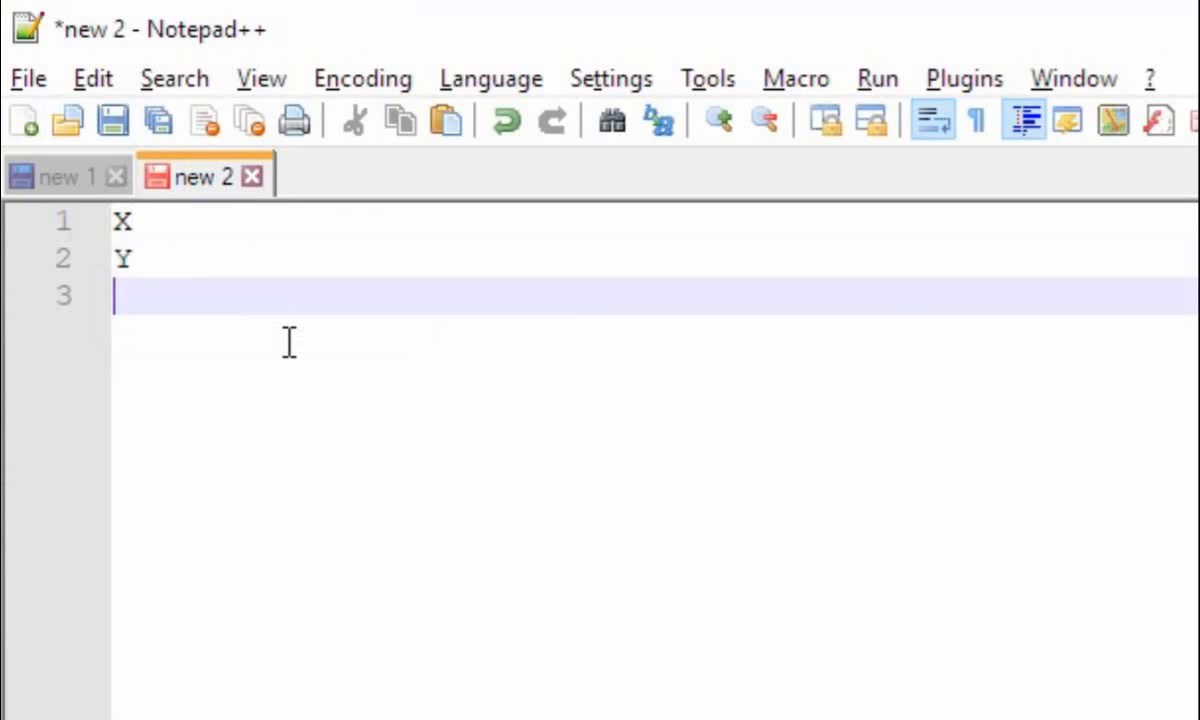
text(P)
key(Return)
text(T)
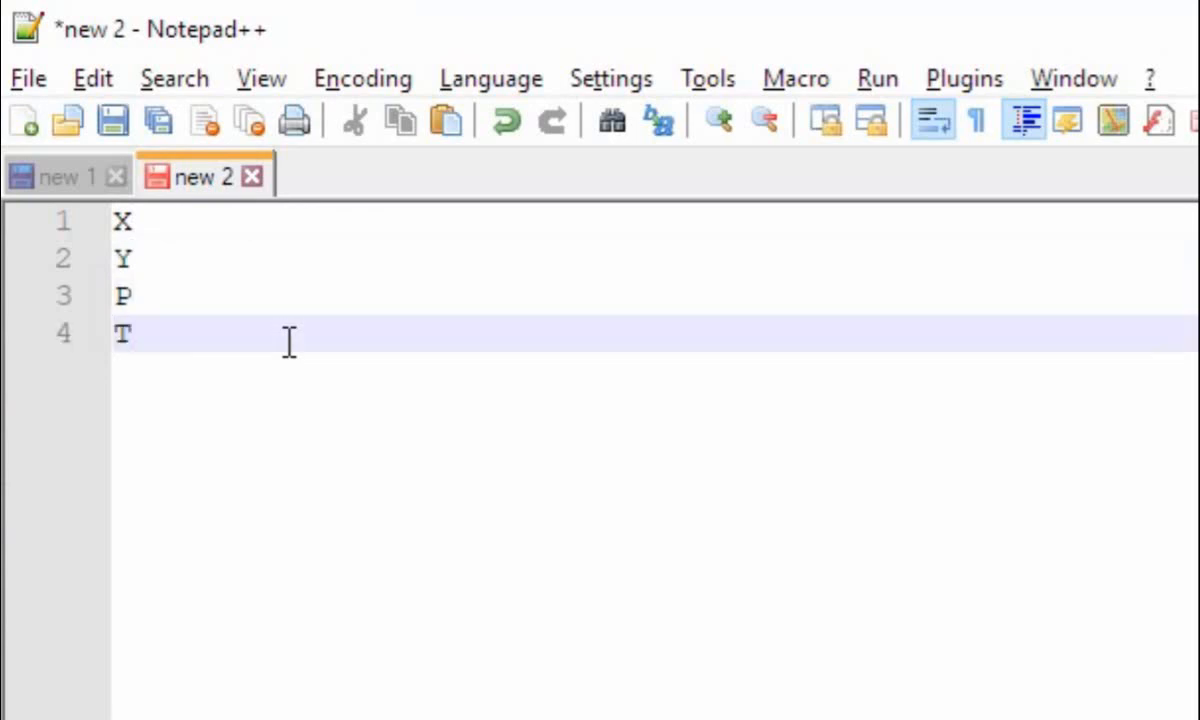
key(Return)
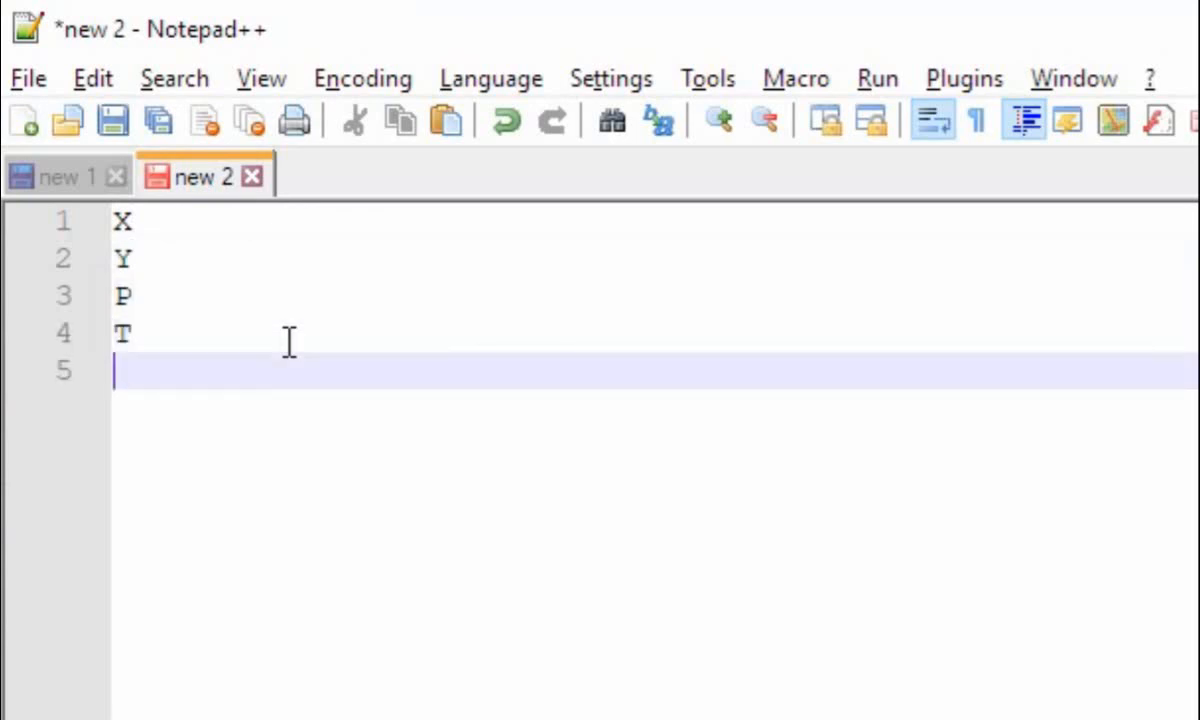